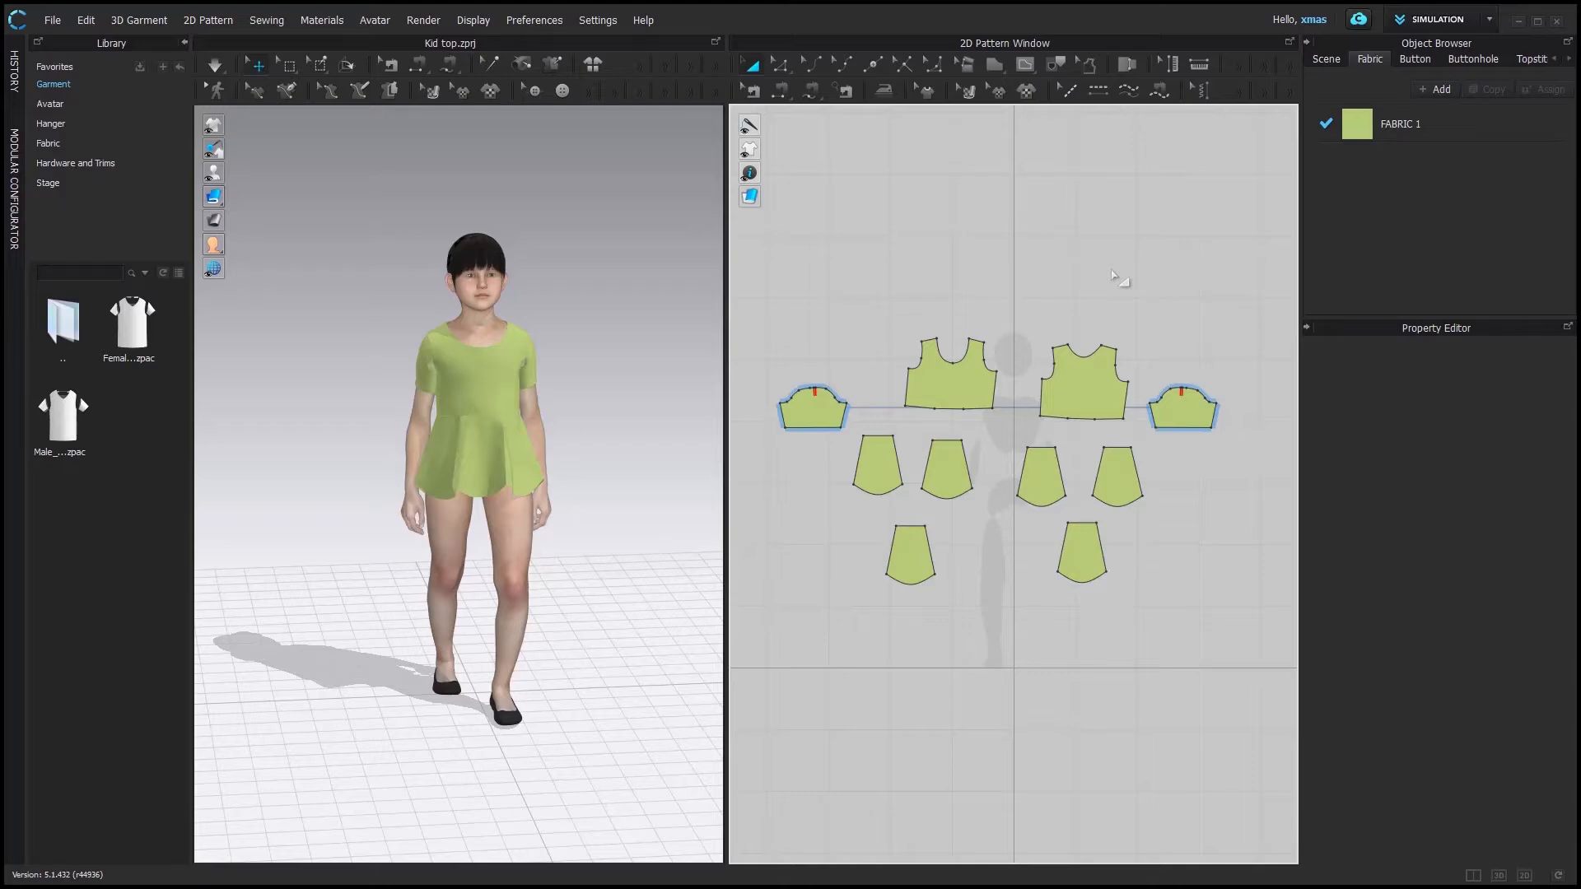
Hide the avatar and pull the side skirt panel sideways away from the garment in the 3D view.
key(shift+a)
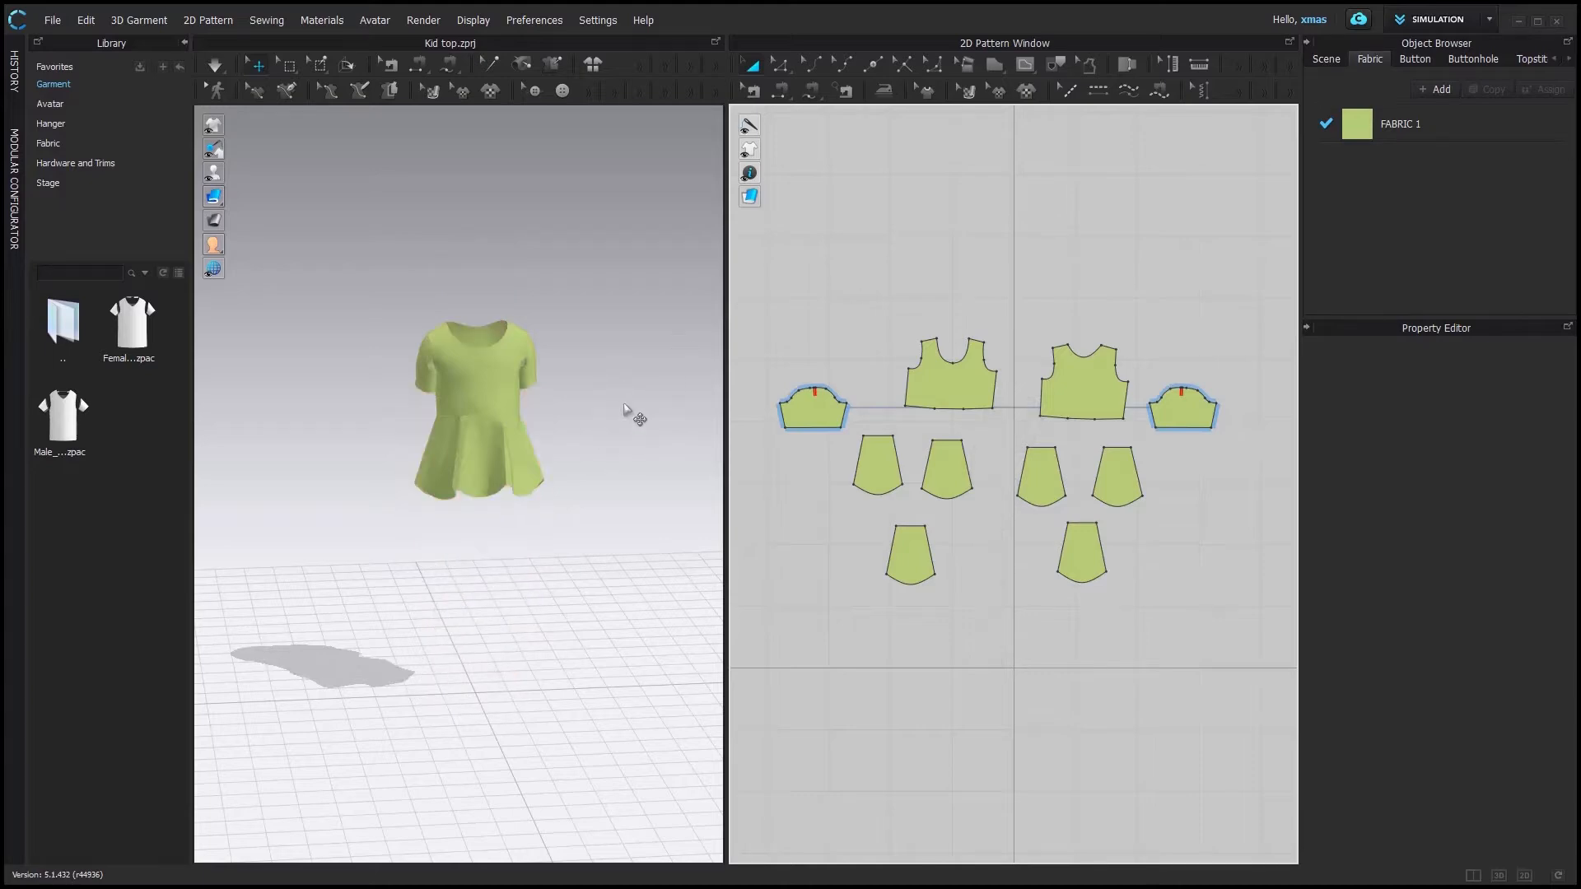
right_drag(635, 417, 609, 397)
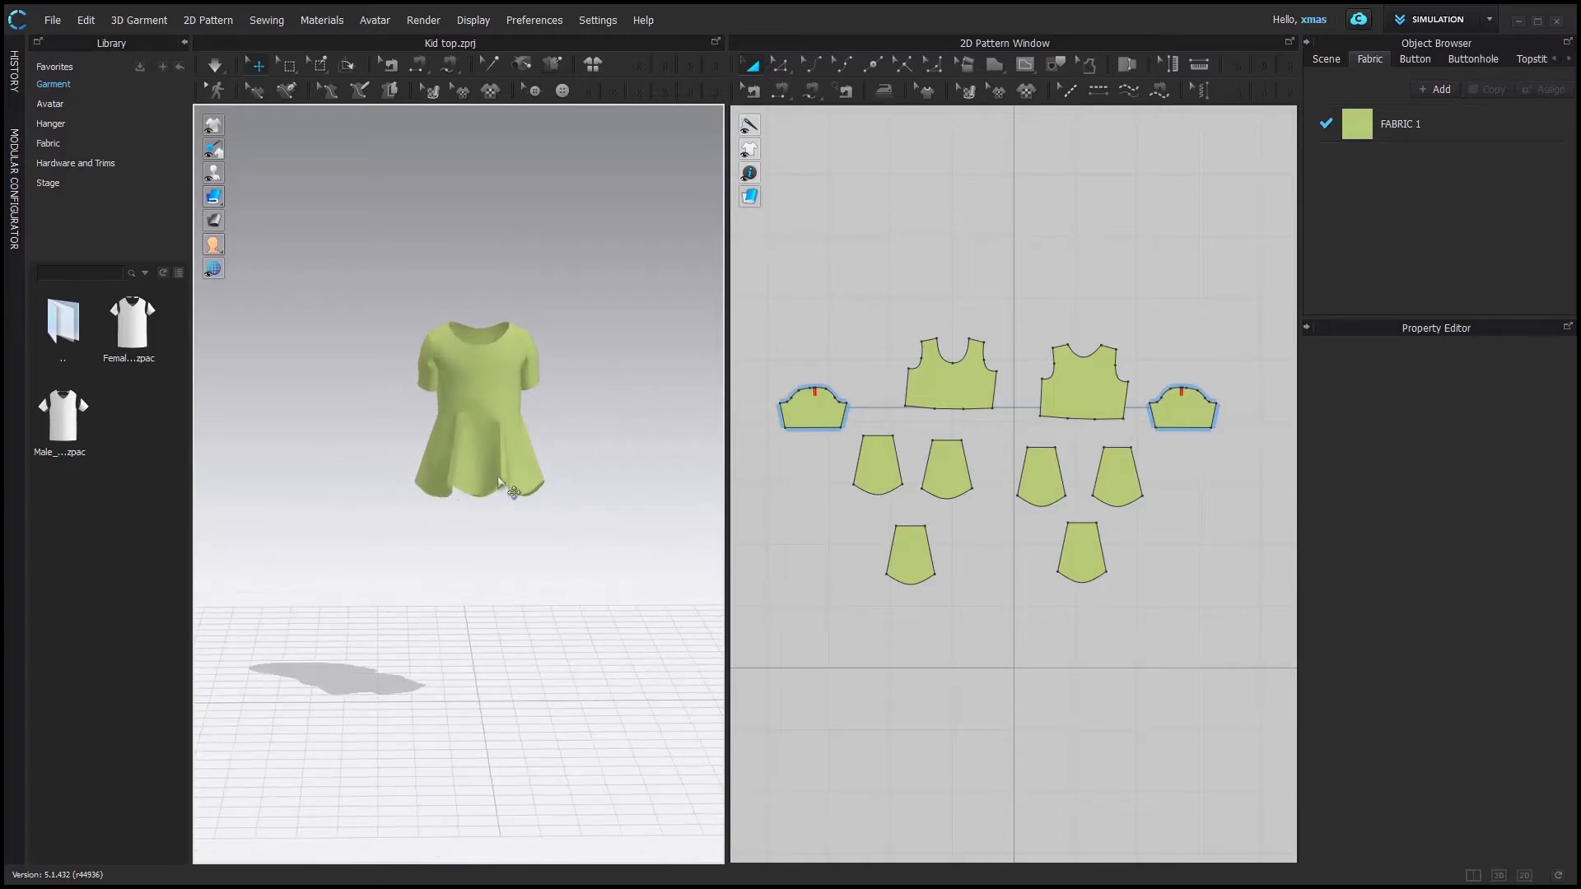
click(521, 435)
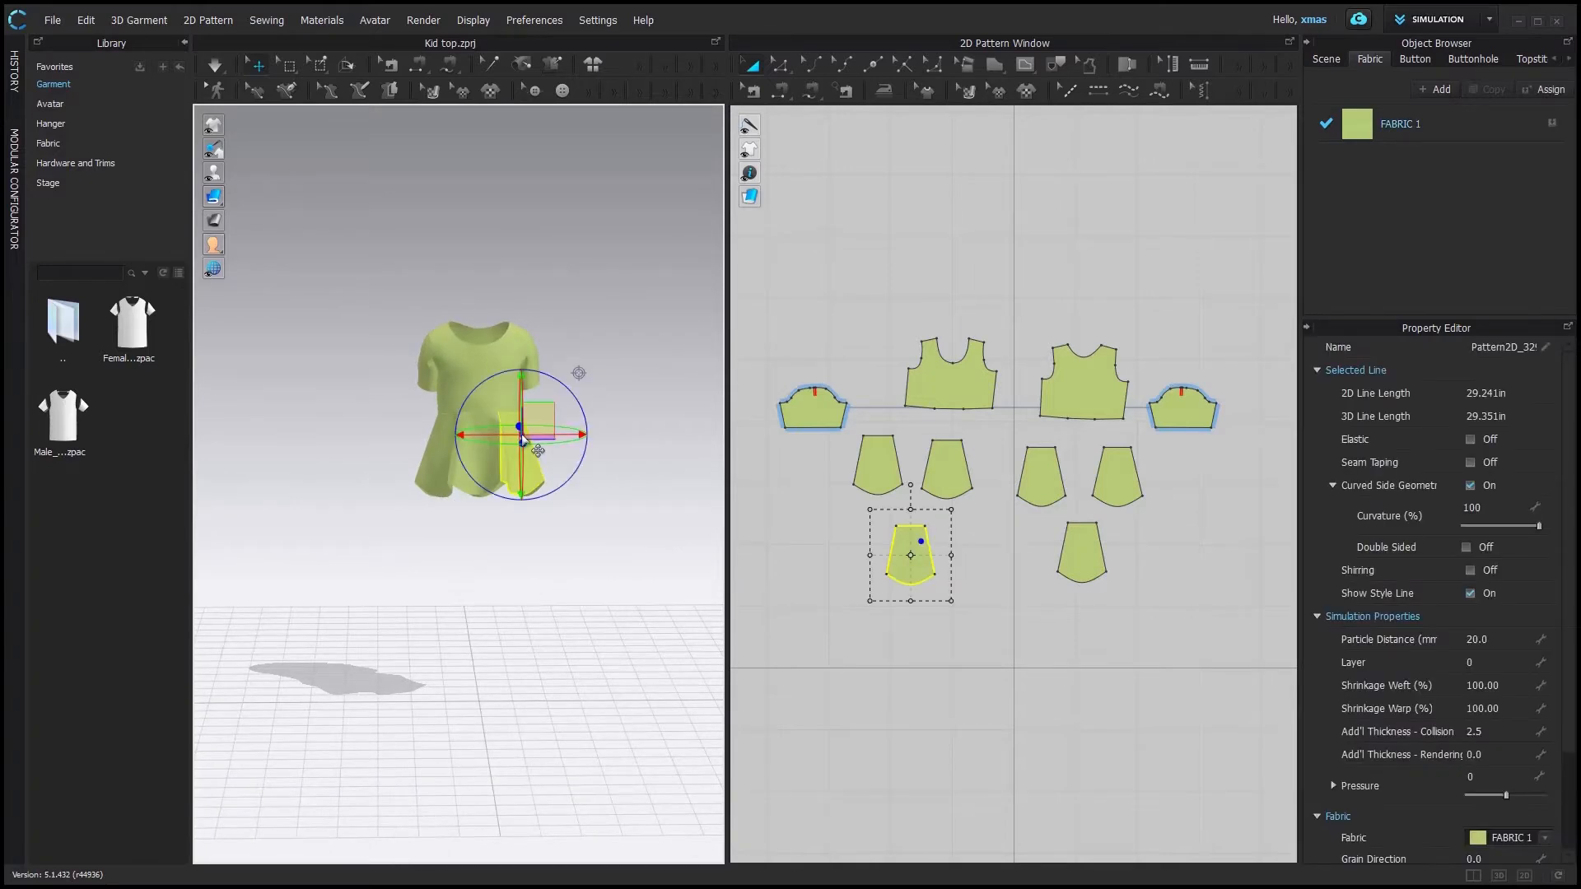
drag(533, 421, 566, 432)
right_drag(565, 434, 505, 582)
right_drag(541, 501, 660, 544)
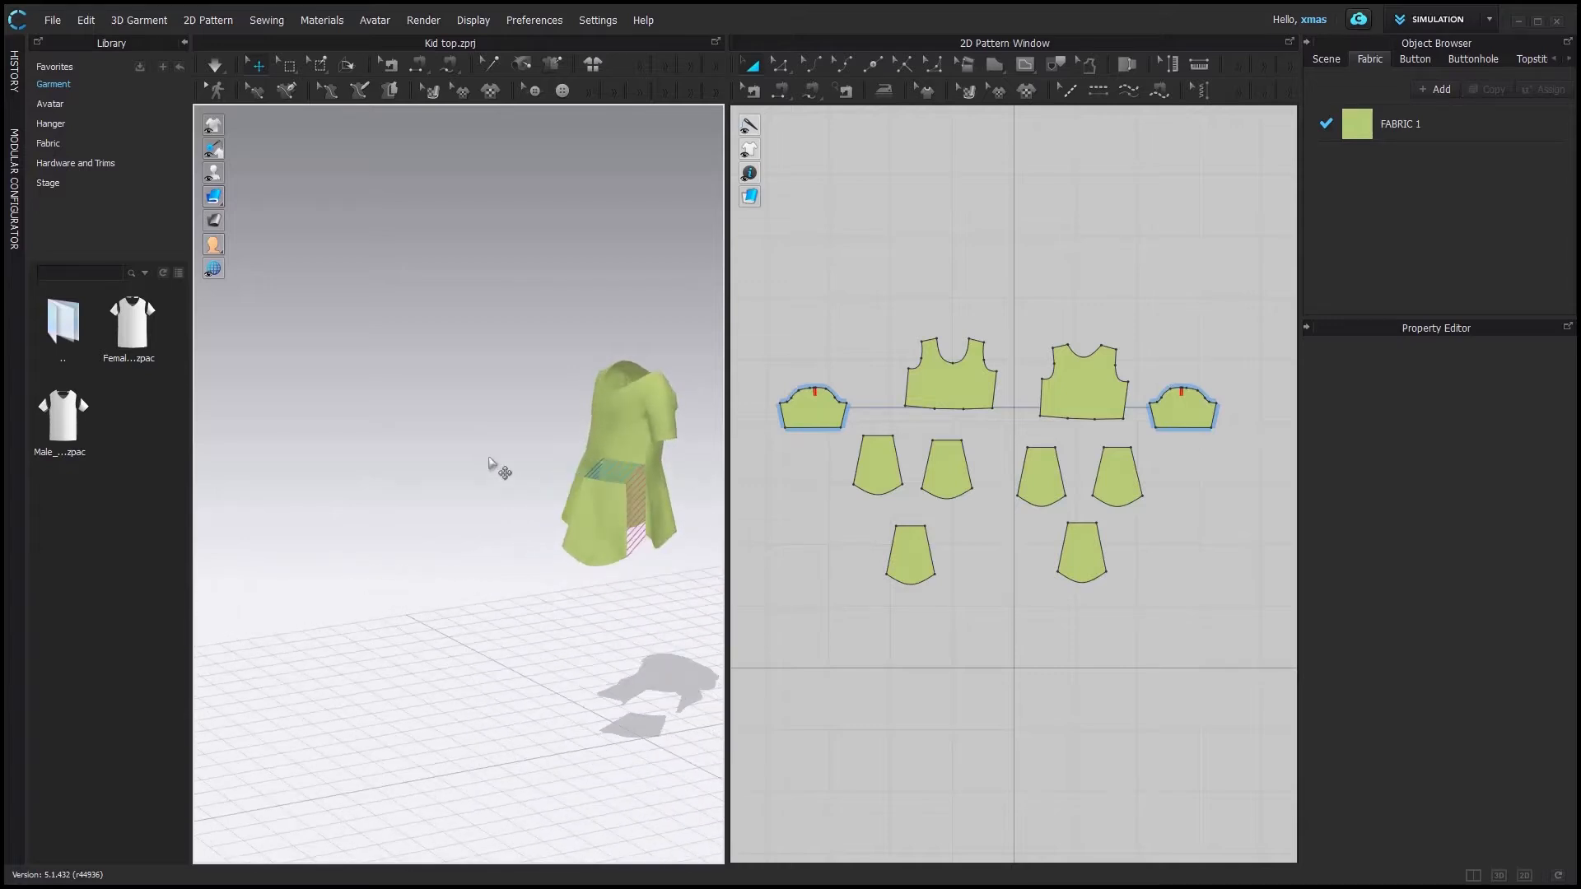
right_drag(497, 468, 448, 540)
middle_drag(448, 541, 325, 565)
mouse_move(469, 558)
right_down()
mouse_move(494, 554)
mouse_move(452, 554)
right_up()
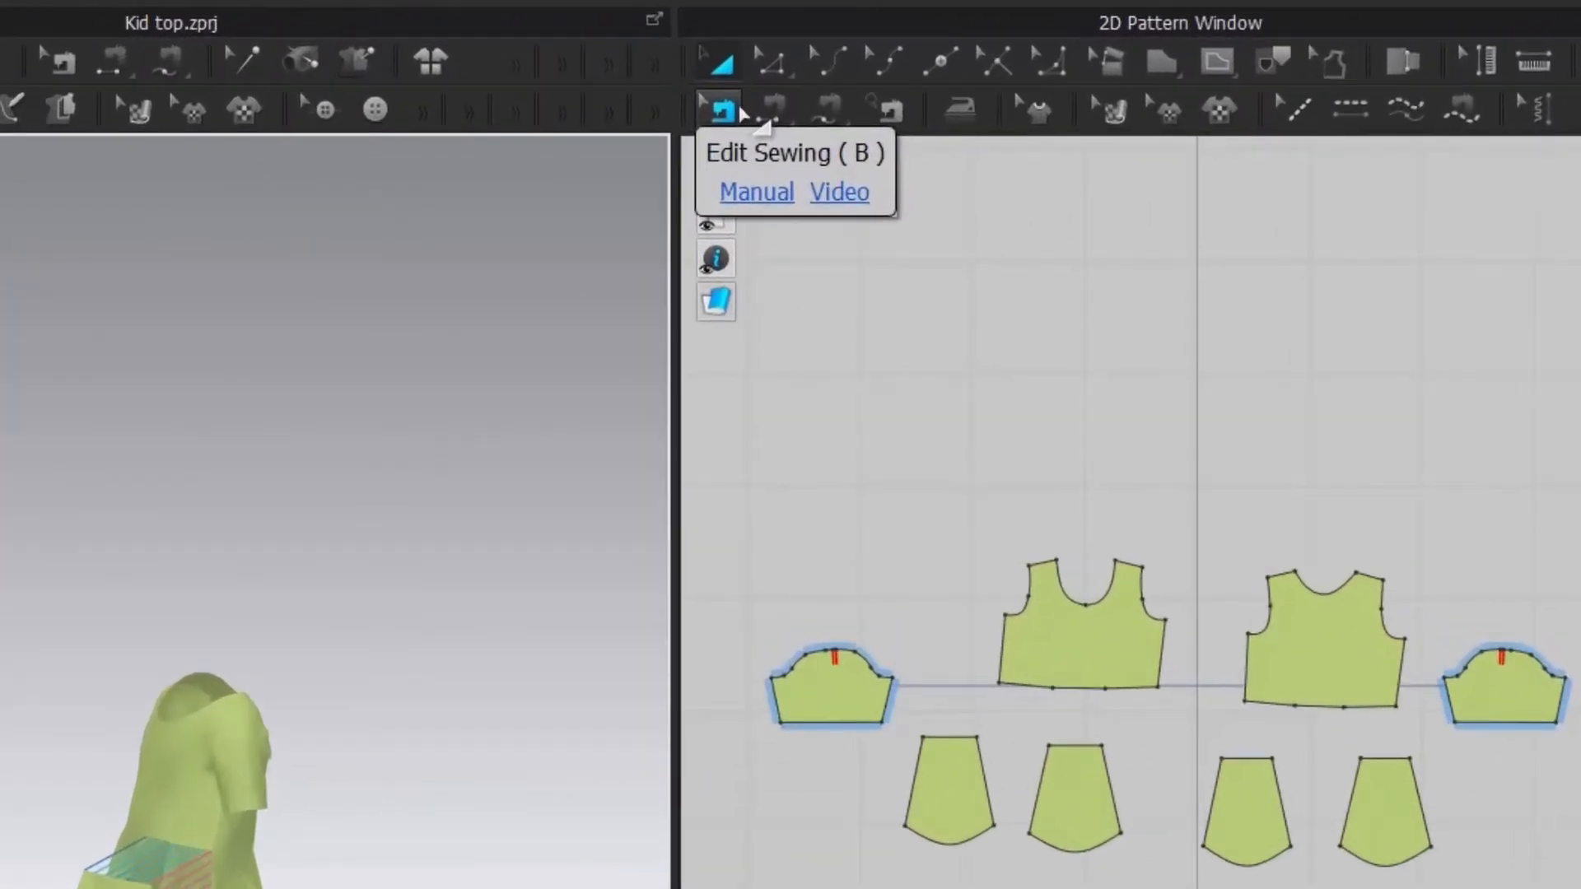
With Edit Sewing, select every seam sharing the fold angle of the pulled-out skirt panel's seam, and clear the selection.
click(740, 112)
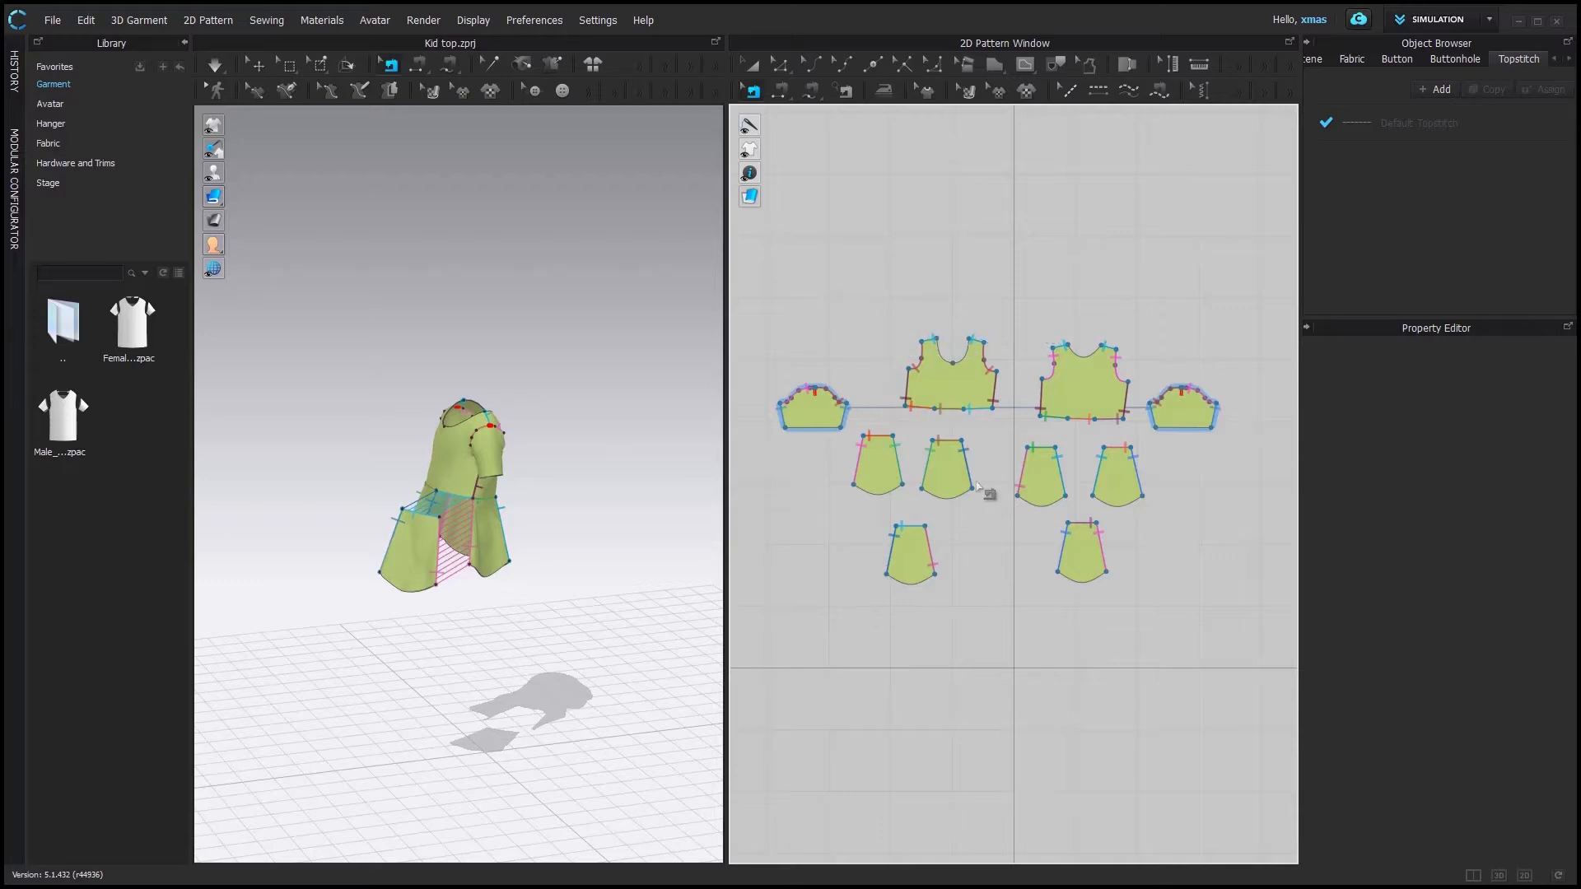
click(1021, 472)
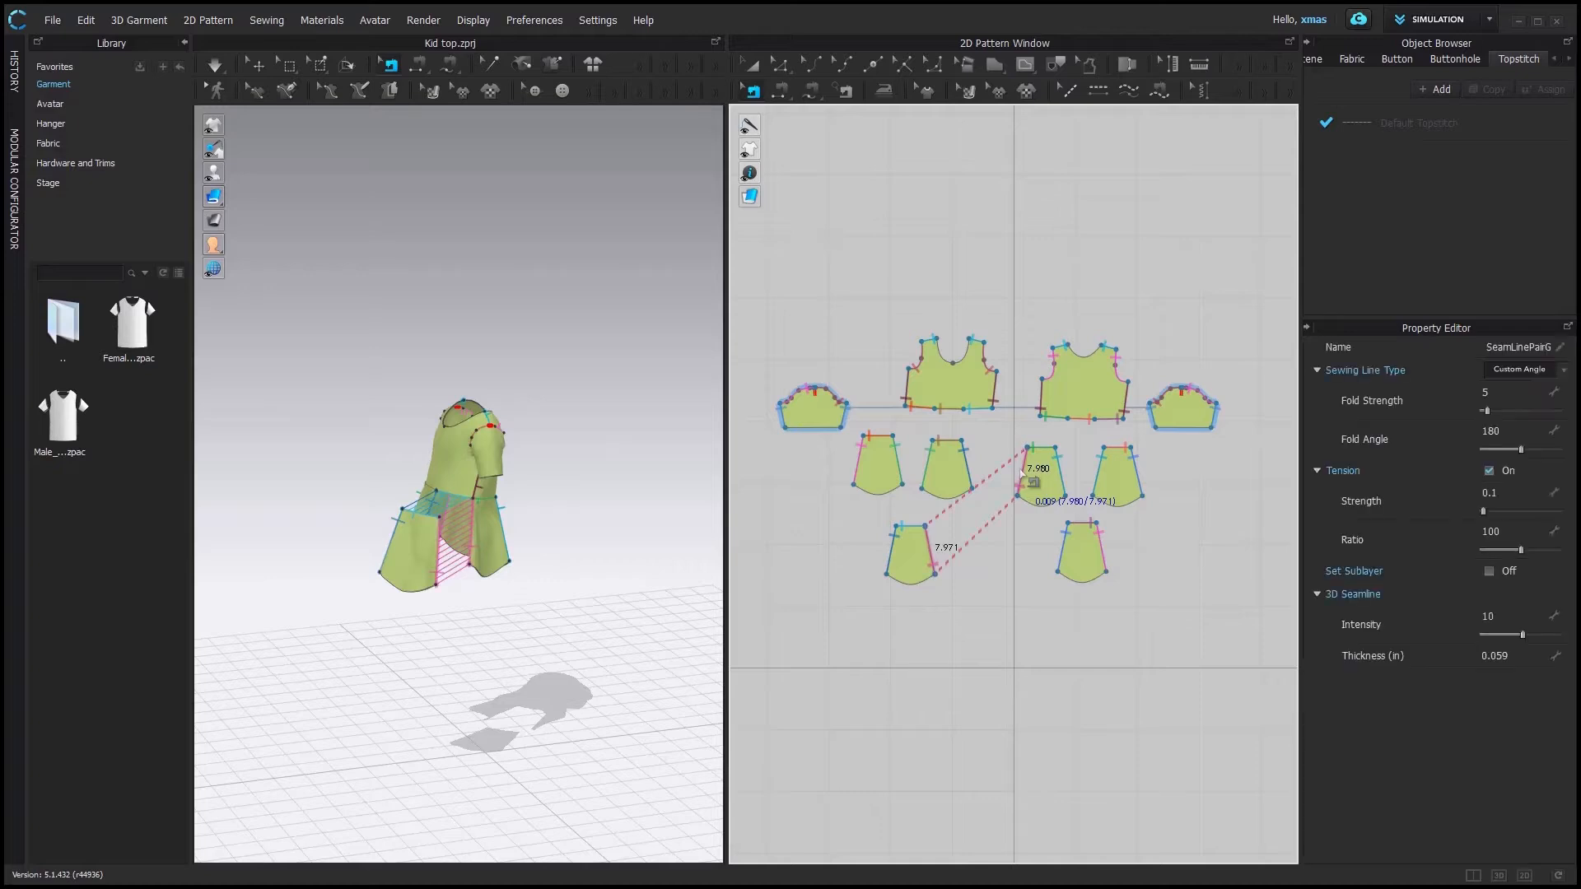
right_click(1021, 473)
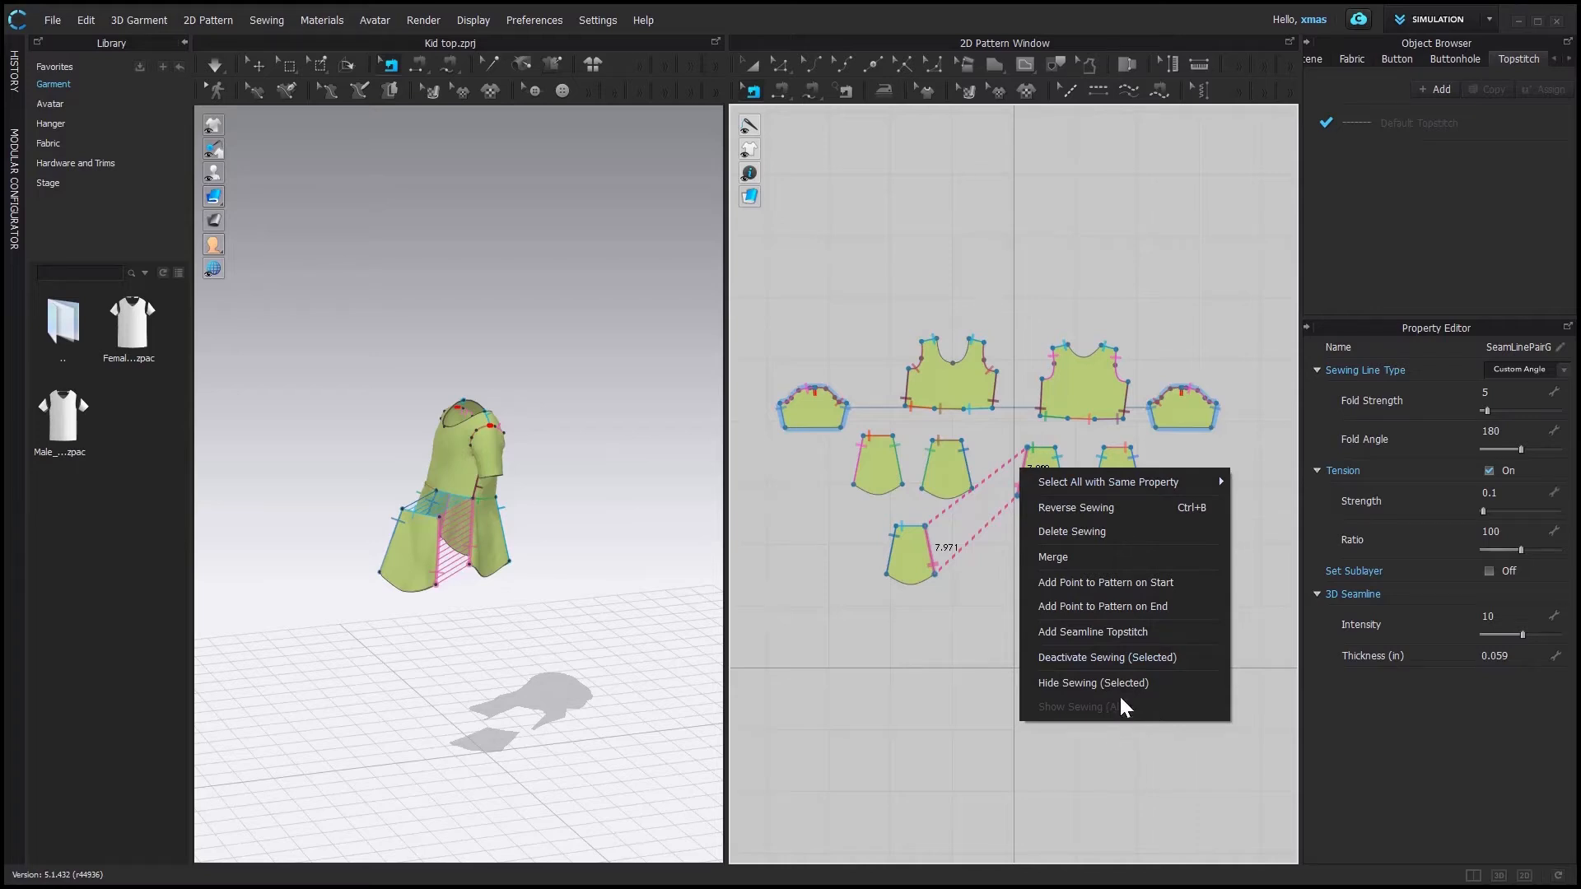
mouse_move(1110, 492)
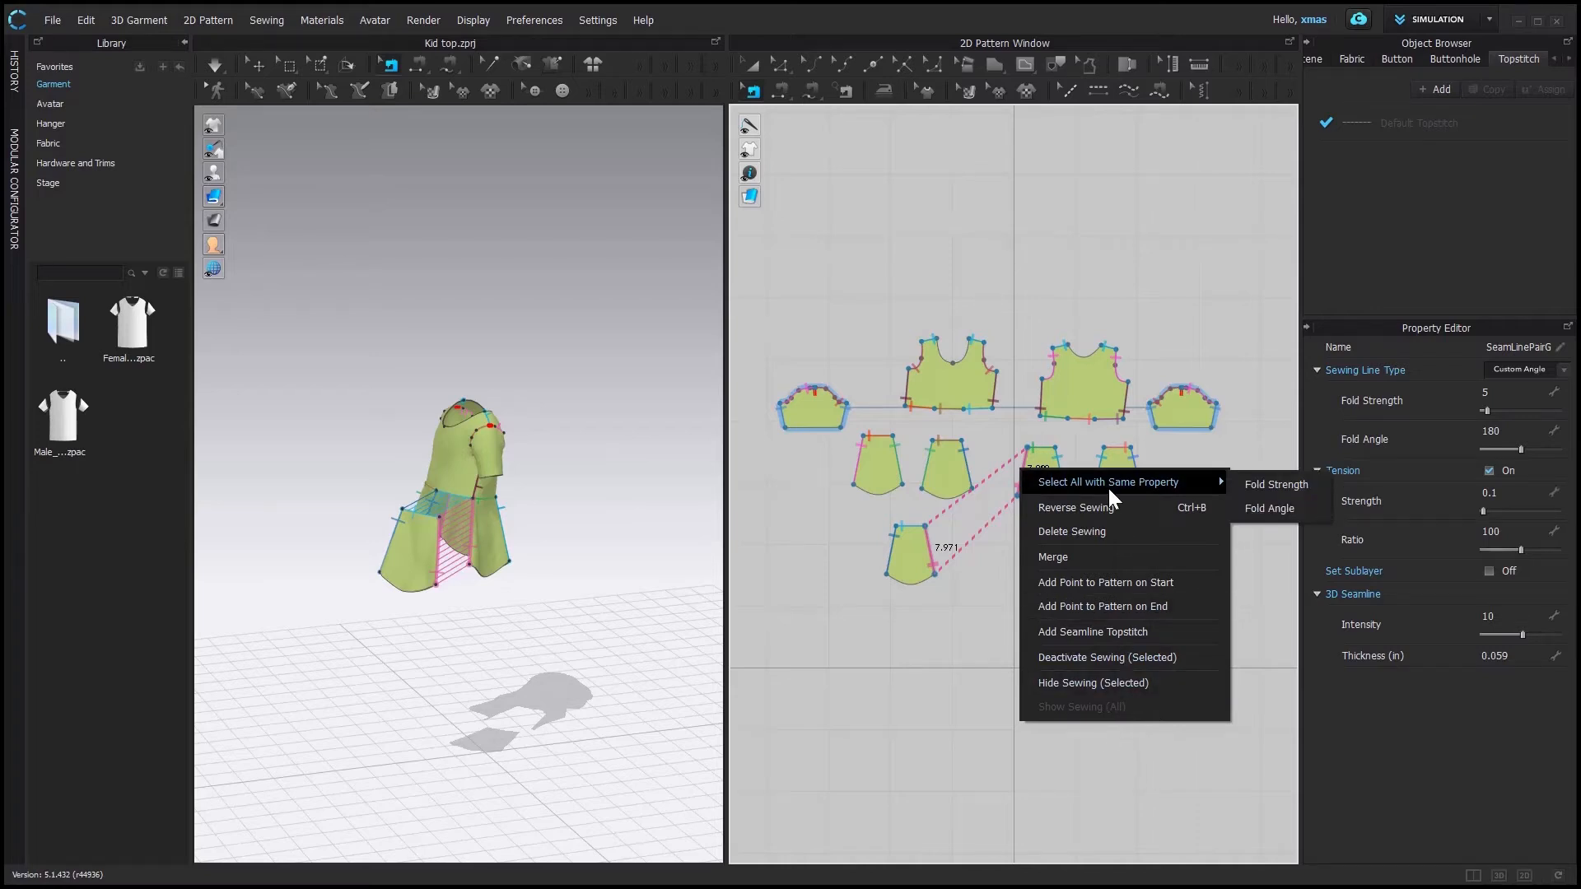
click(1283, 511)
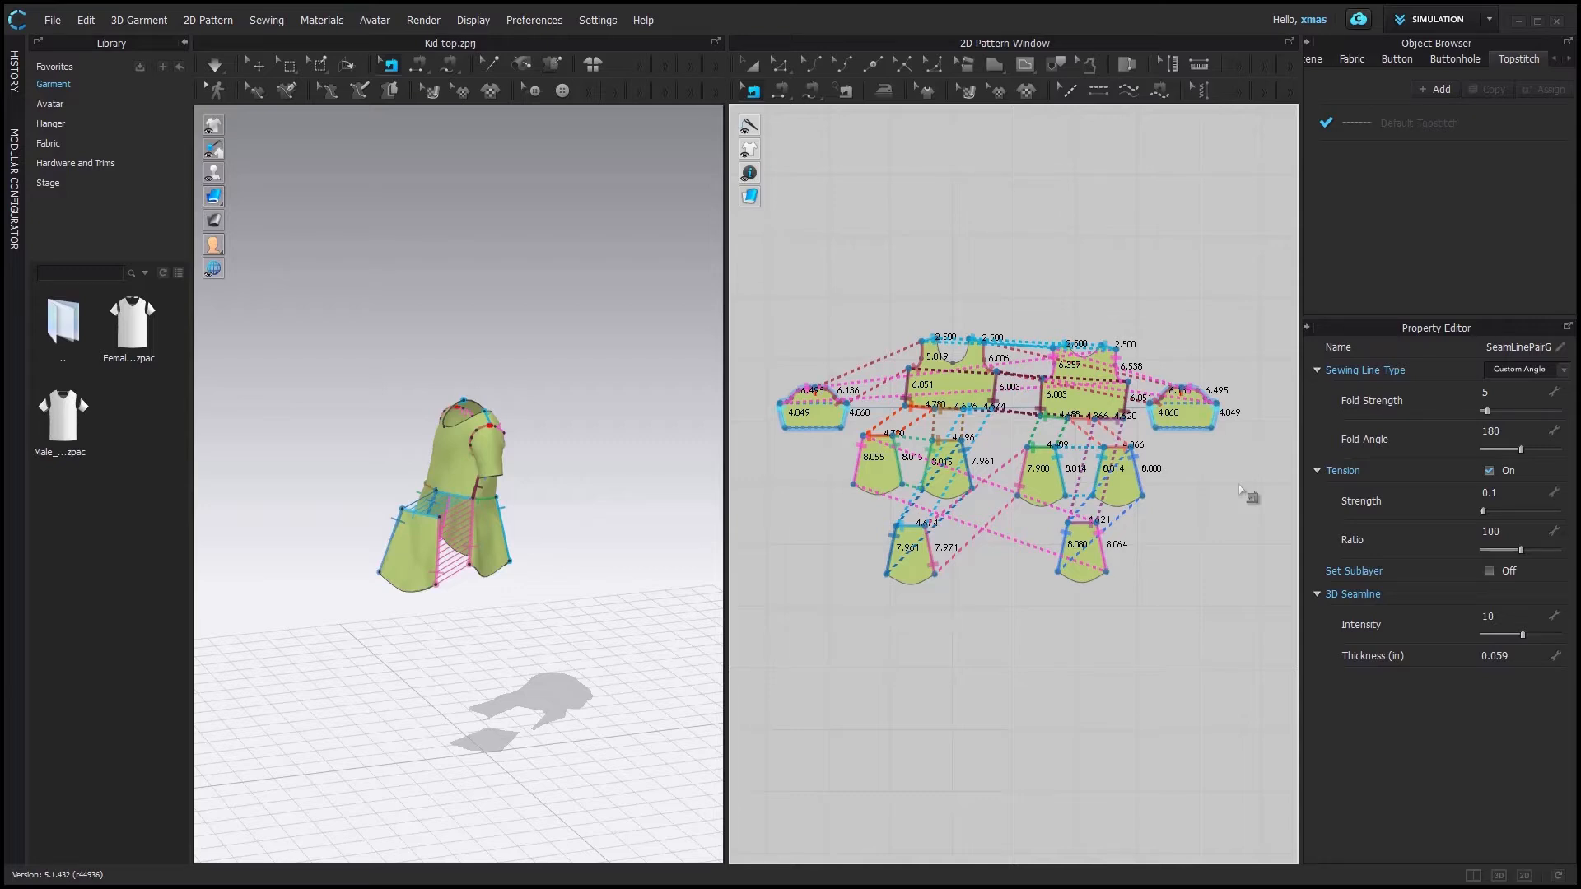
click(1202, 545)
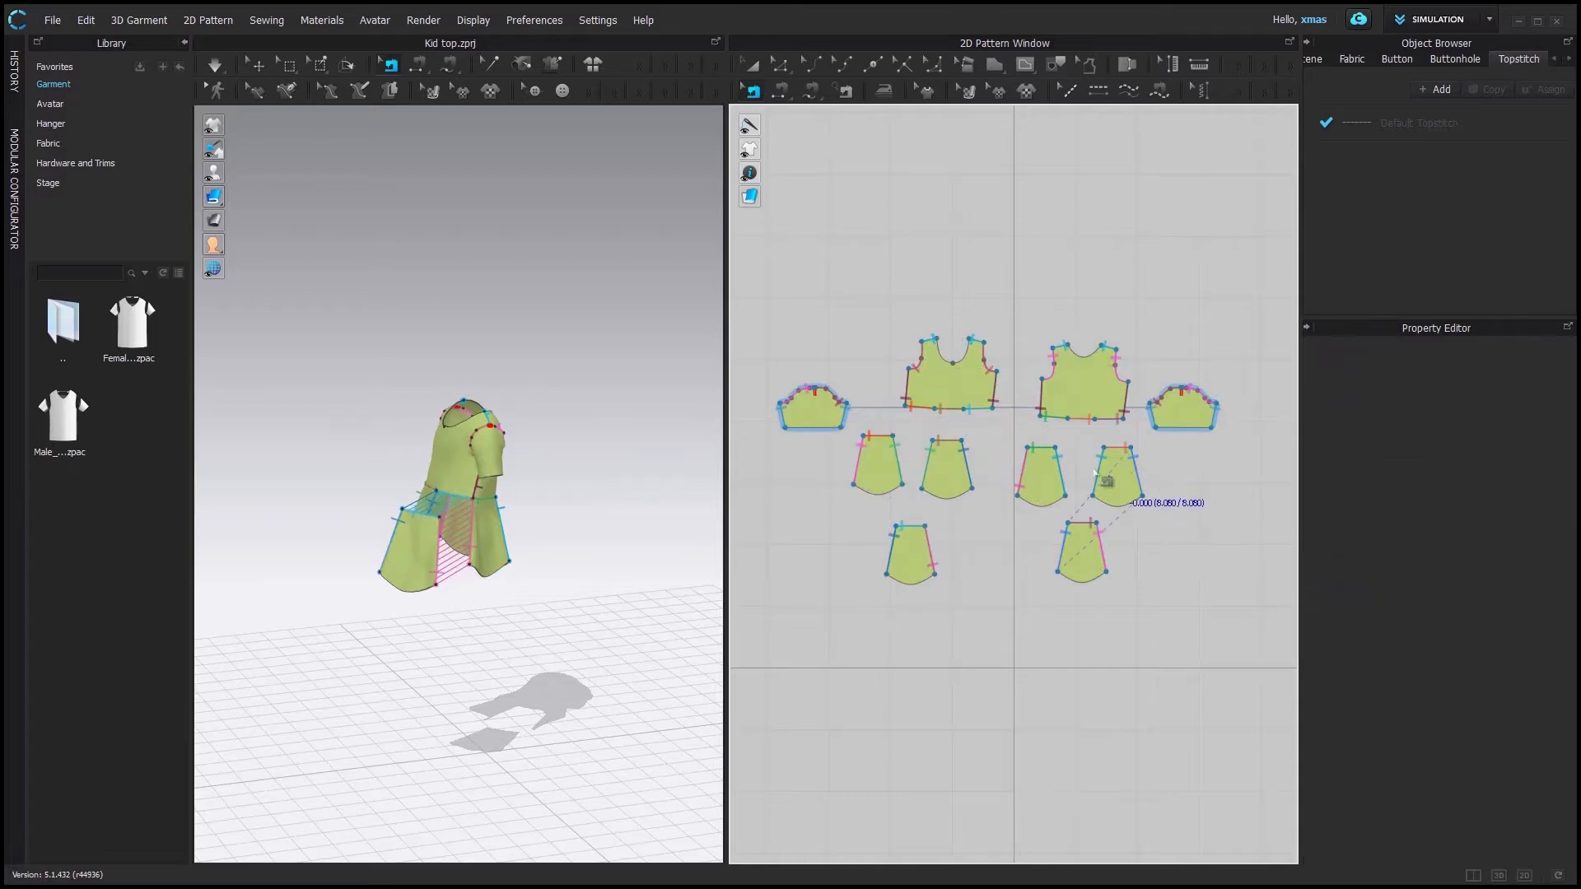
Reverse the sewing between the two adjacent skirt panels below the back bodice.
click(1058, 472)
right_click(1059, 470)
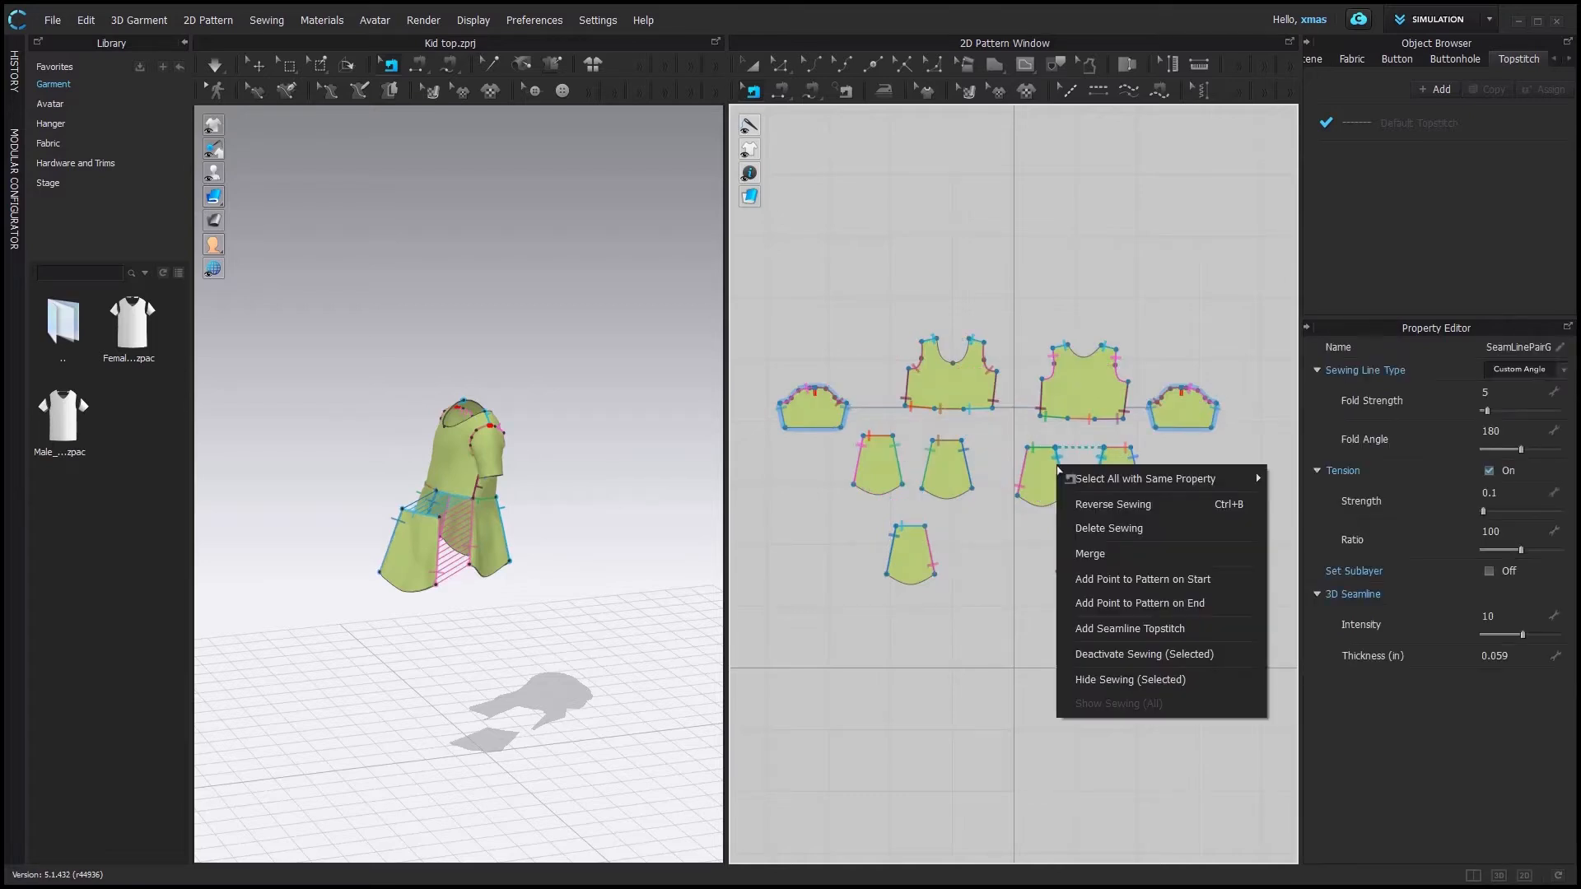
click(1173, 504)
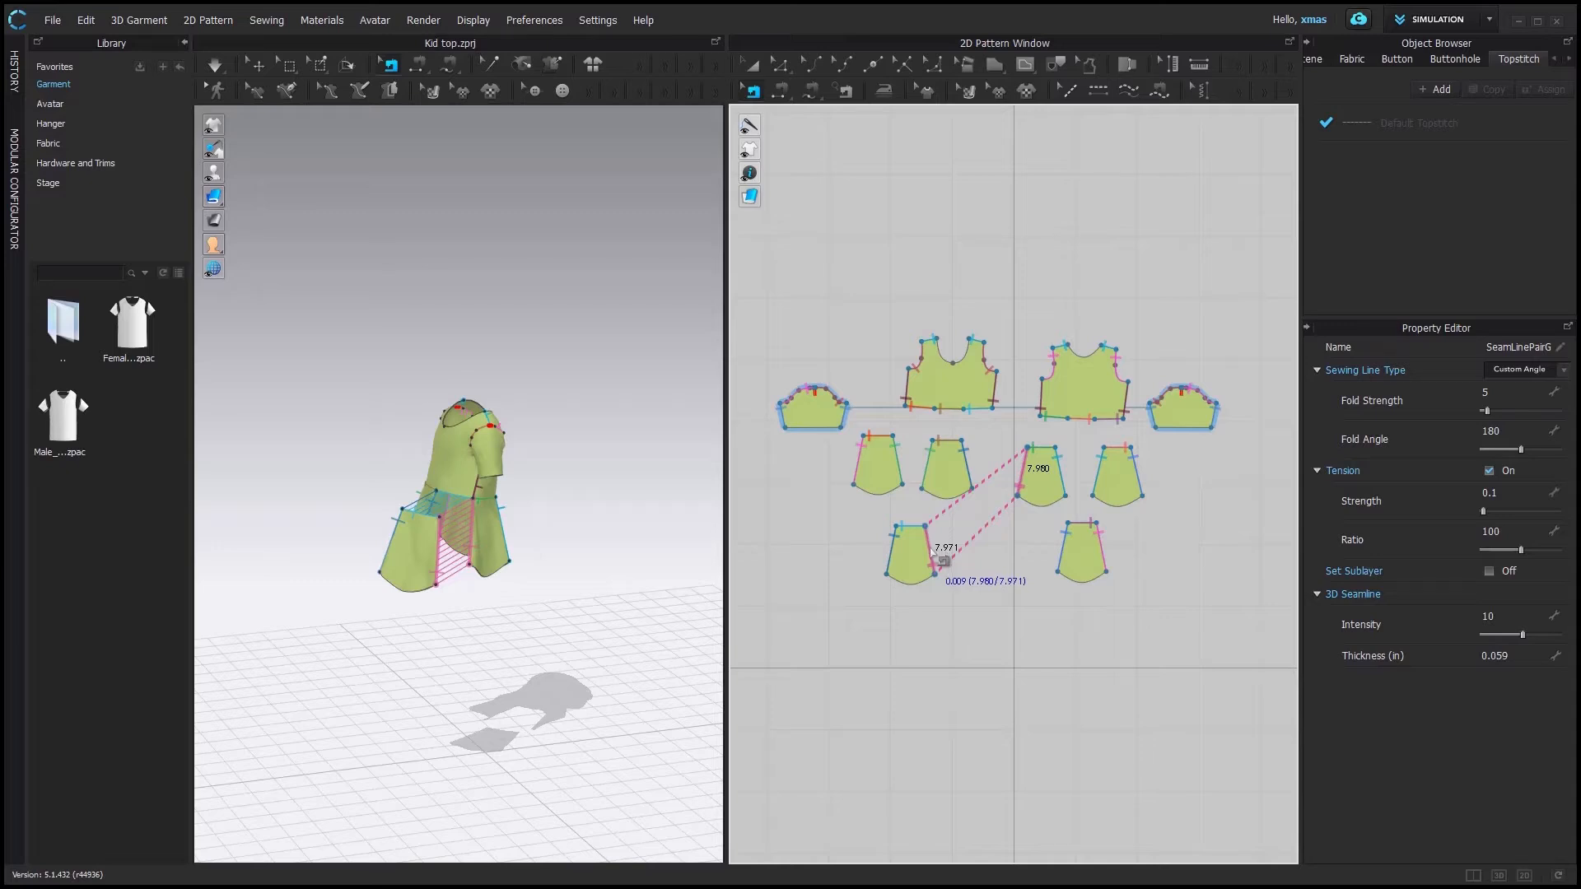
Delete the seam between the lower-left skirt panel and the back skirt panel, and re-sew both edges with Segment Sewing.
right_click(932, 551)
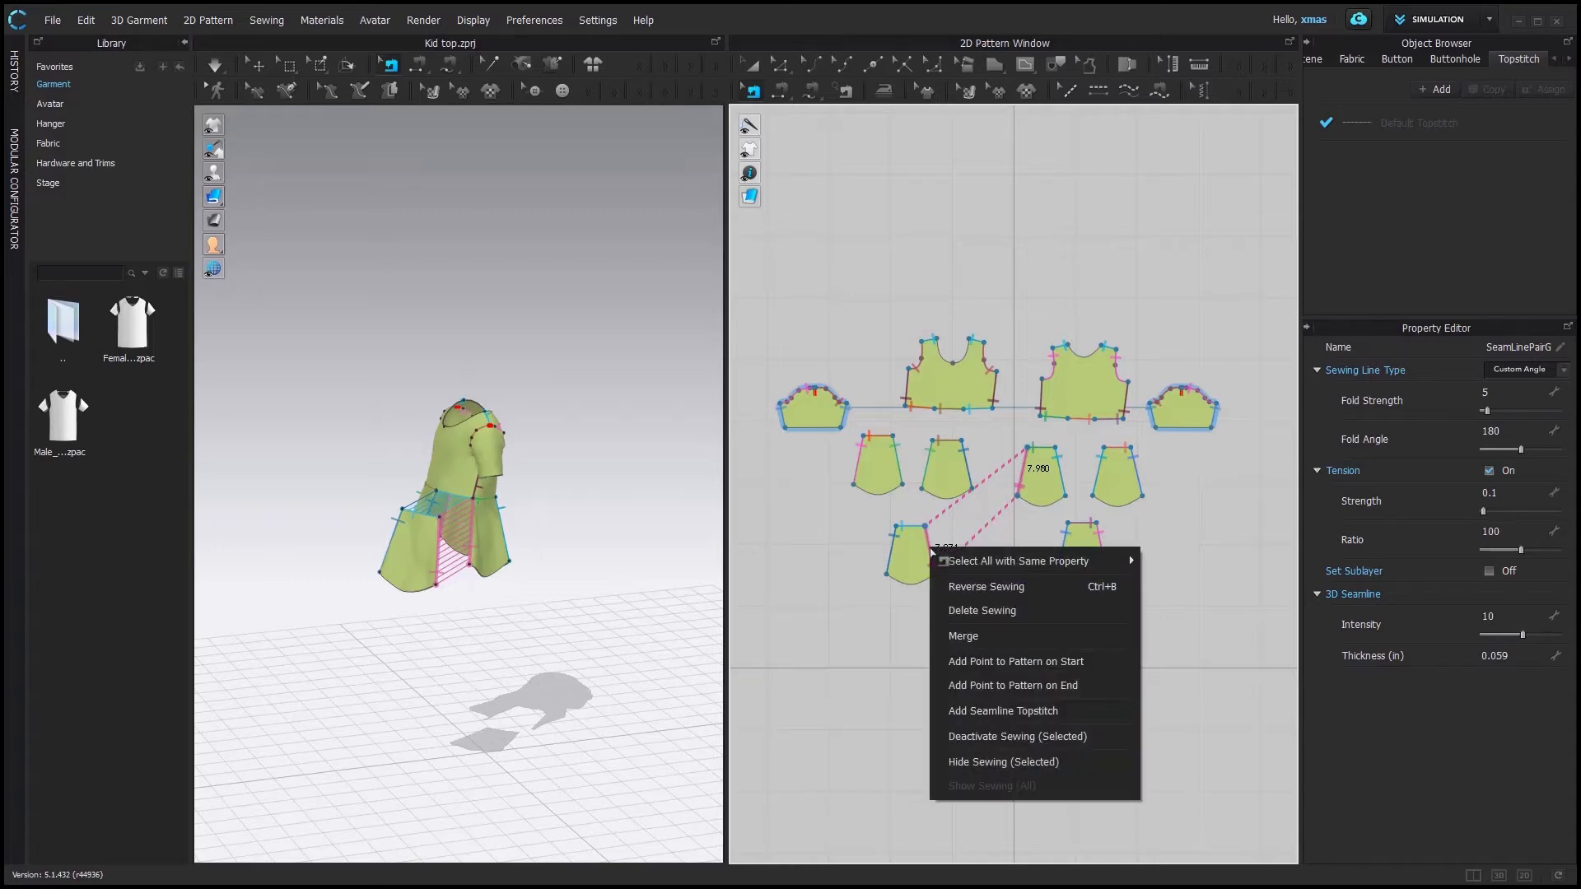
click(1003, 610)
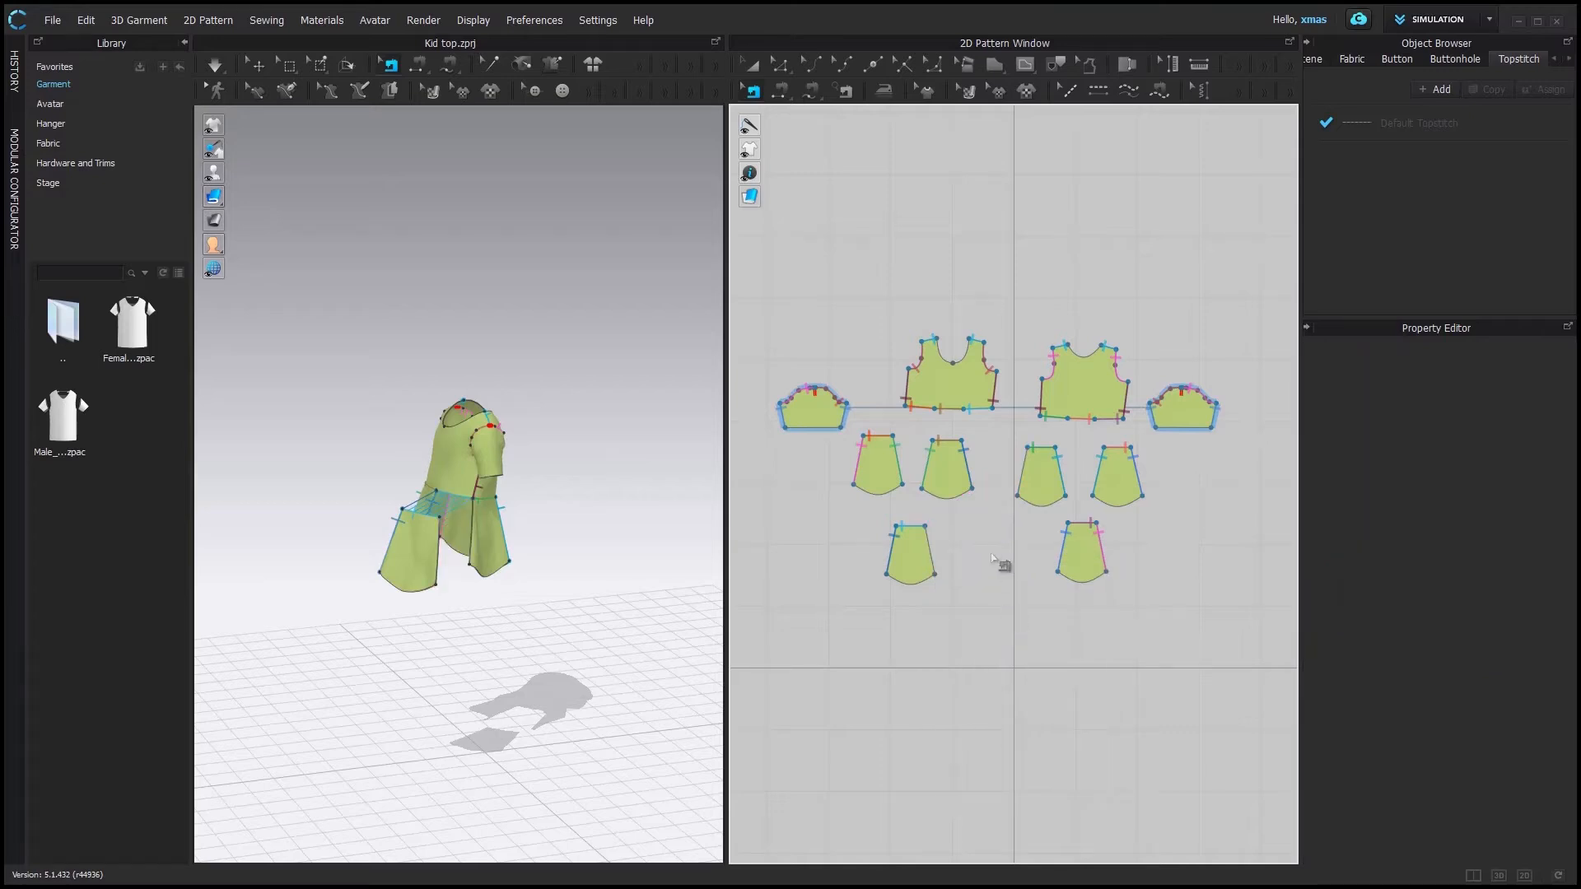
click(779, 89)
click(933, 562)
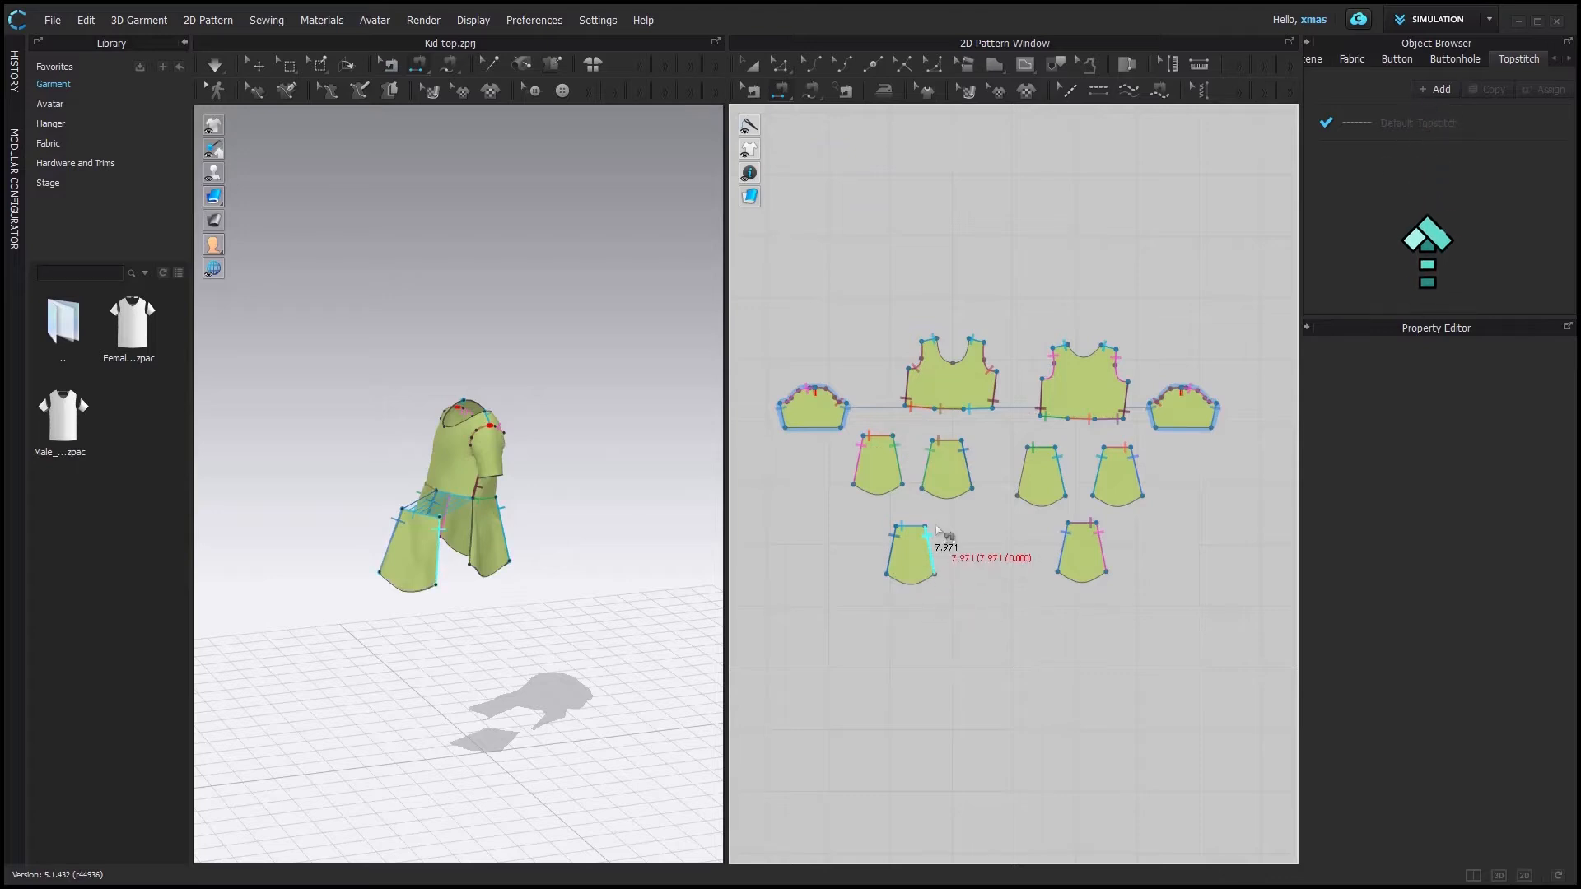
click(1008, 493)
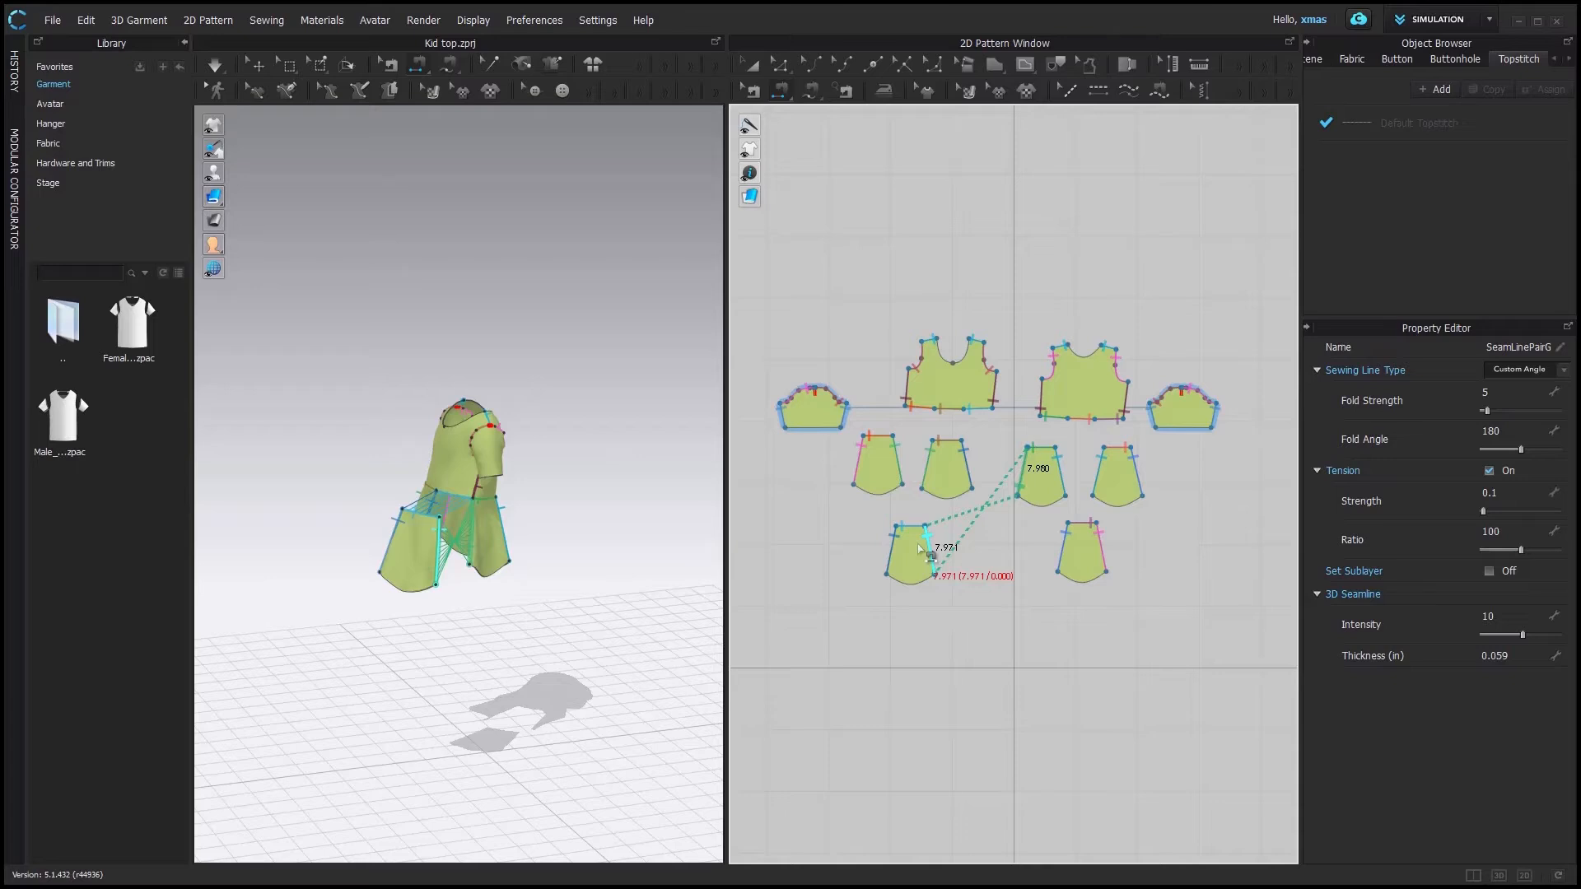
click(920, 549)
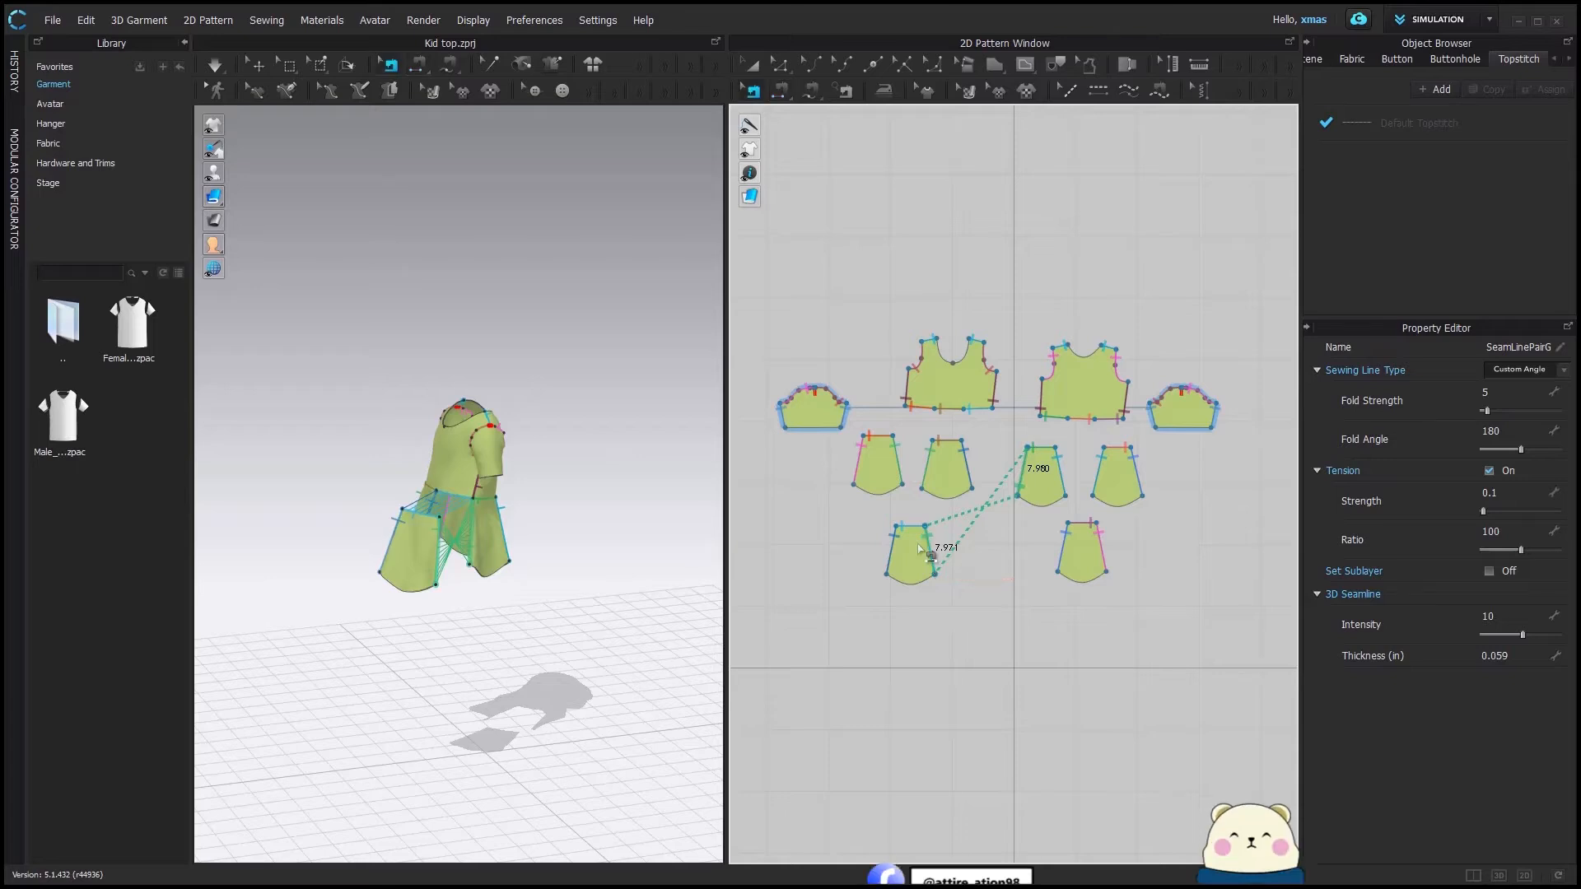
Reverse the crossed seam between the lower-left skirt panel and the back skirt panel using Edit Sewing.
key(b)
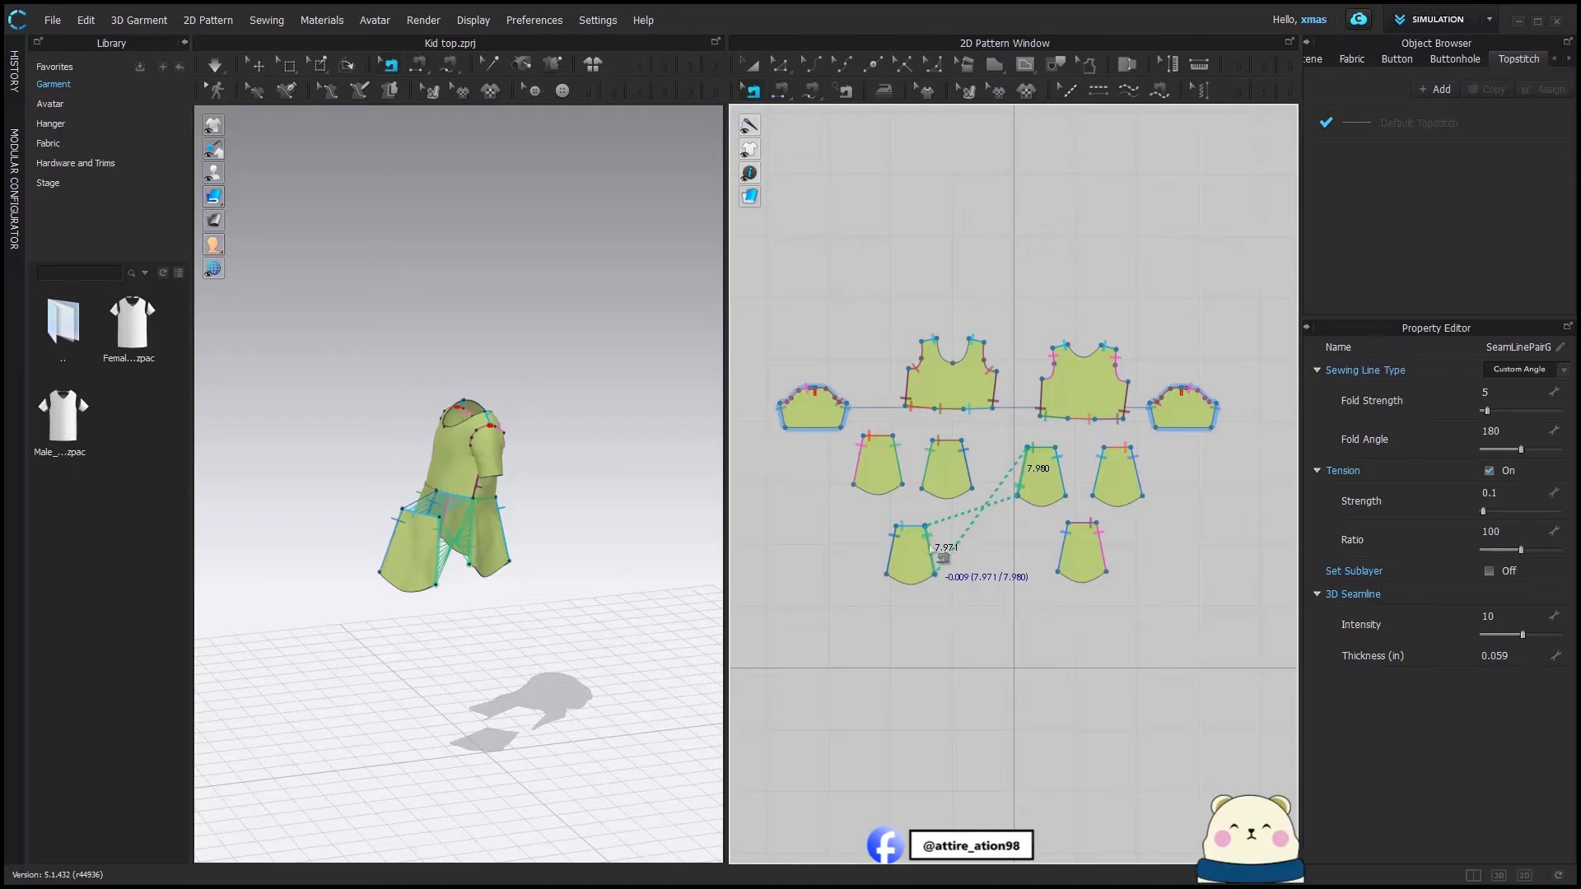
right_click(931, 547)
click(999, 571)
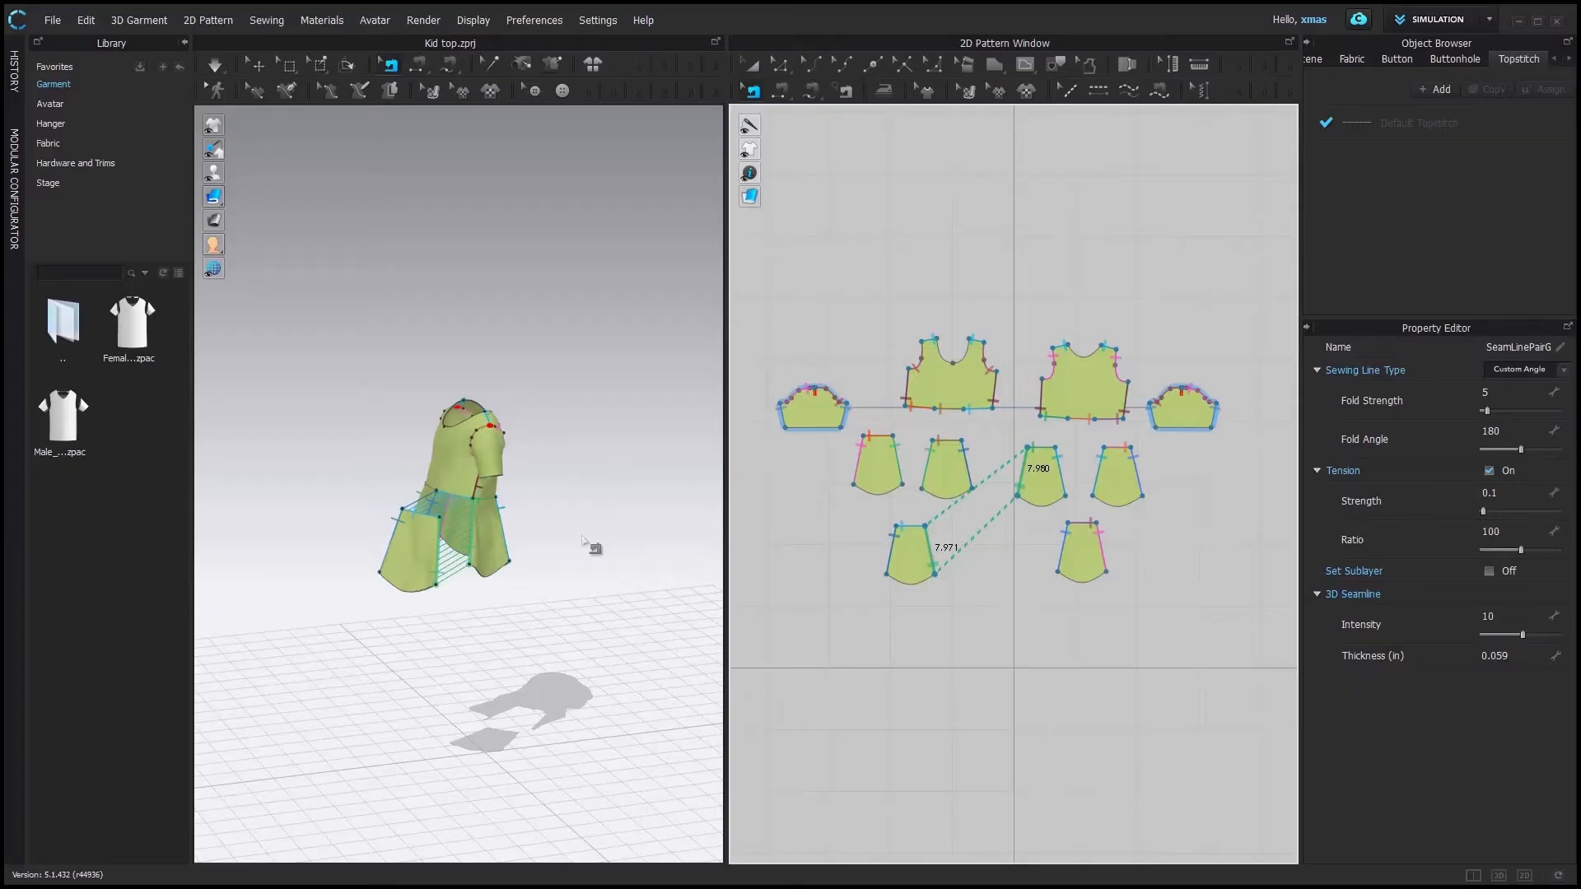
Merge the lower-left skirt panel and the back skirt panel sewn to it into one pattern piece.
mouse_move(929, 557)
right_click(930, 550)
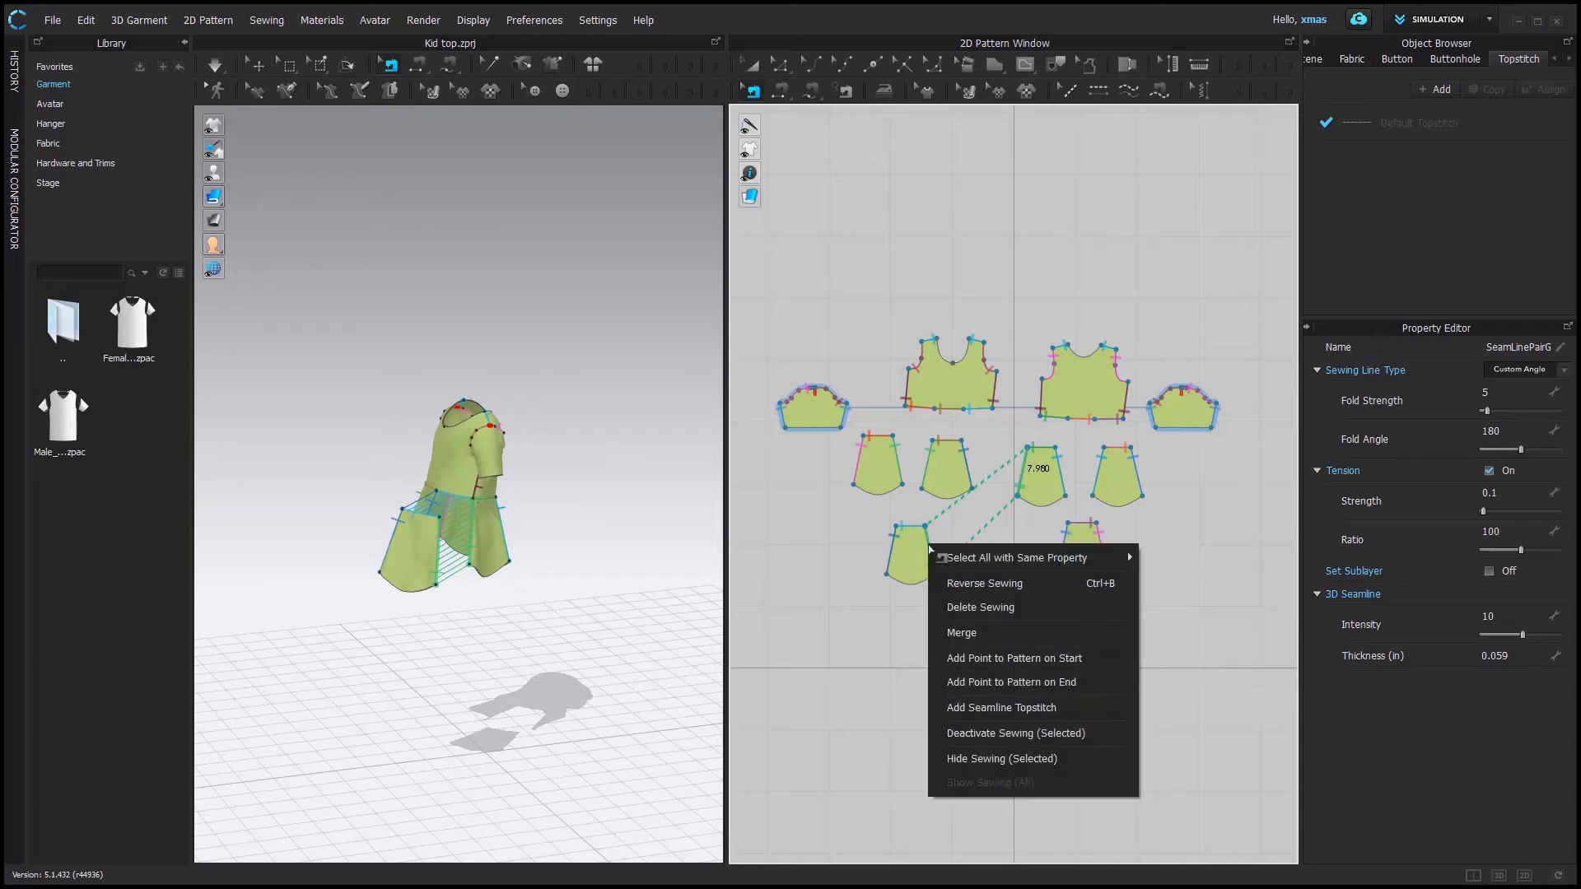
click(980, 610)
right_click(932, 543)
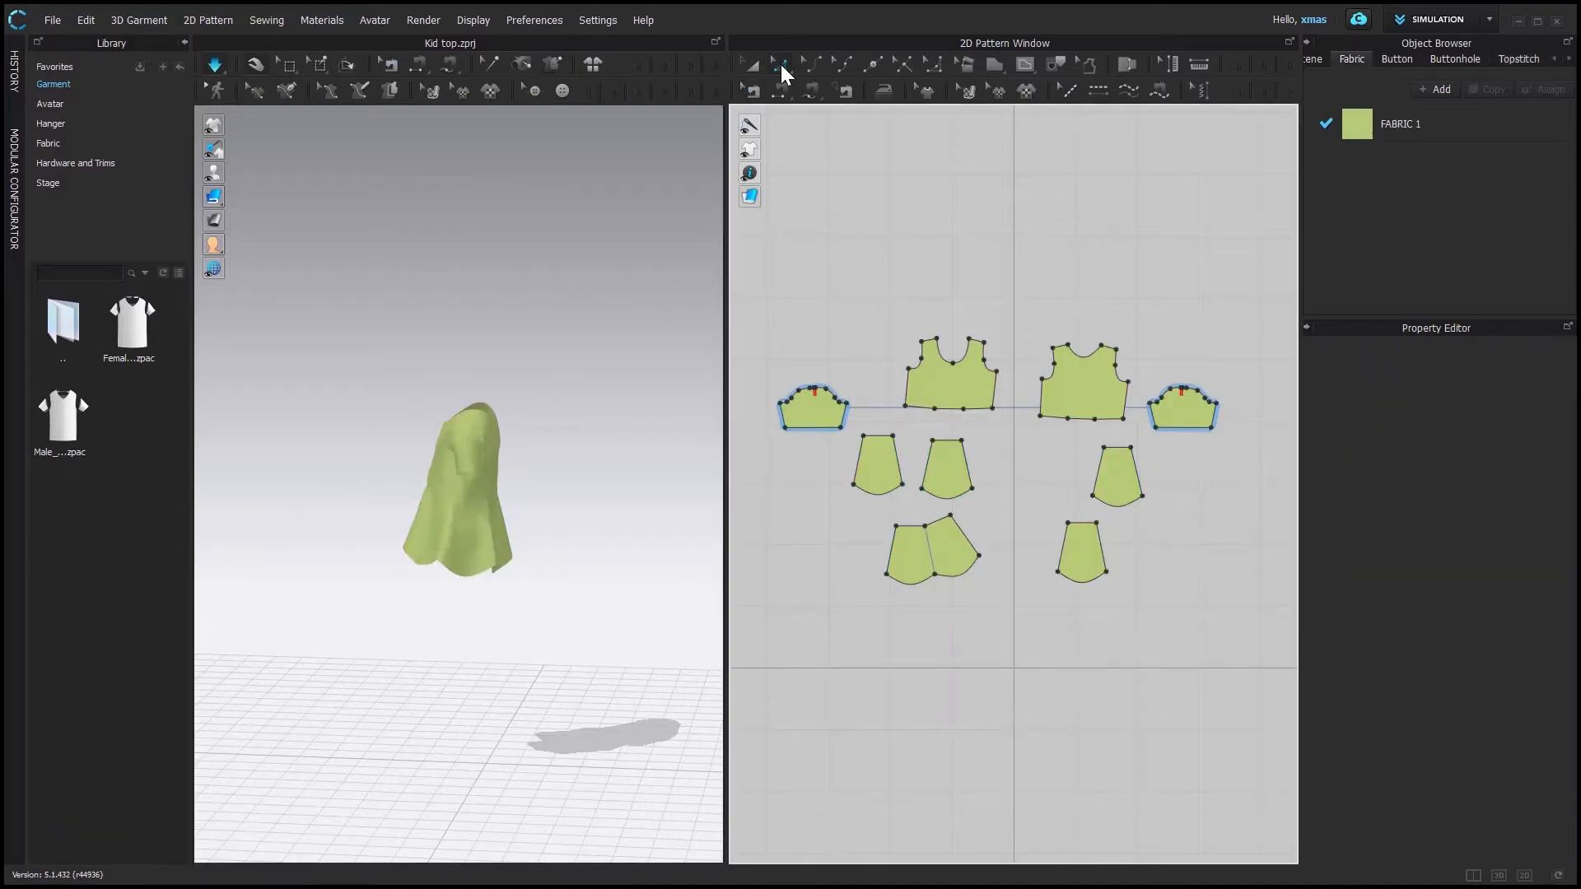
With Edit Pattern, select the front bodice's side edge and open the options for the back bodice's matching side edge.
click(781, 64)
click(995, 389)
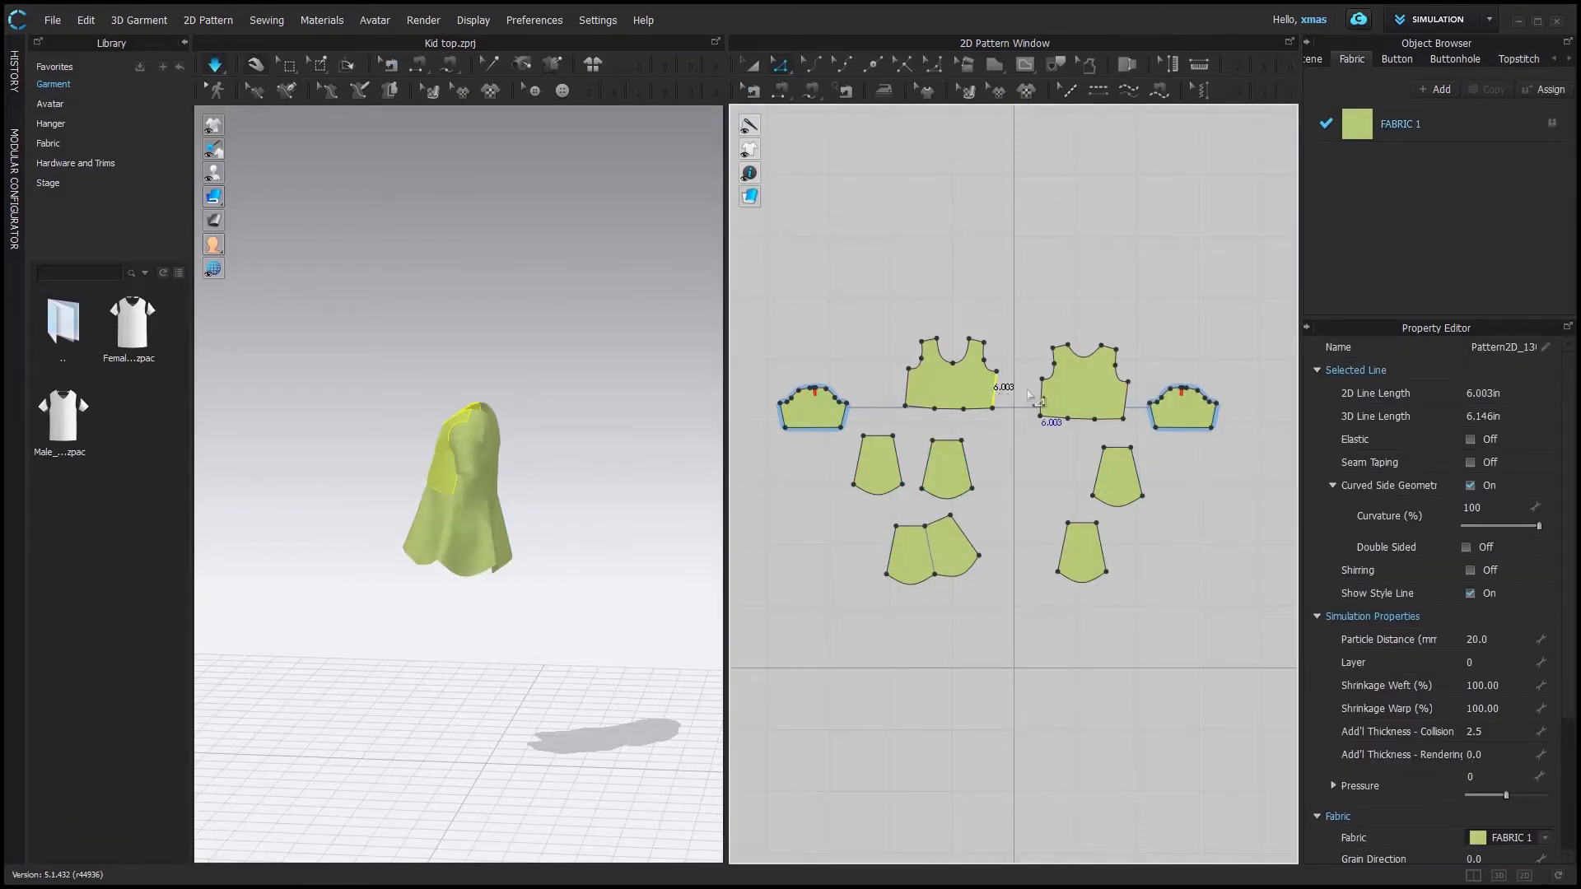
right_click(1042, 396)
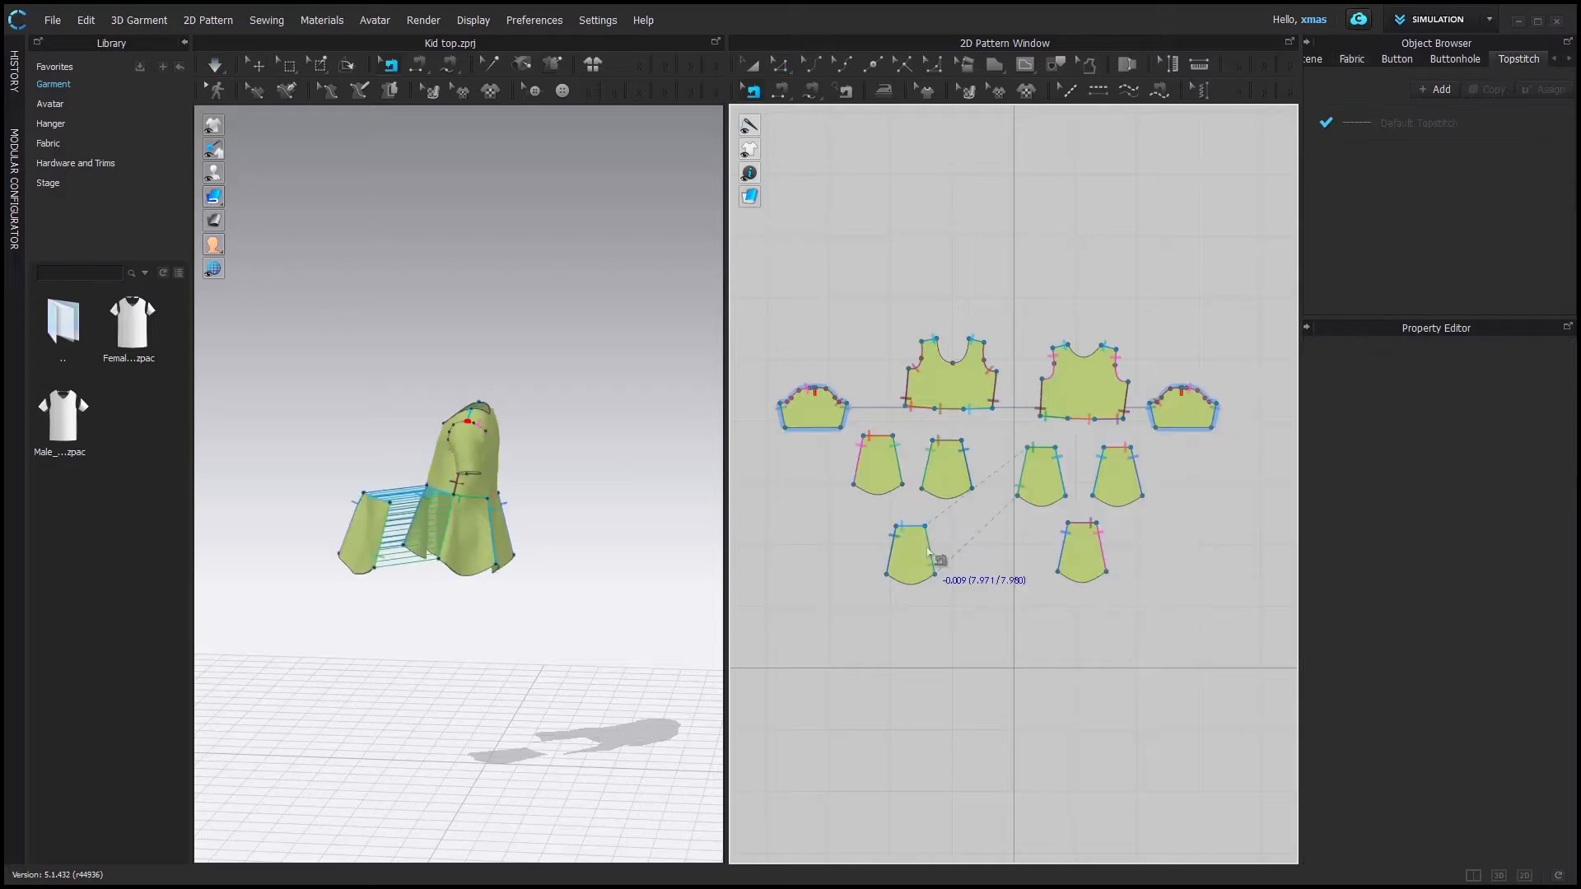
Try merging the lower-left skirt panel with the back skirt panel in a simulated garment, and undo the merge.
right_click(929, 551)
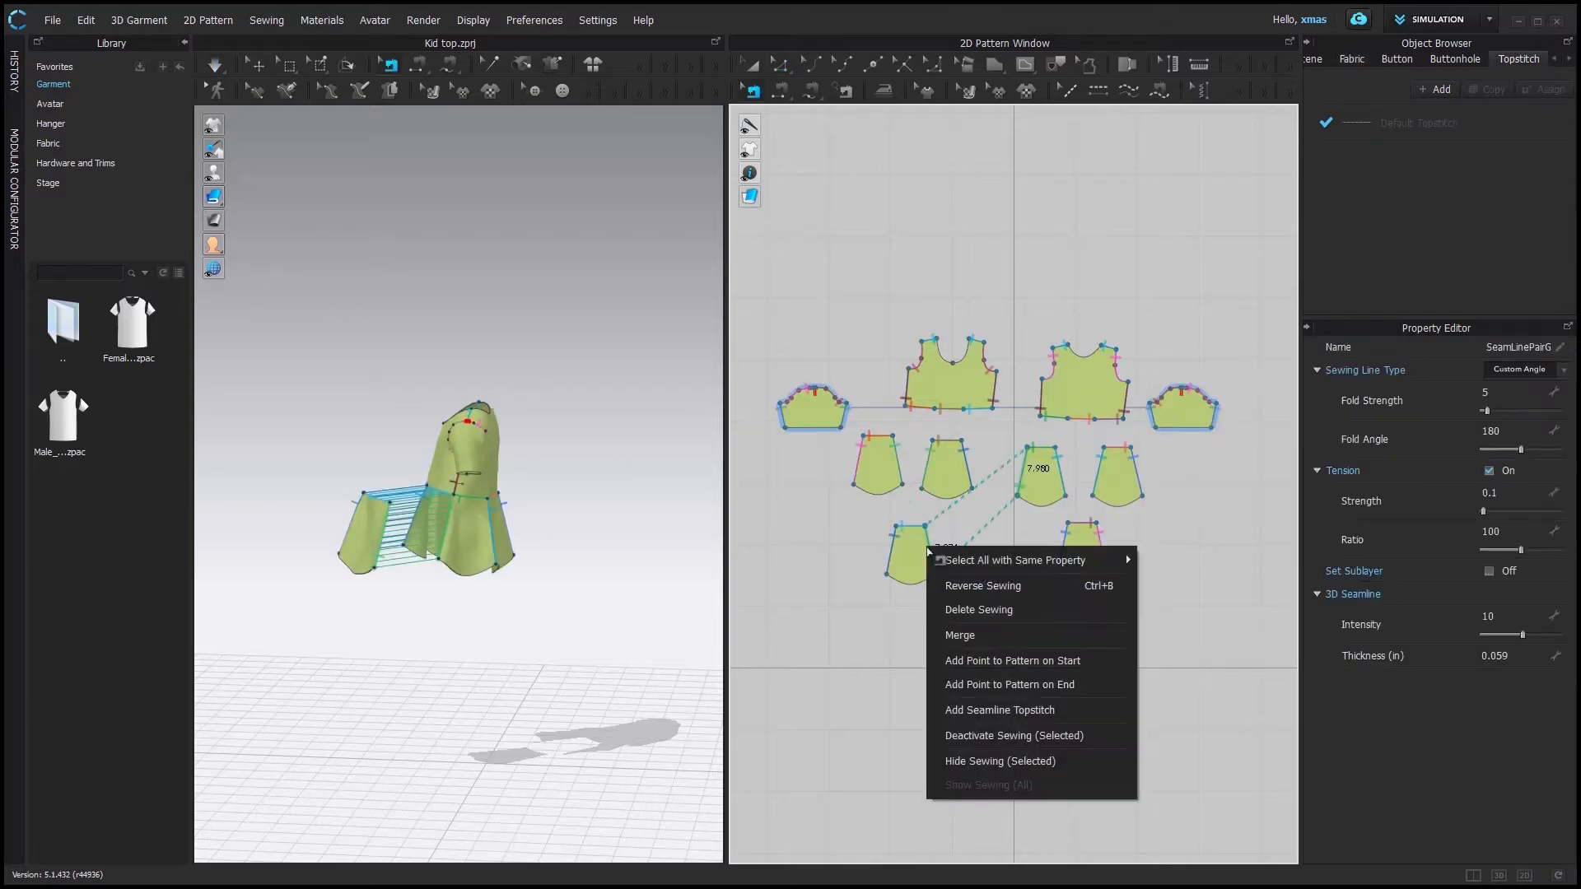
click(975, 635)
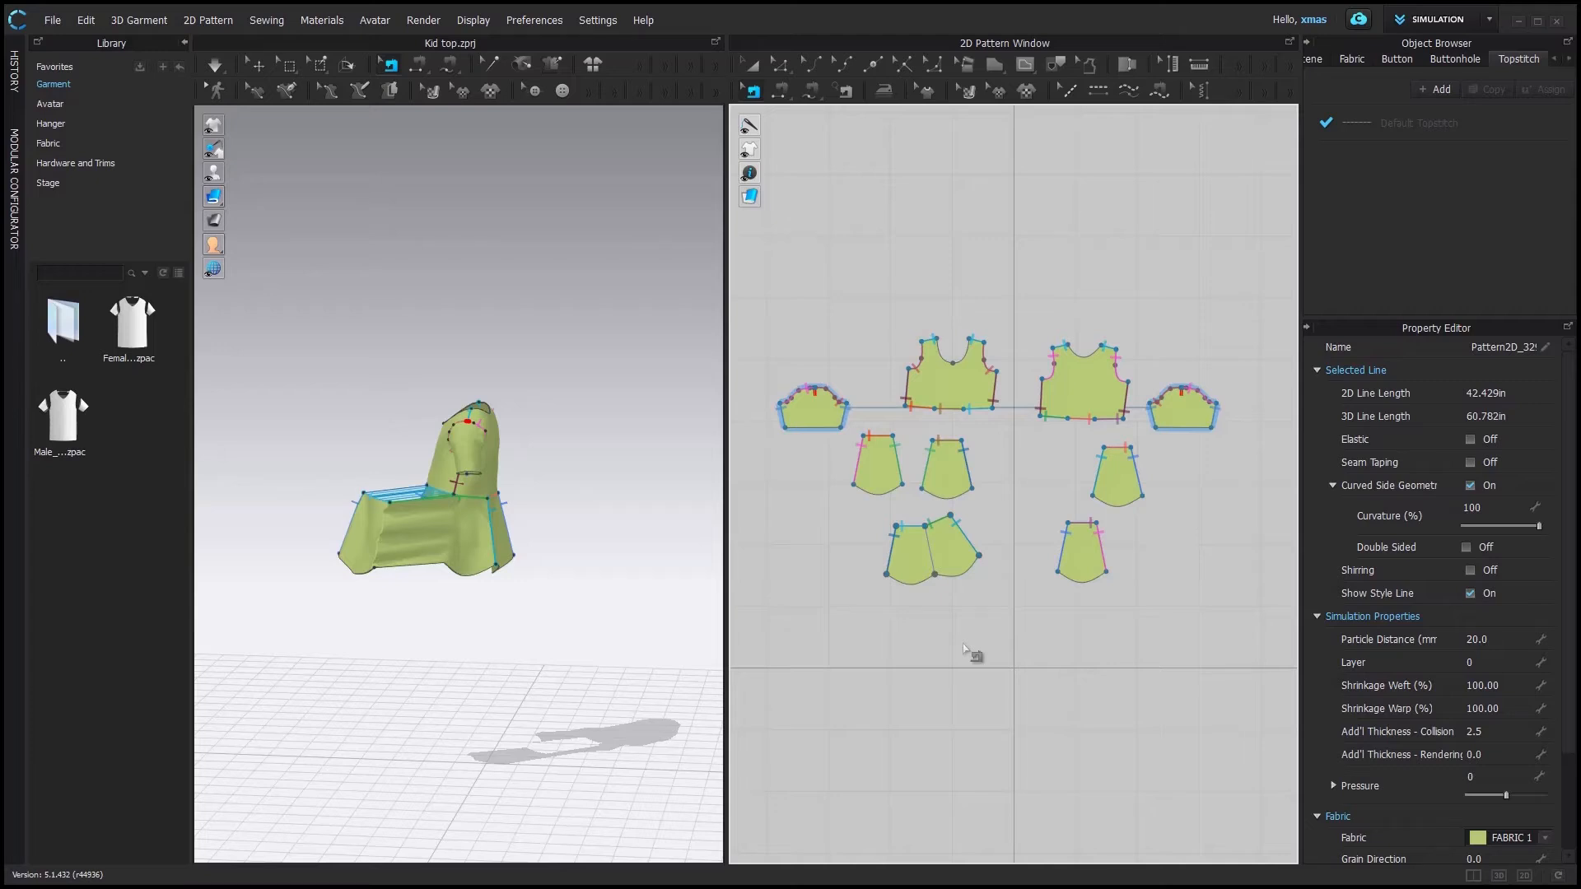
key(space)
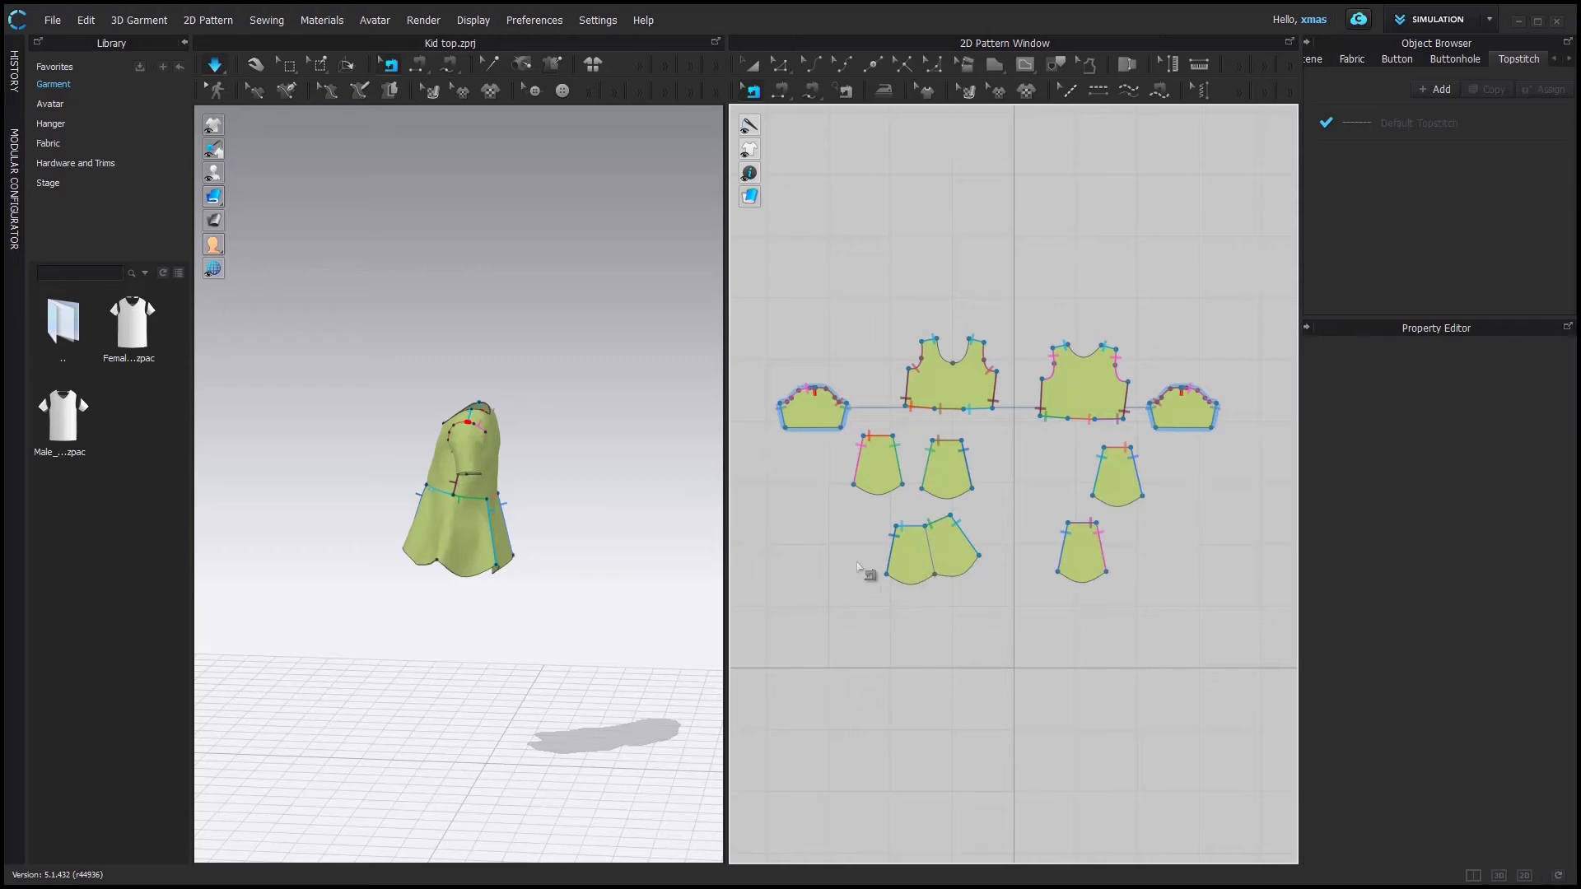
key(ctrl+z)
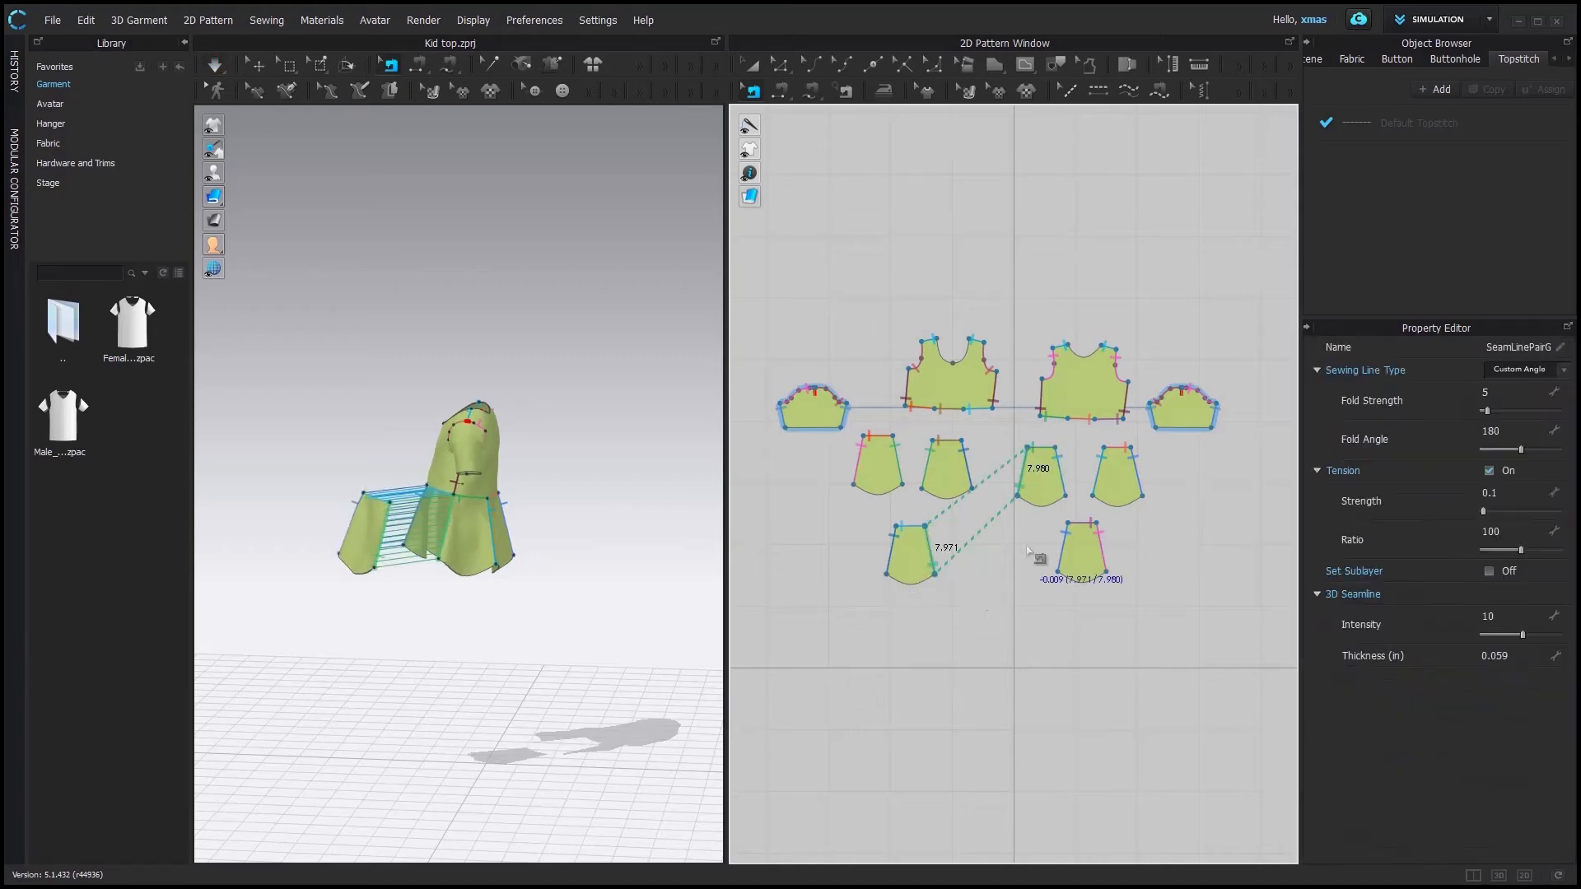
Add a seamline topstitch to the seam joining the lower-left skirt panel and the back skirt panel.
right_click(937, 560)
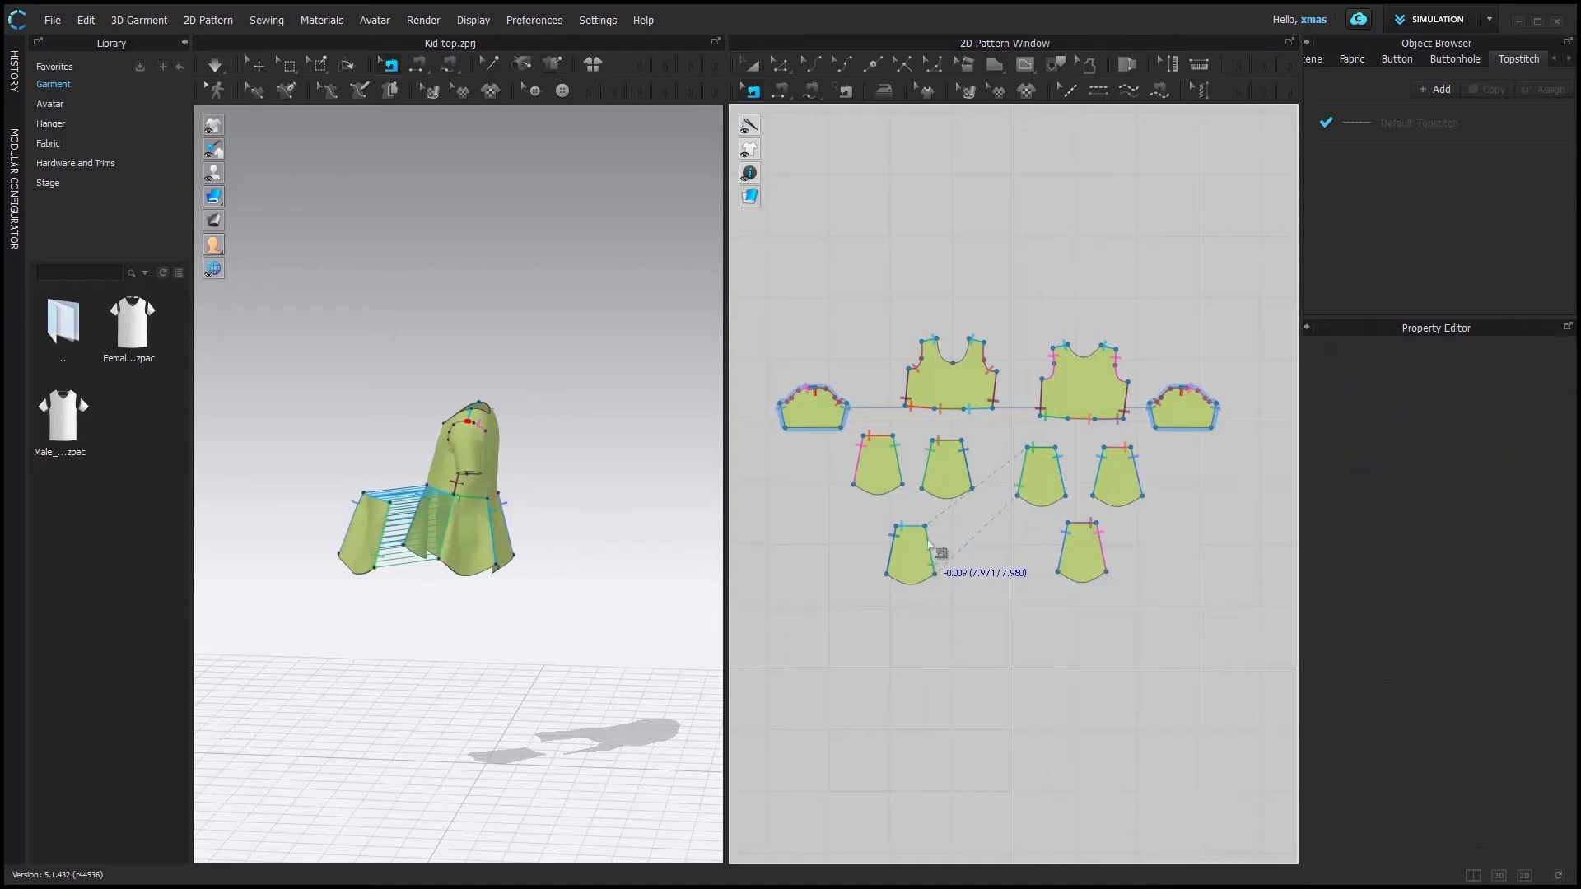
click(928, 540)
right_click(928, 540)
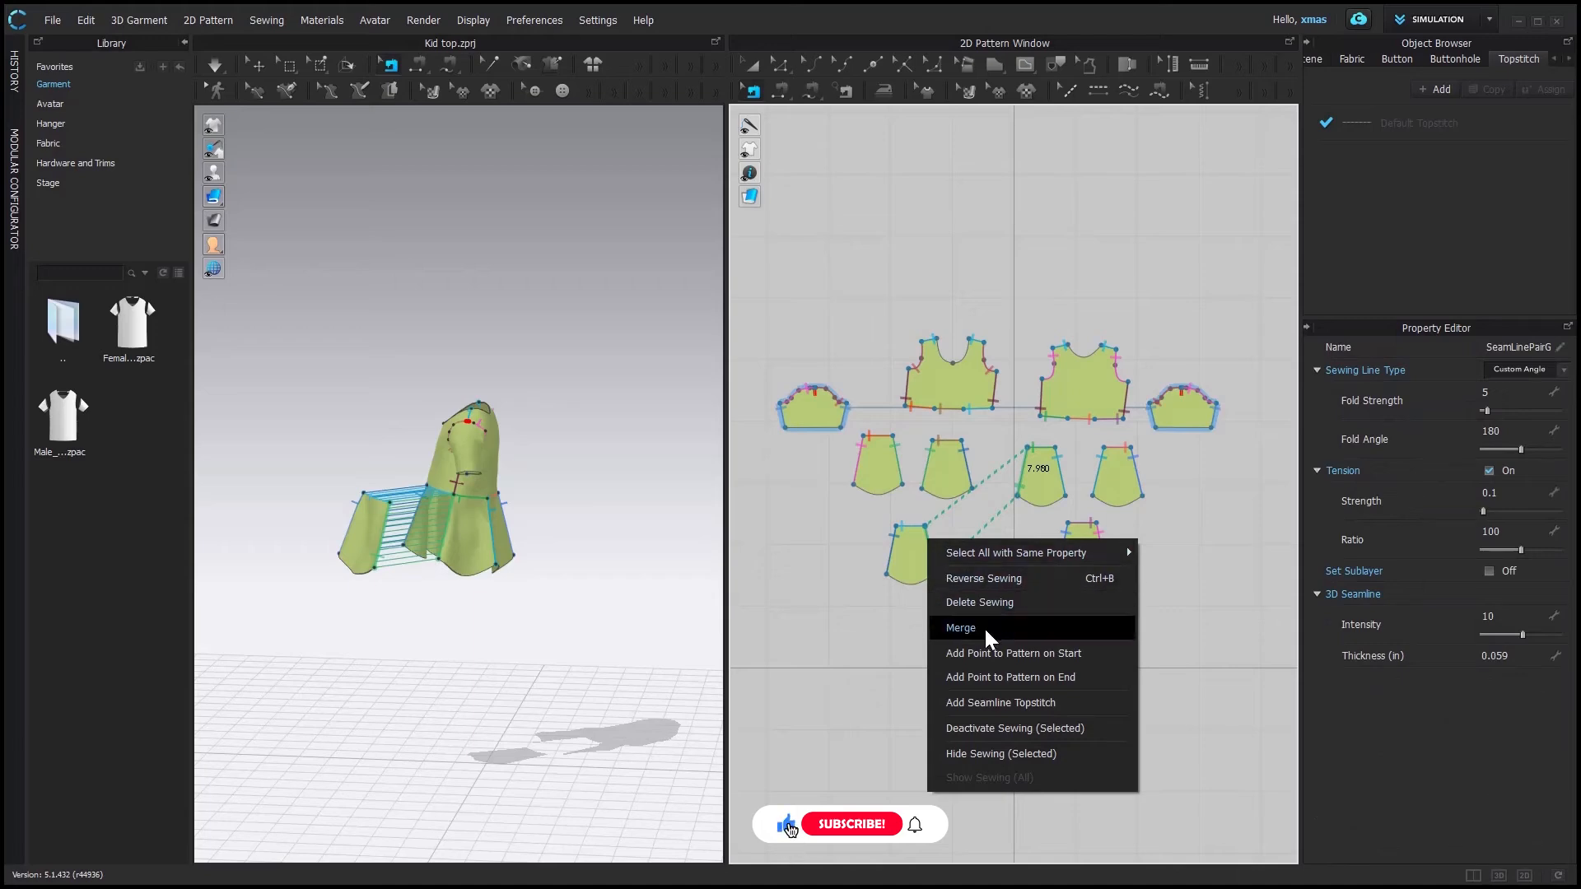
click(992, 702)
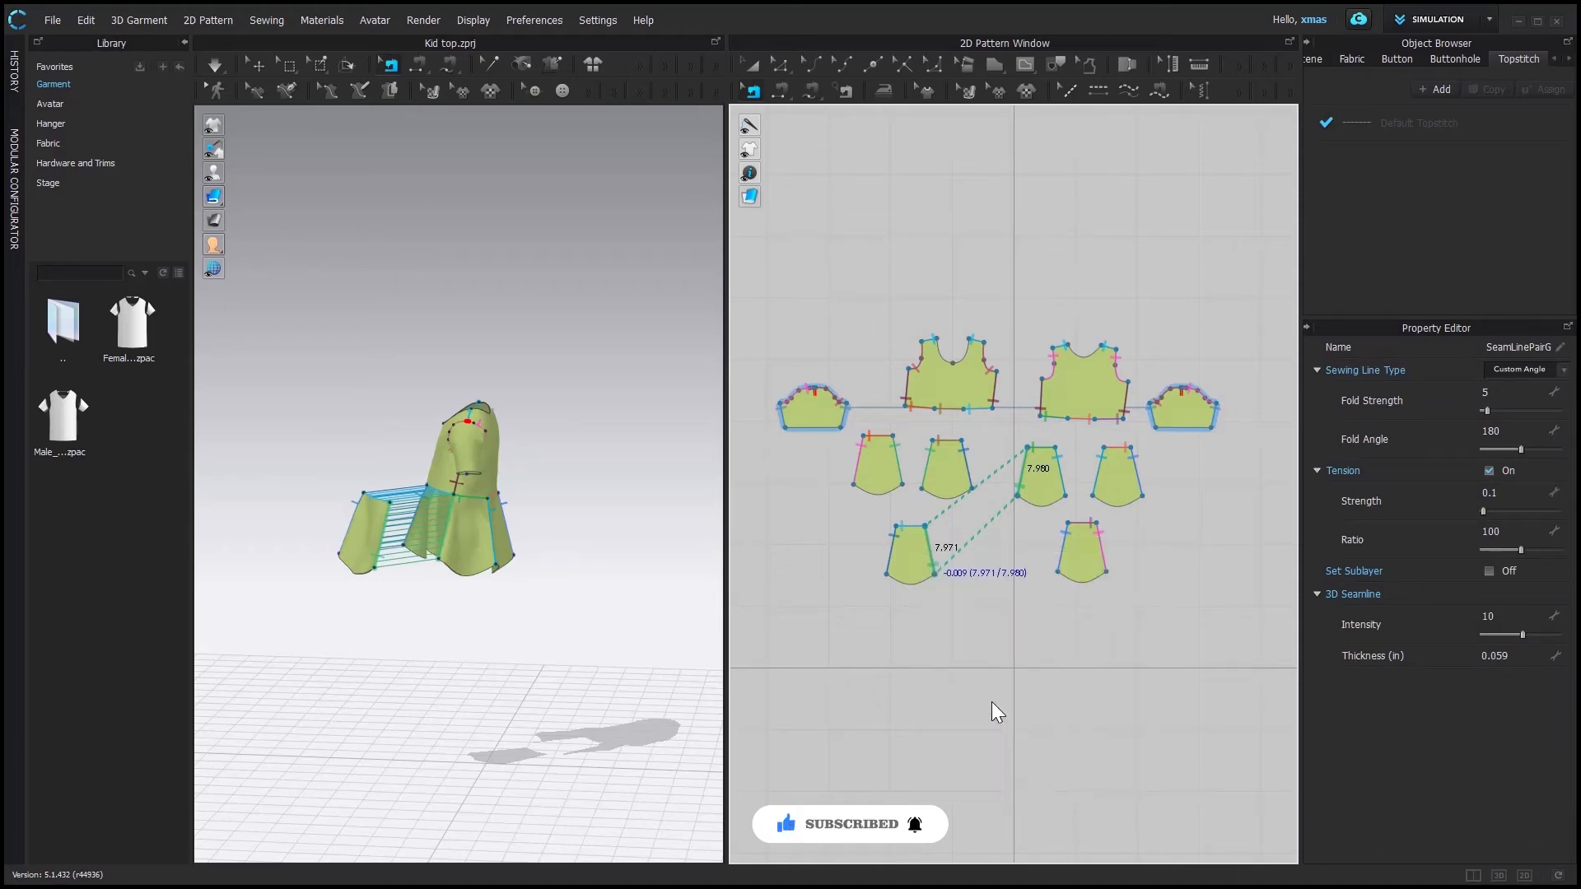
click(1159, 91)
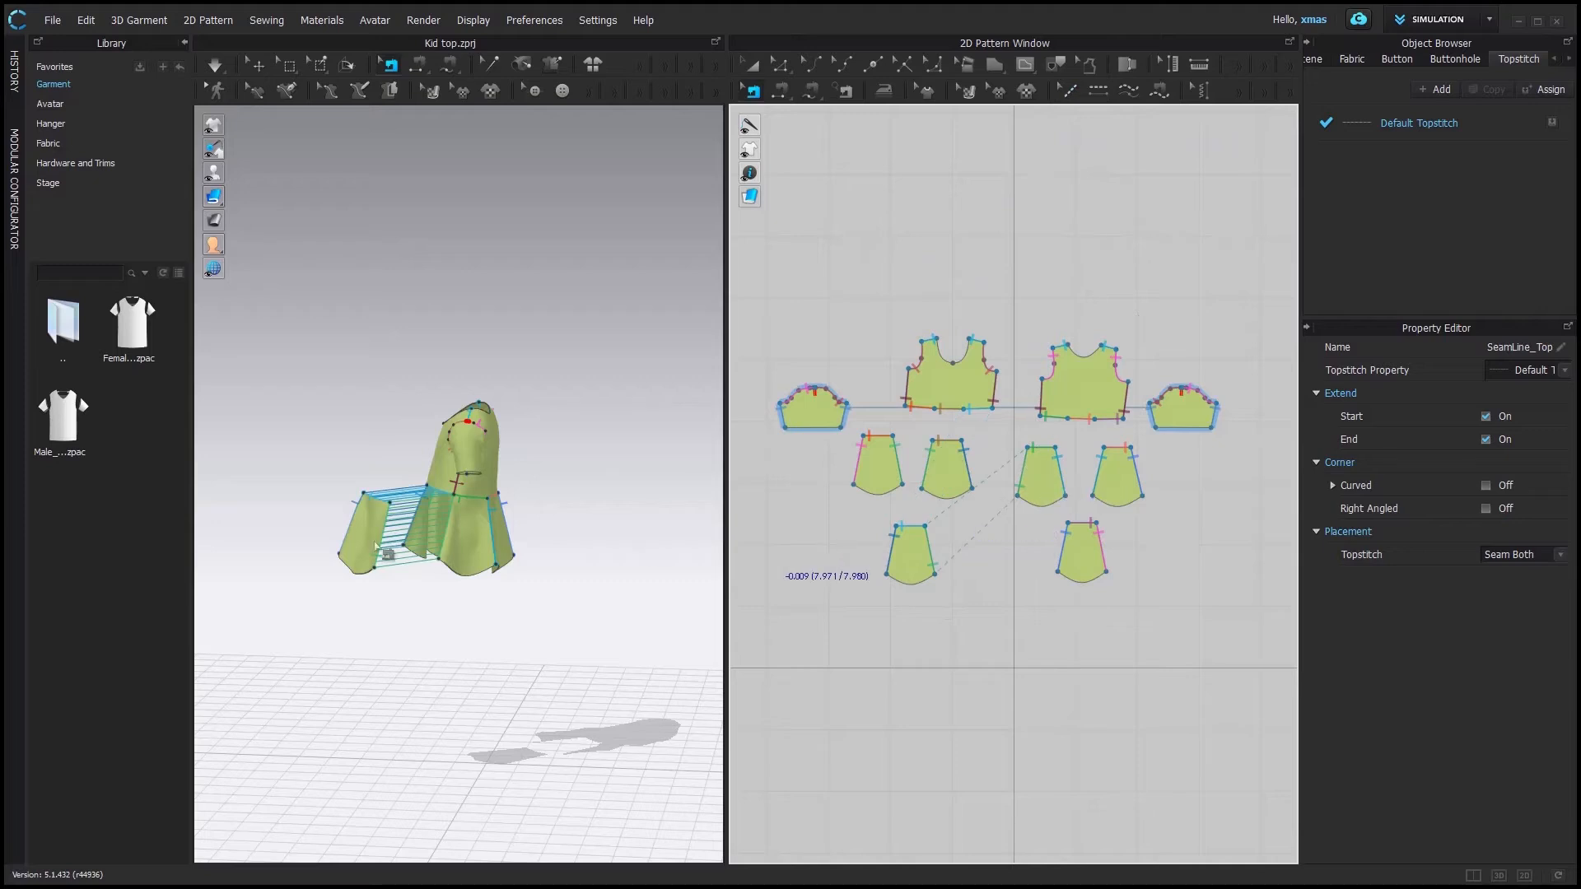
Set the Default Topstitch material color to black.
scroll(508, 521, up, 10)
scroll(508, 521, up, 2)
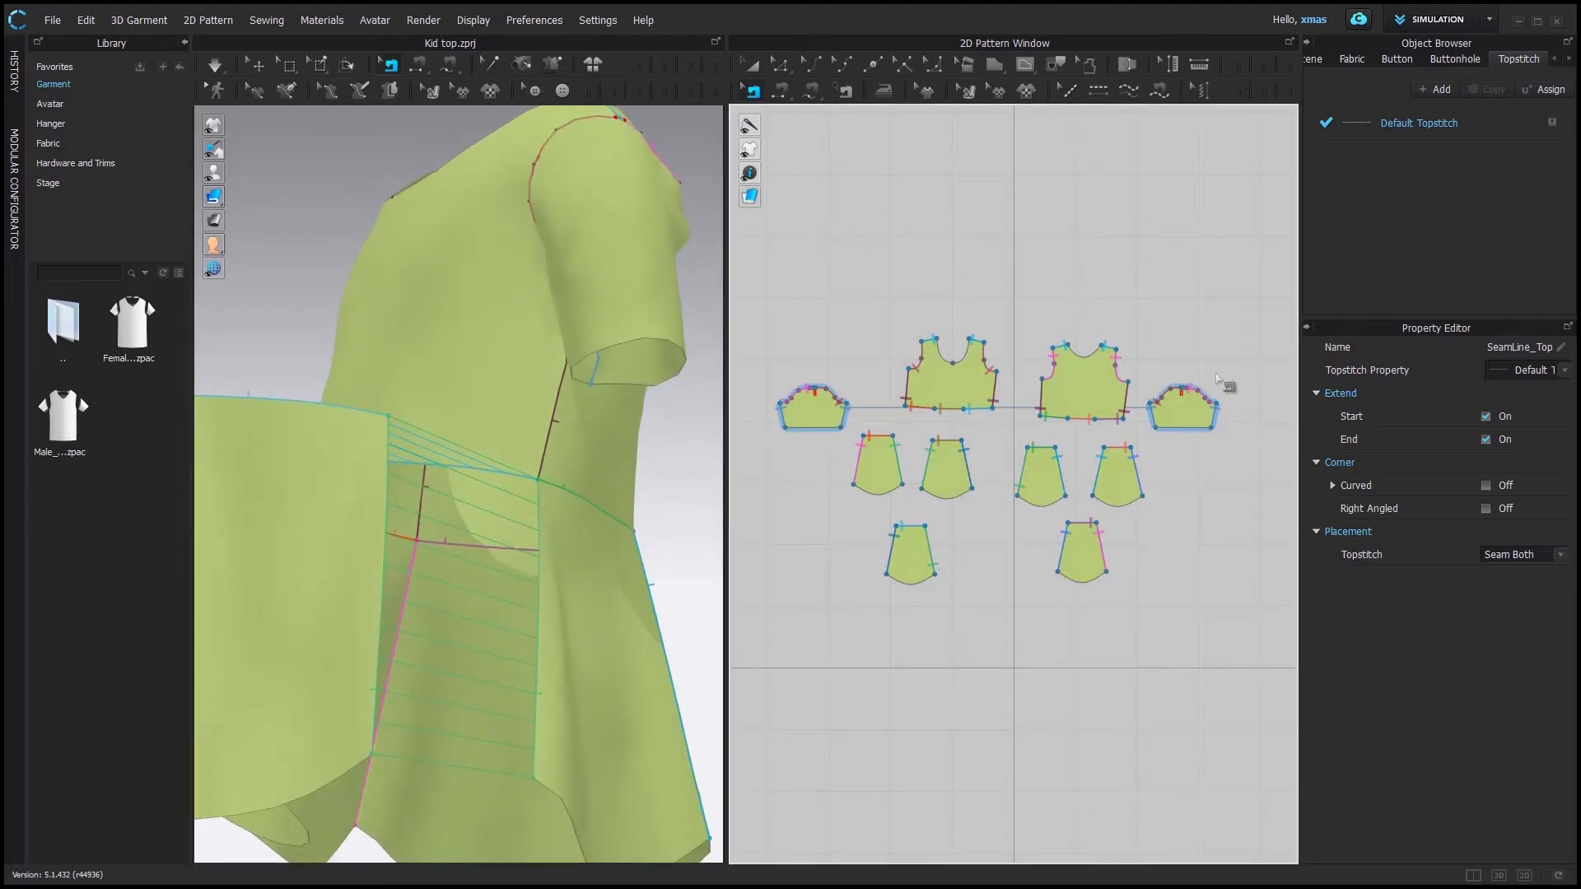
click(1450, 125)
click(1449, 125)
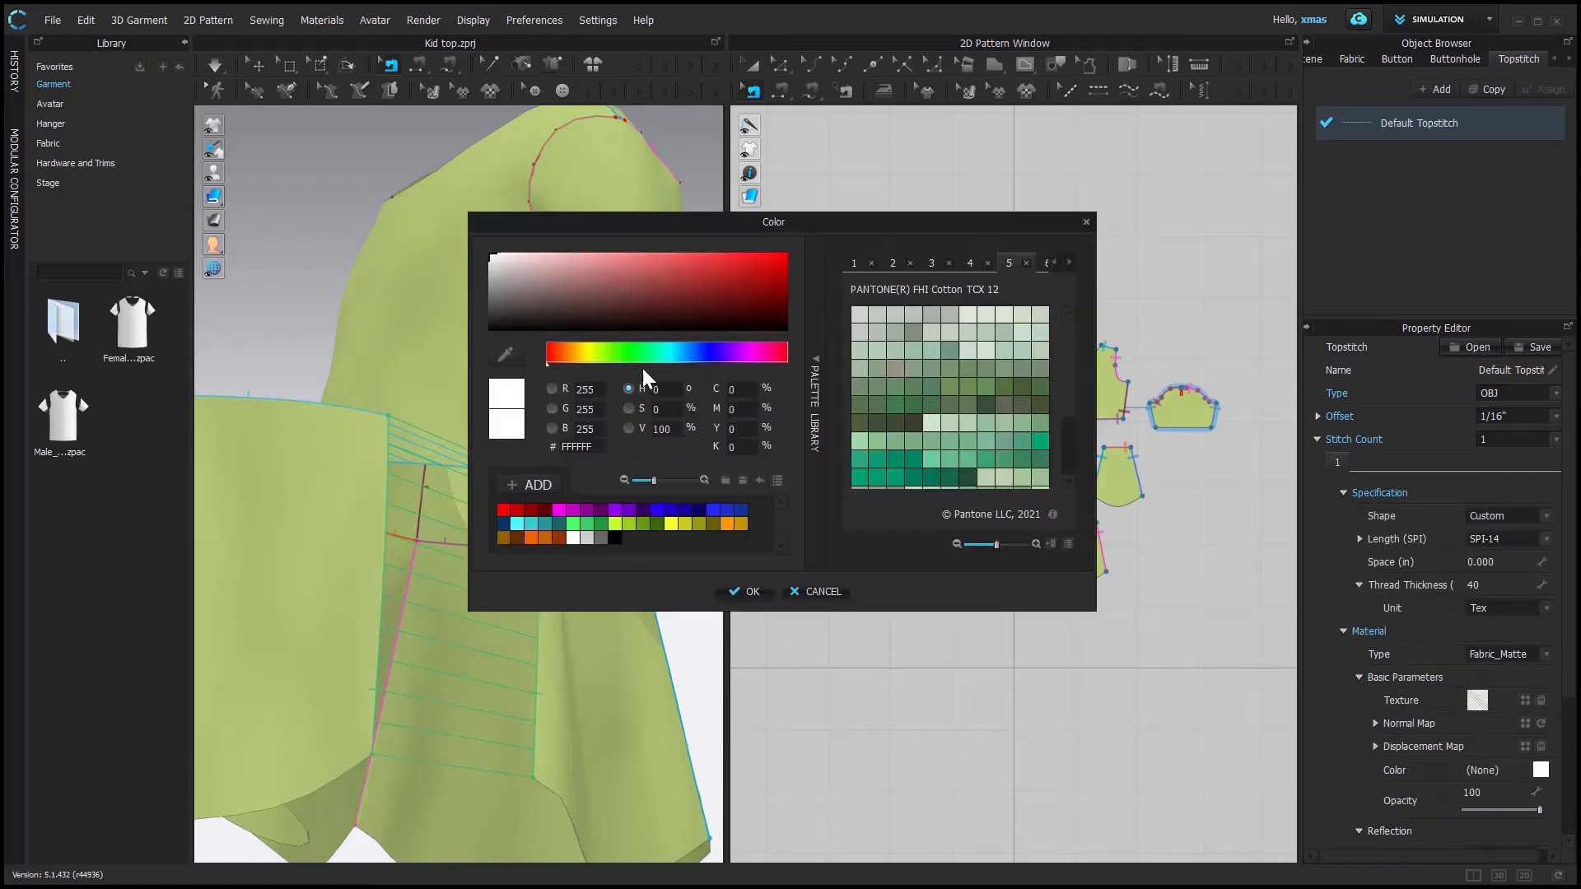
click(726, 593)
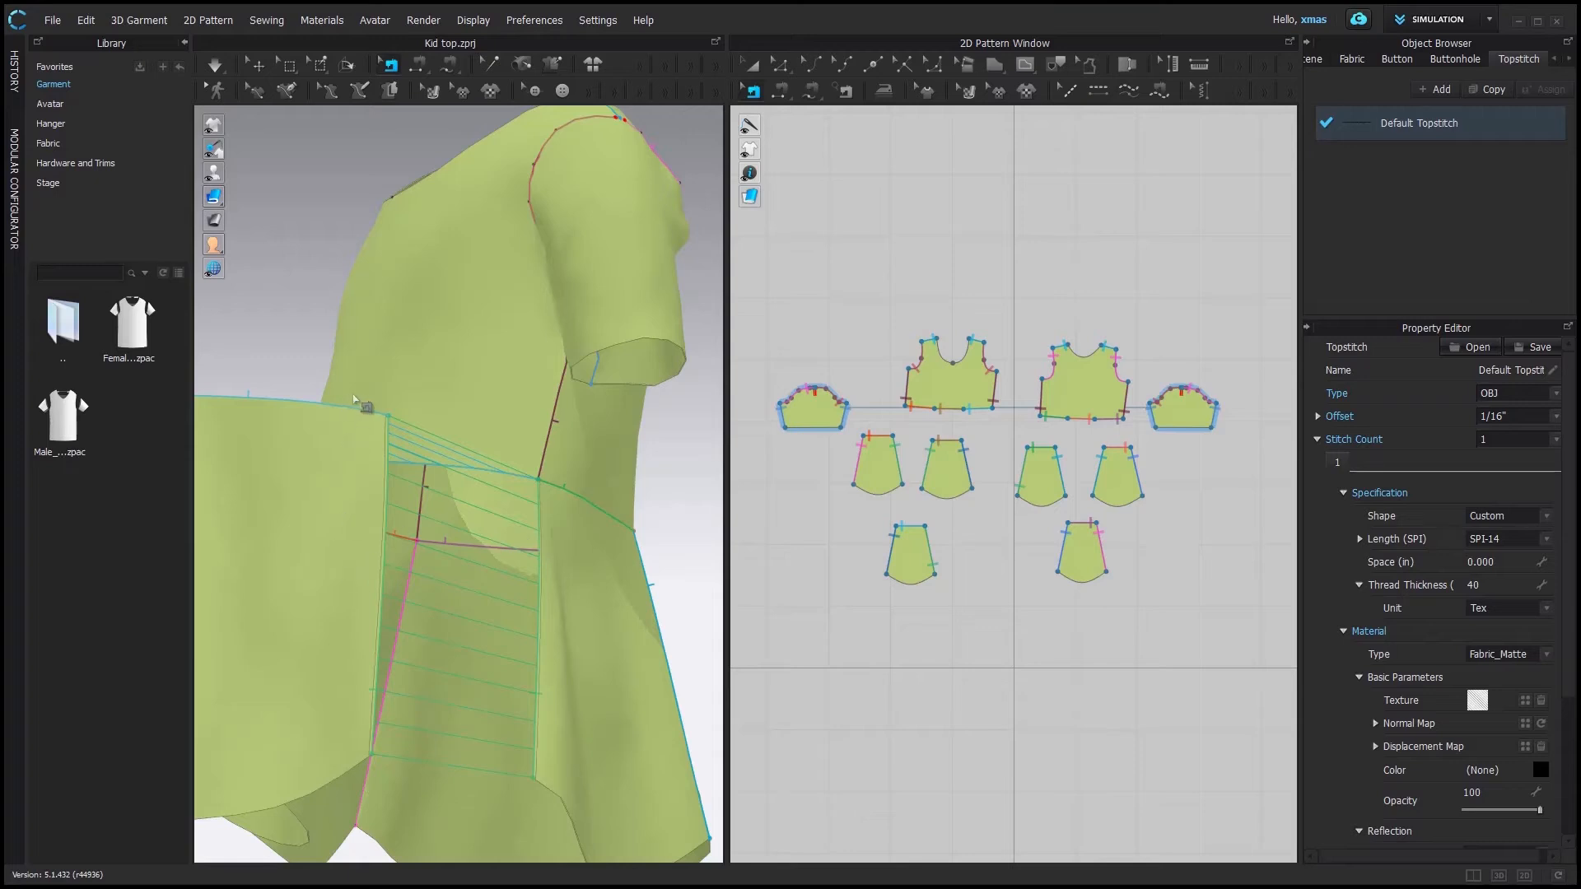
scroll(329, 639, up, 3)
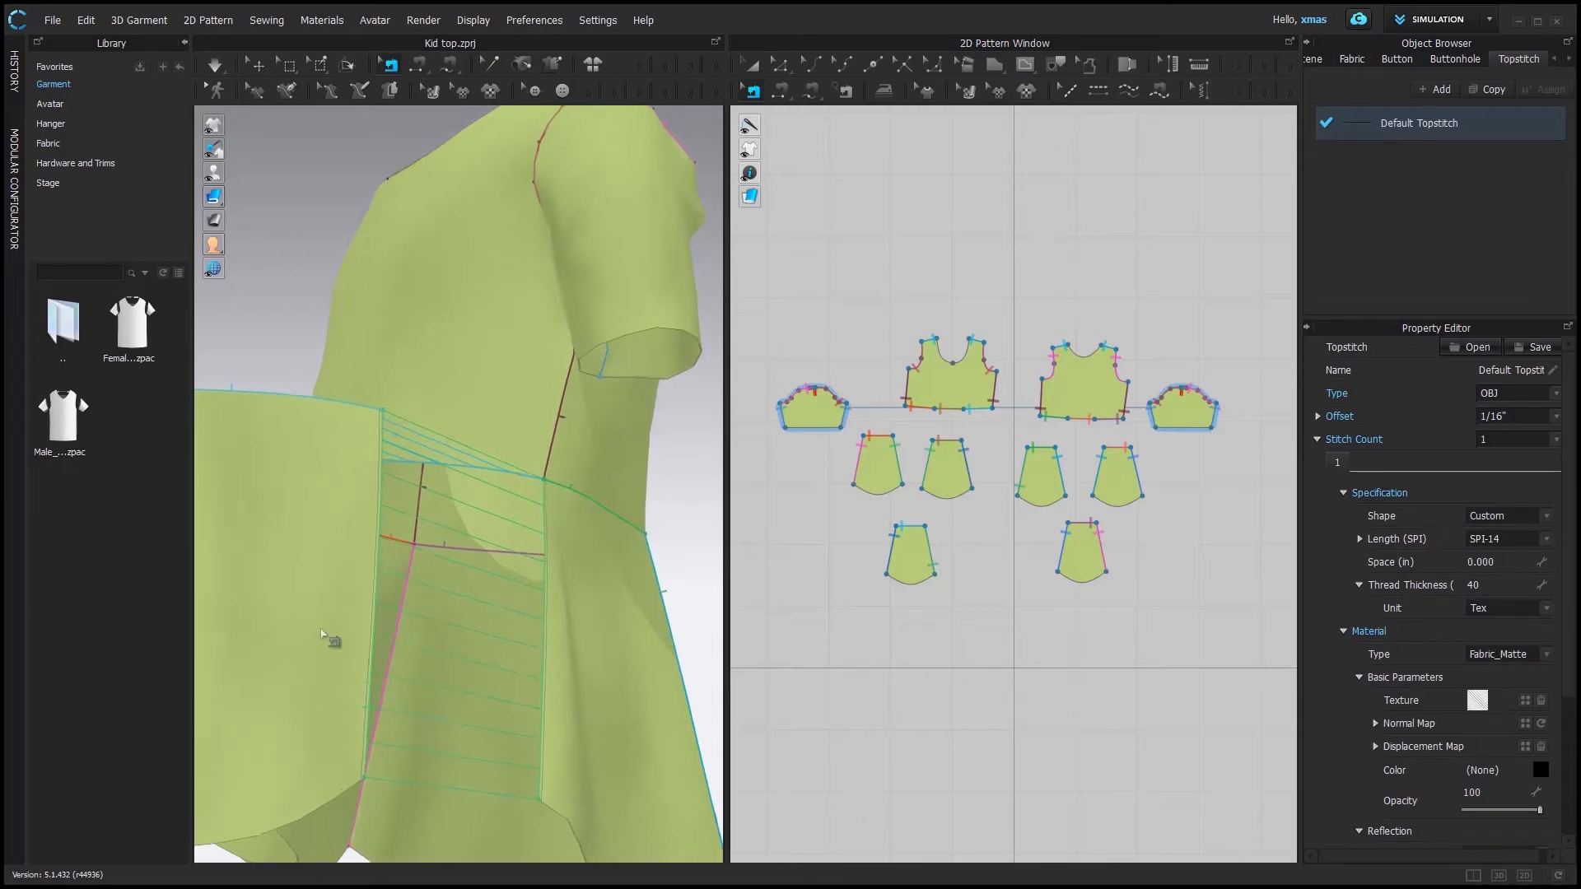
scroll(326, 638, up, 3)
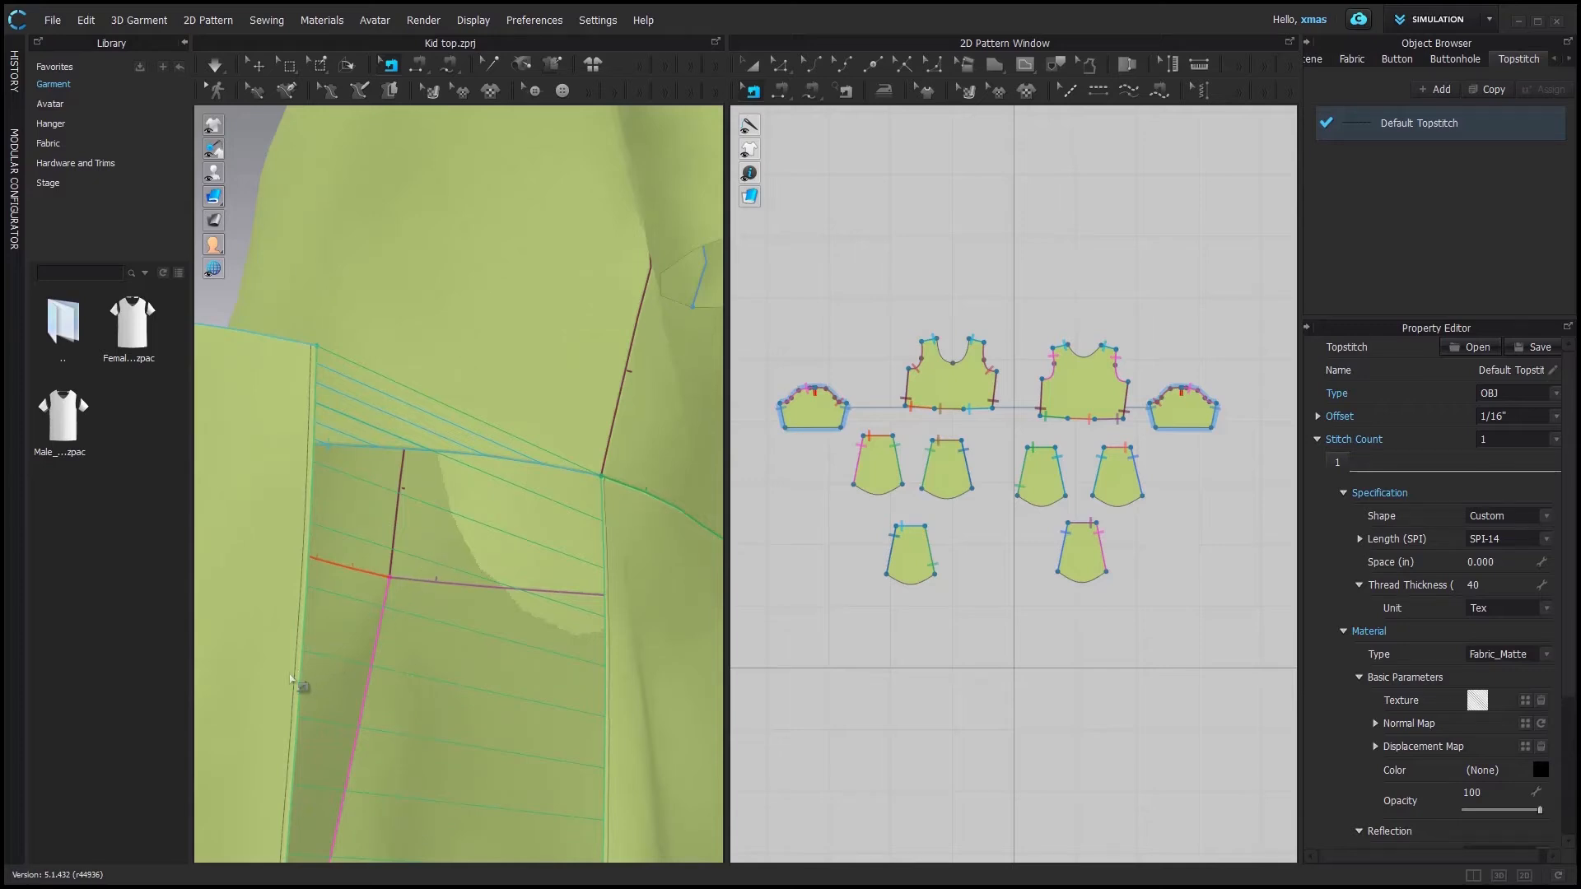
scroll(236, 659, up, 5)
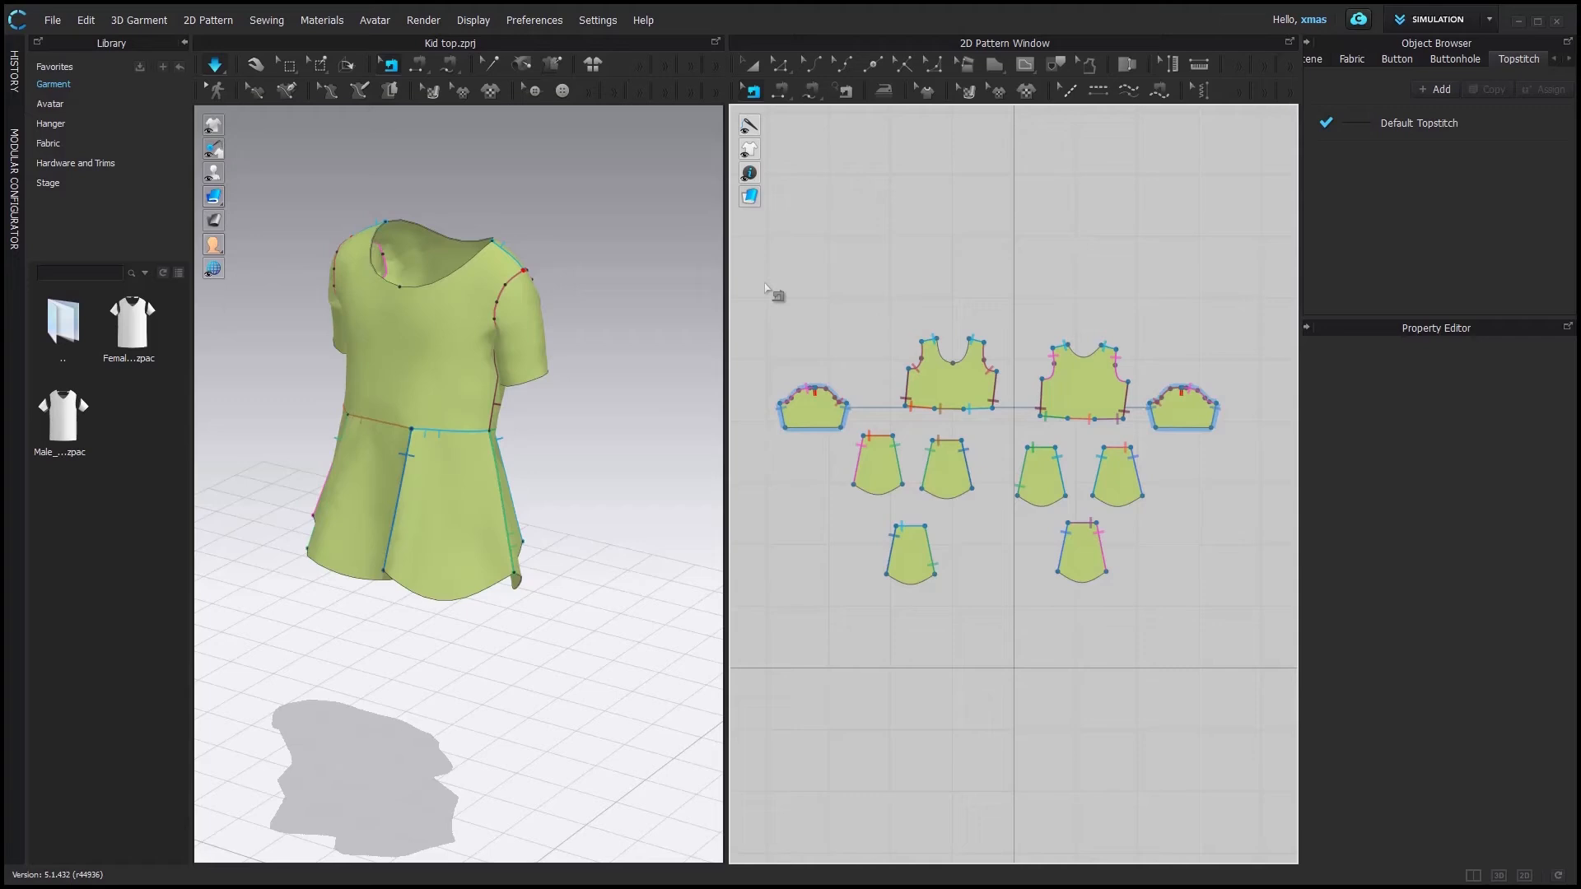
Select the seams of all pattern pieces together and add a seamline topstitch to them.
drag(774, 296, 1103, 554)
right_click(1104, 552)
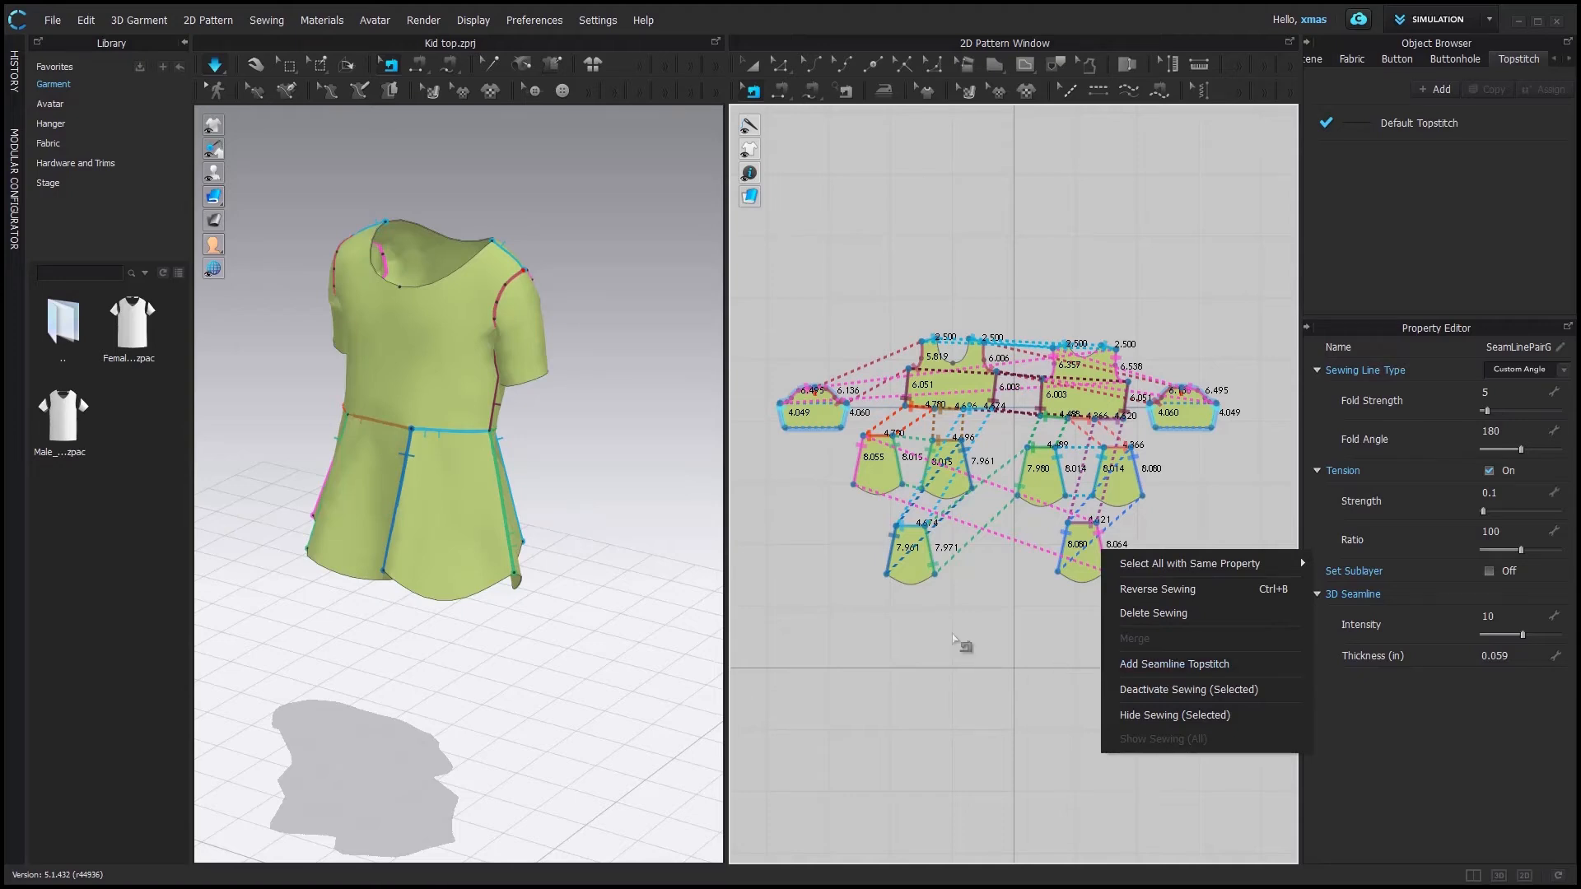
click(1166, 668)
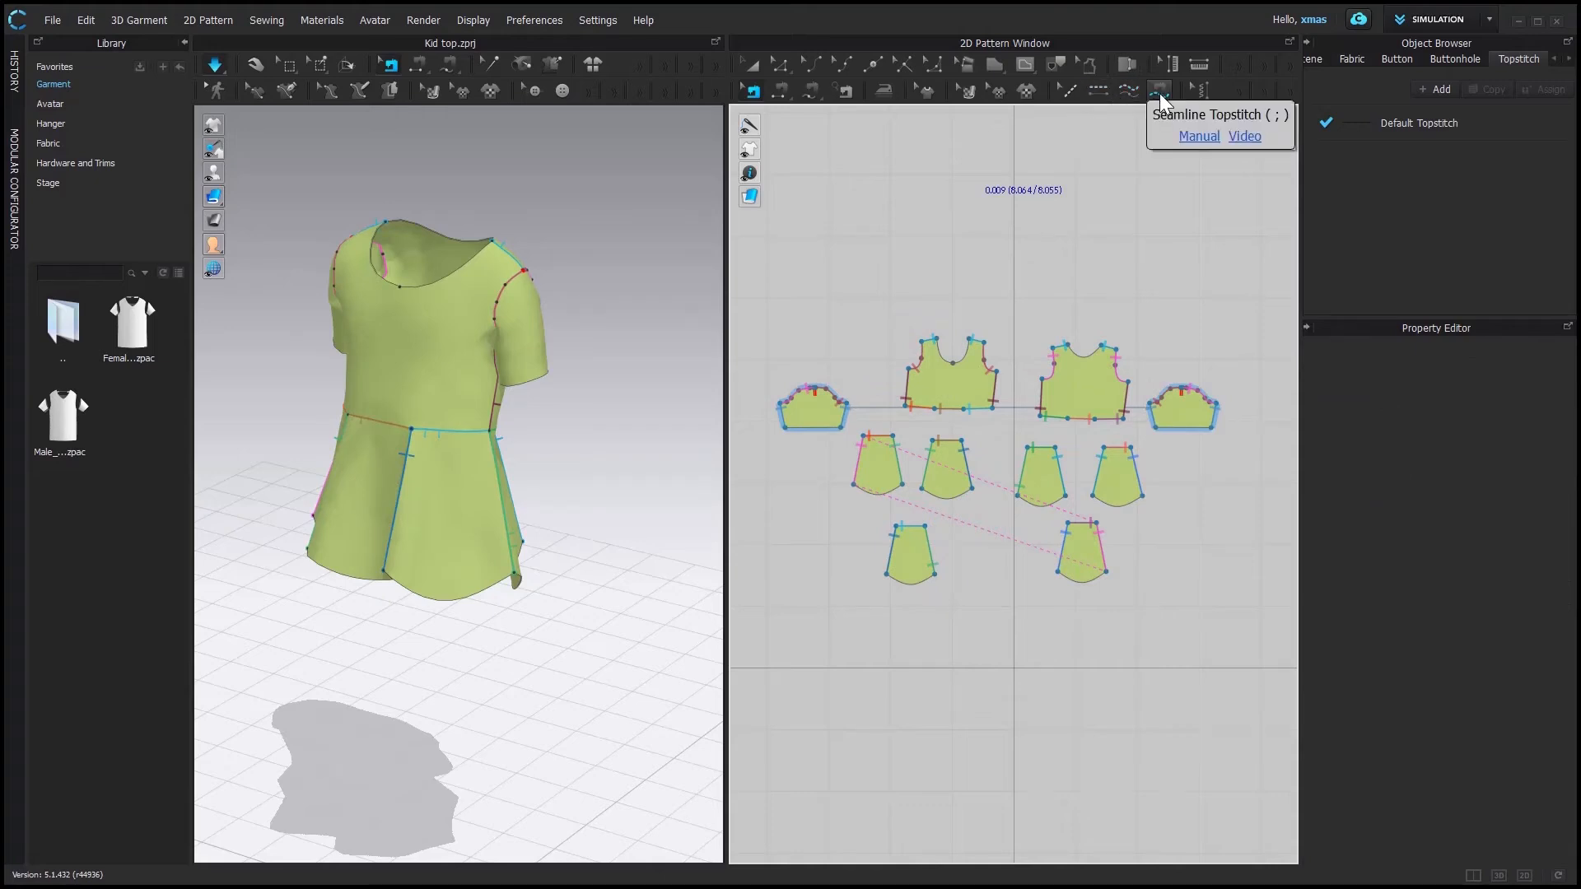
Deactivate the sewing between the lower-left and back skirt panels, and test it by pulling the panel in a simulation that is undone.
right_click(936, 552)
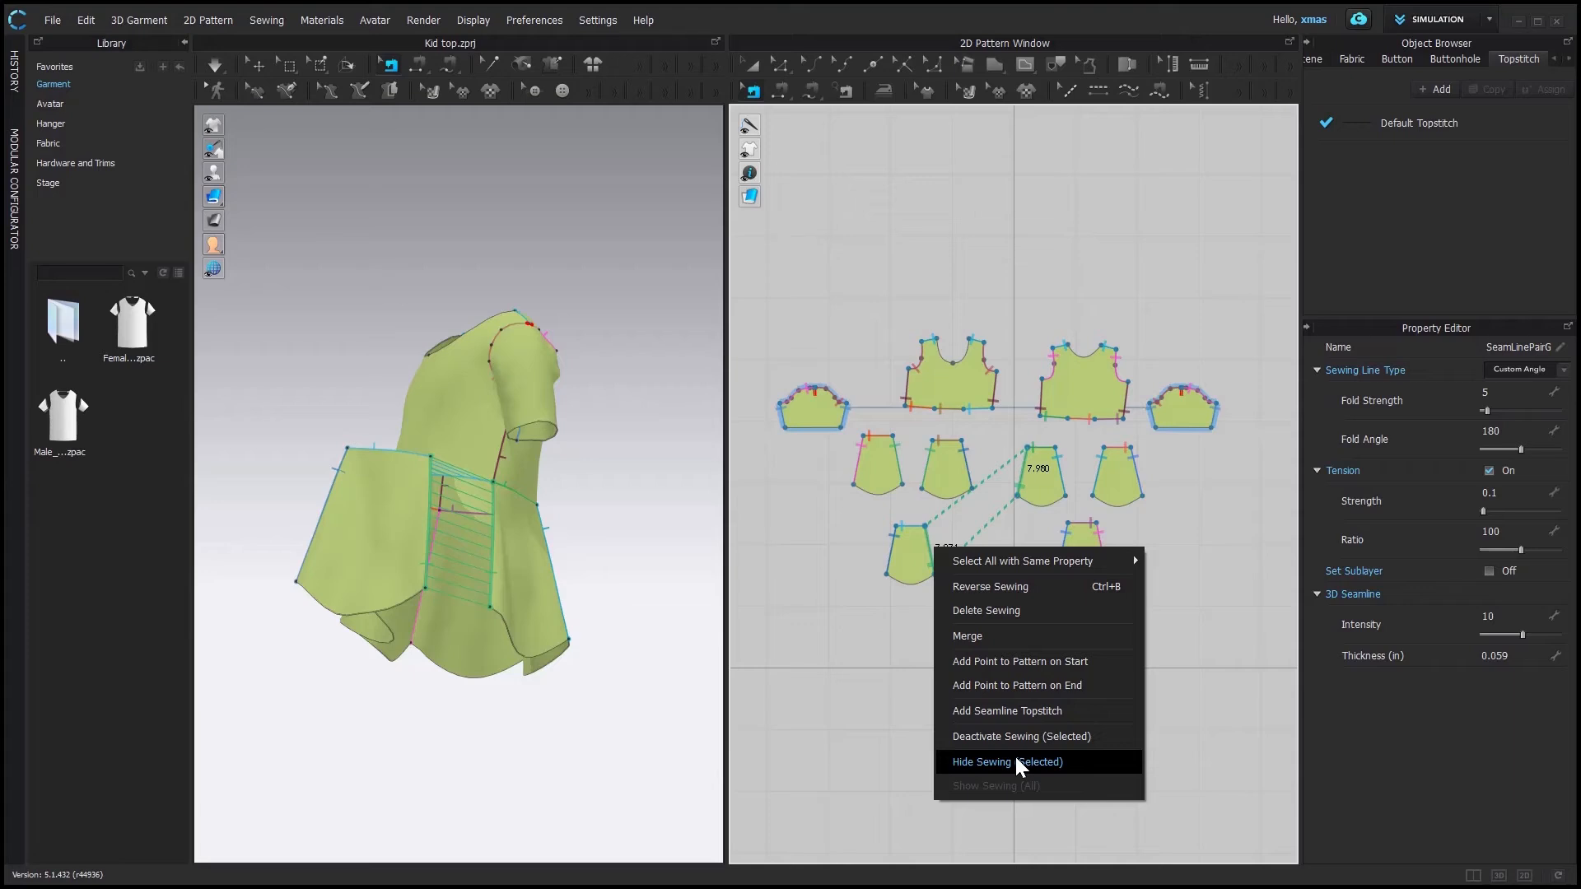
click(1070, 738)
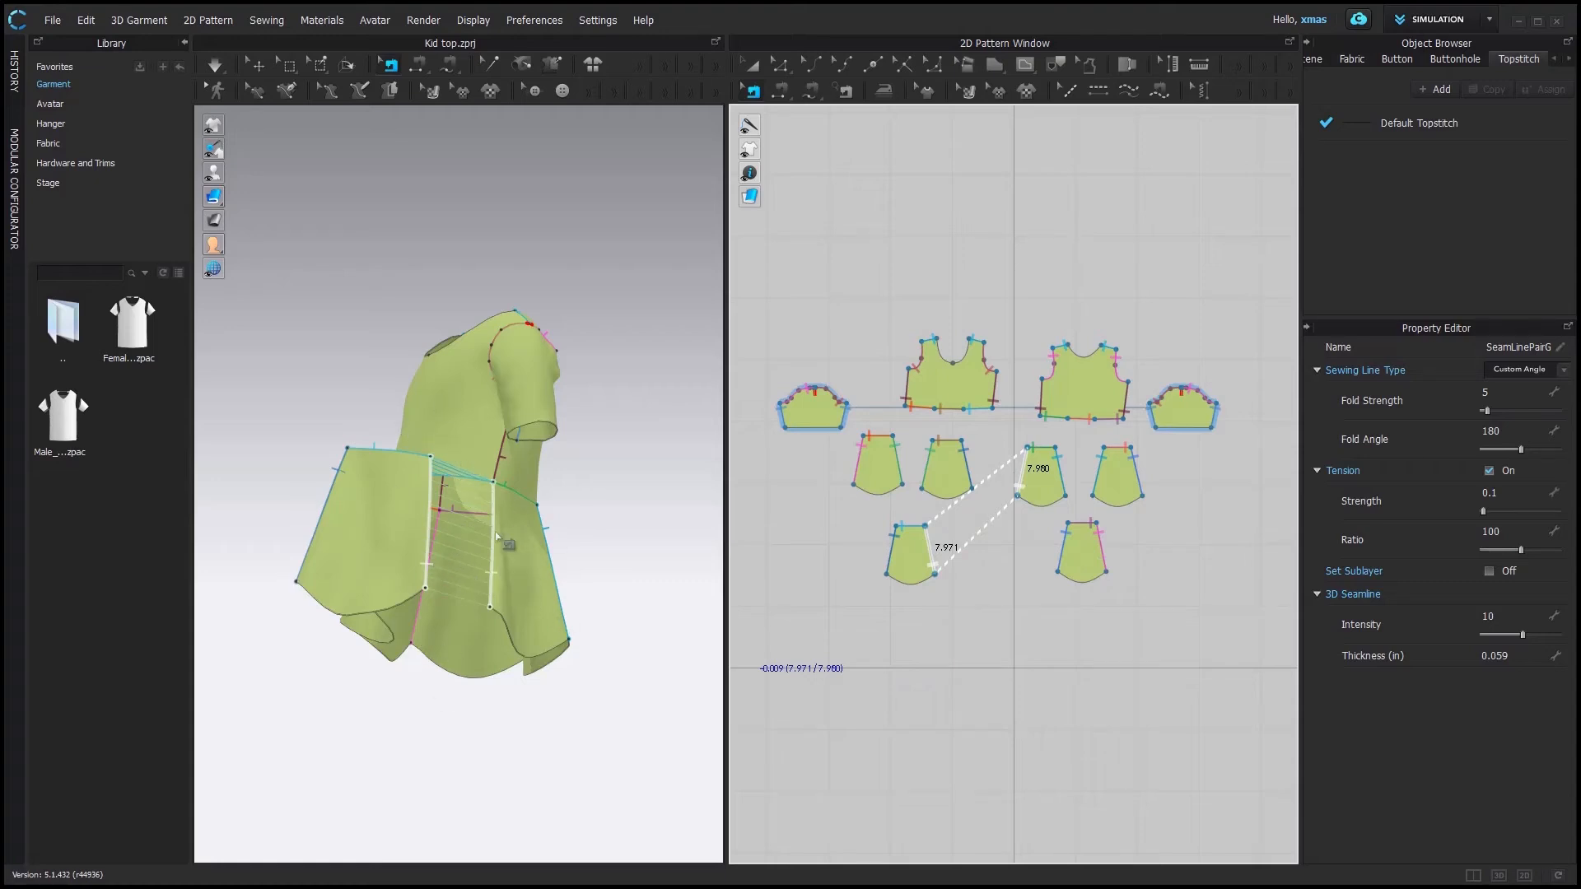
key(space)
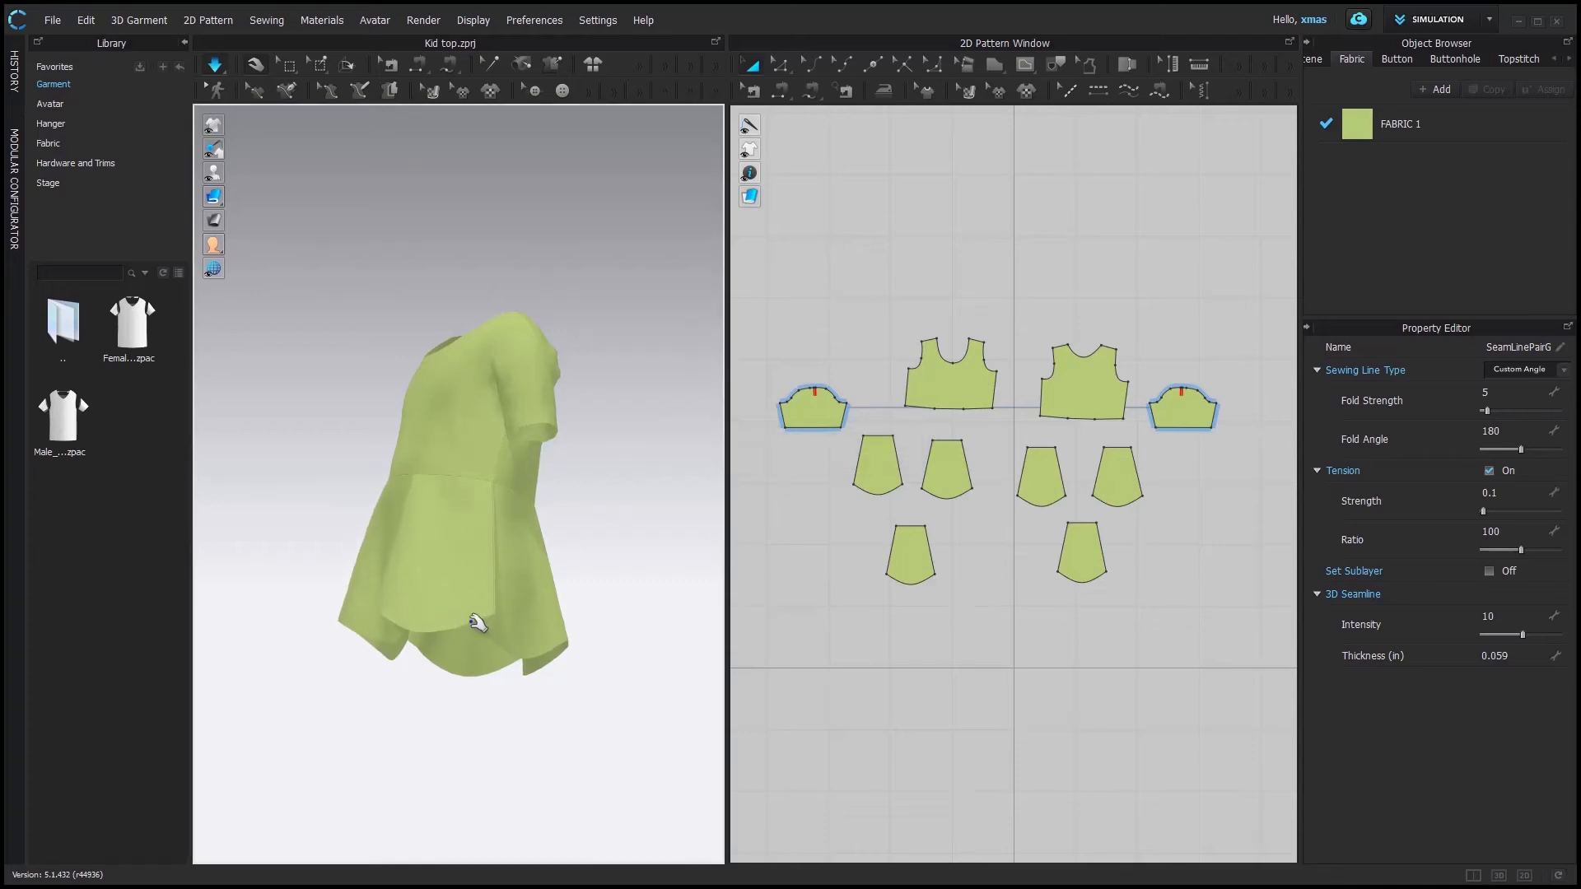
click(387, 589)
drag(387, 588, 501, 660)
key(ctrl+z)
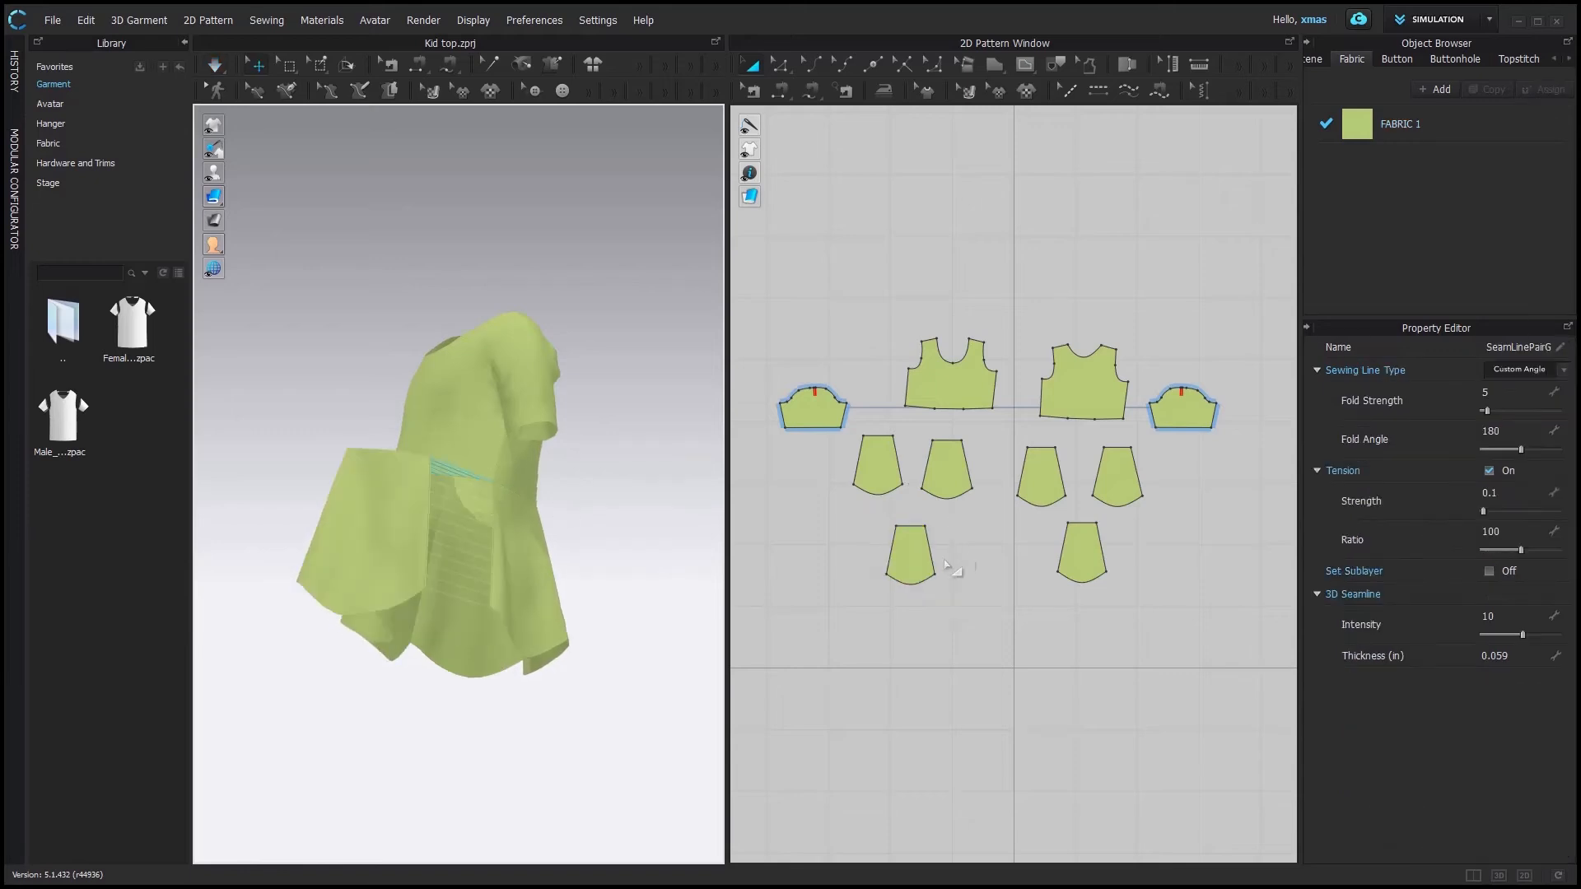
key(b)
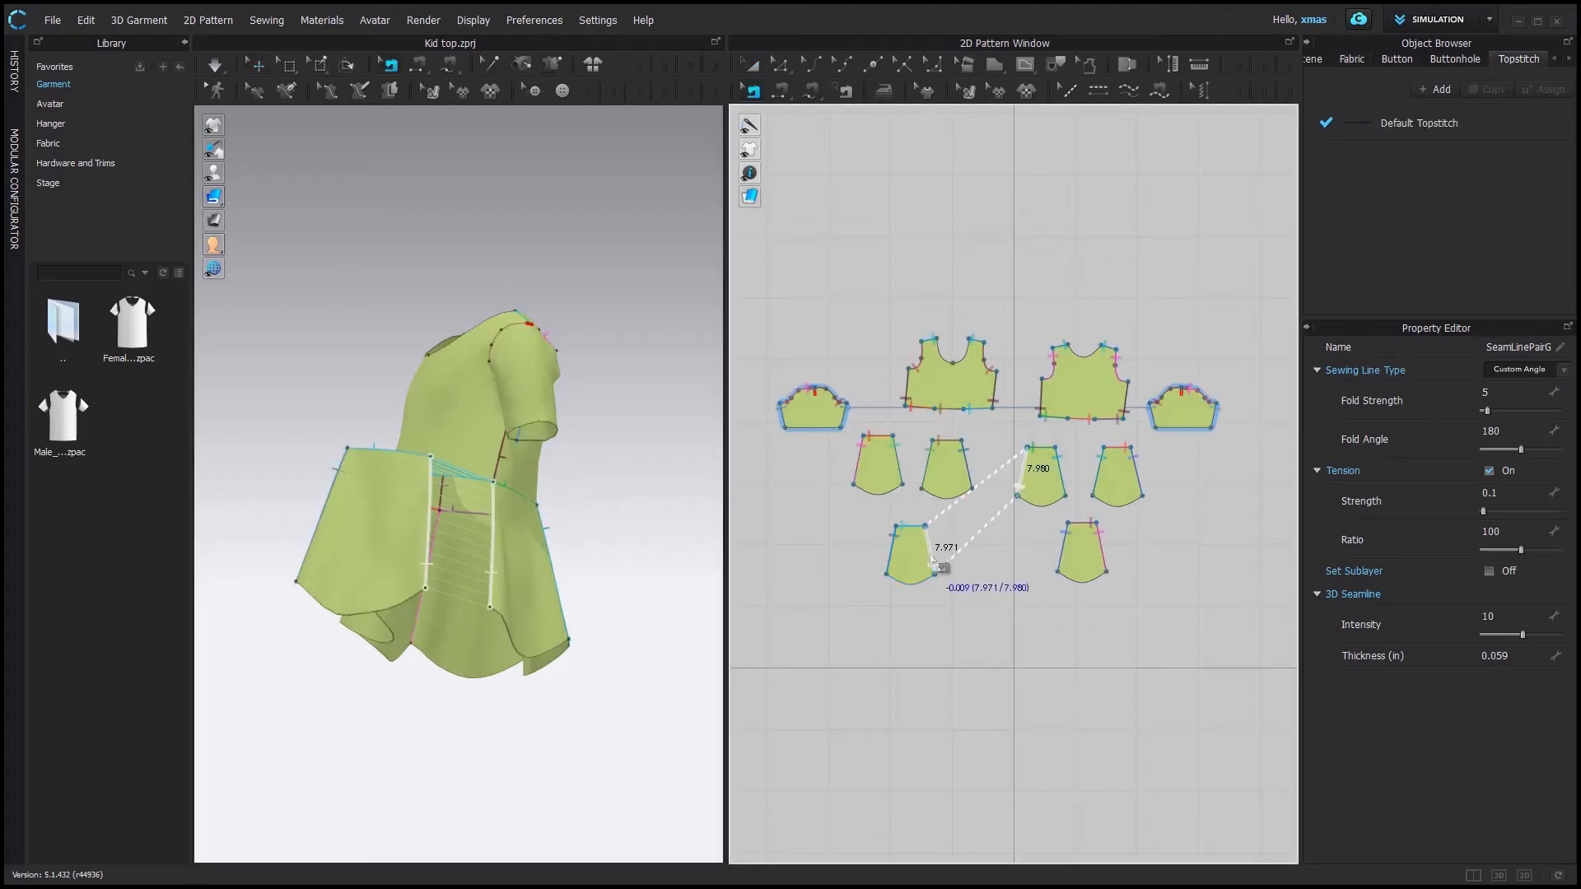
Reactivate the sewing between the lower-left and back skirt panels, and test-pull the panel in a simulation that is undone.
right_click(932, 557)
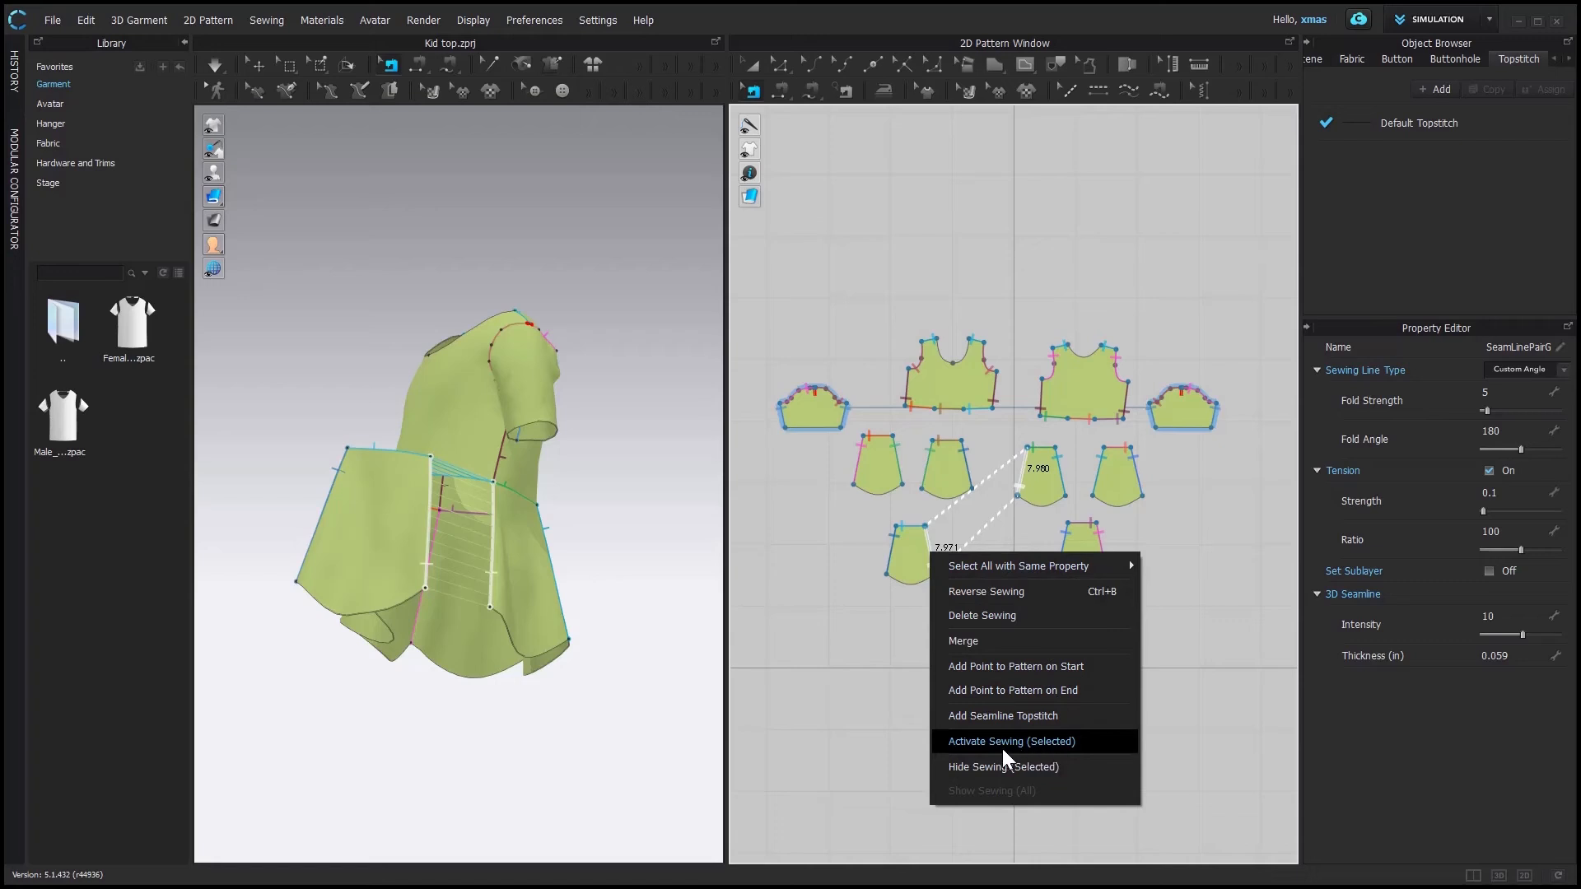
click(1059, 744)
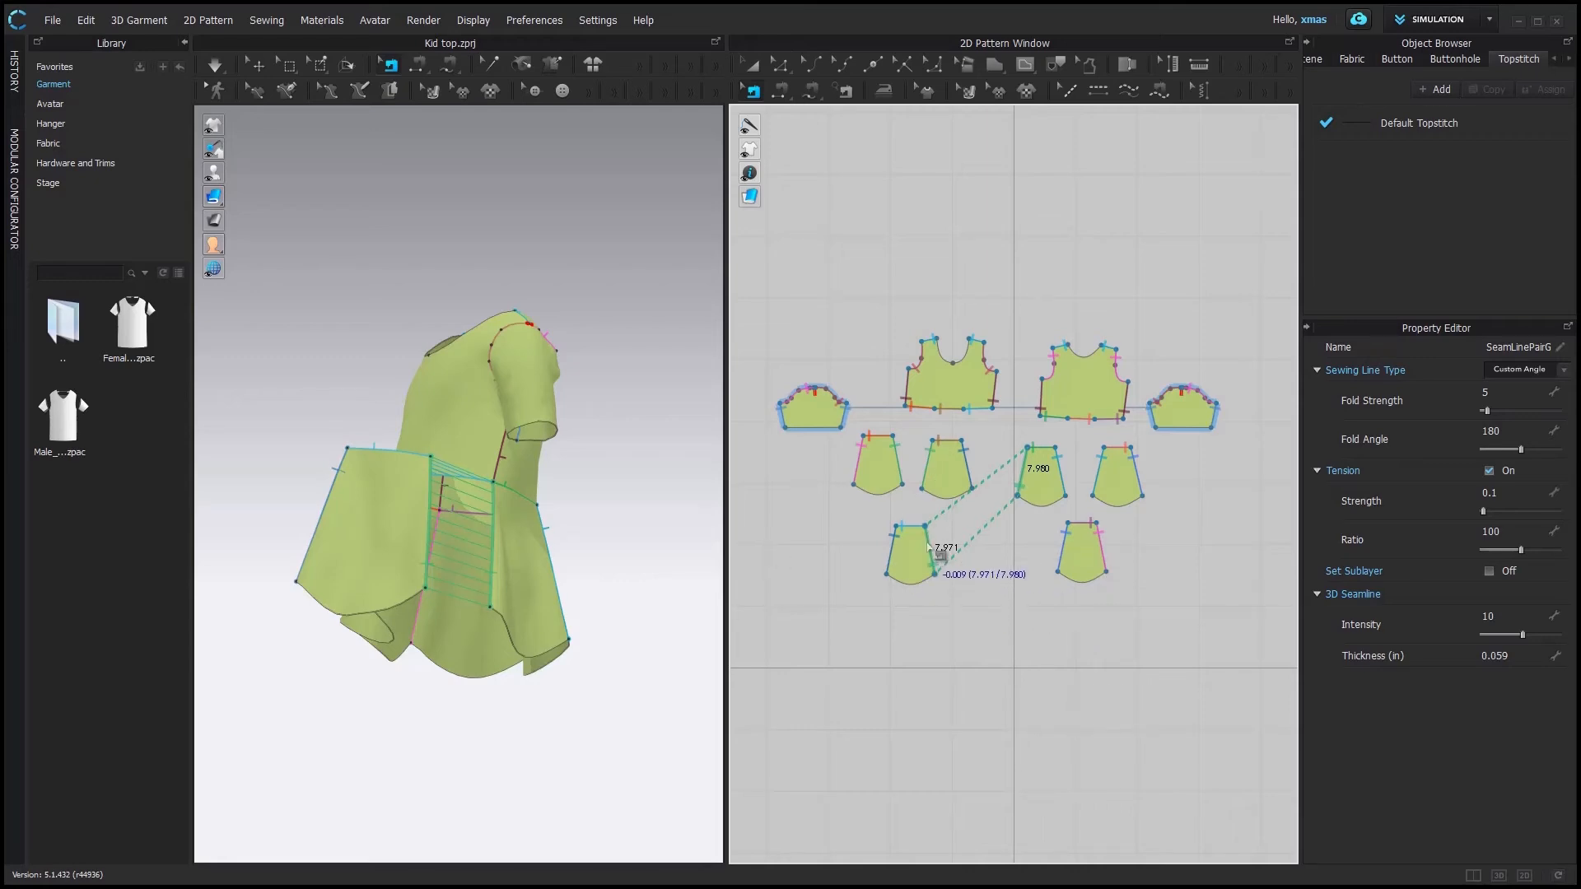
key(space)
click(461, 524)
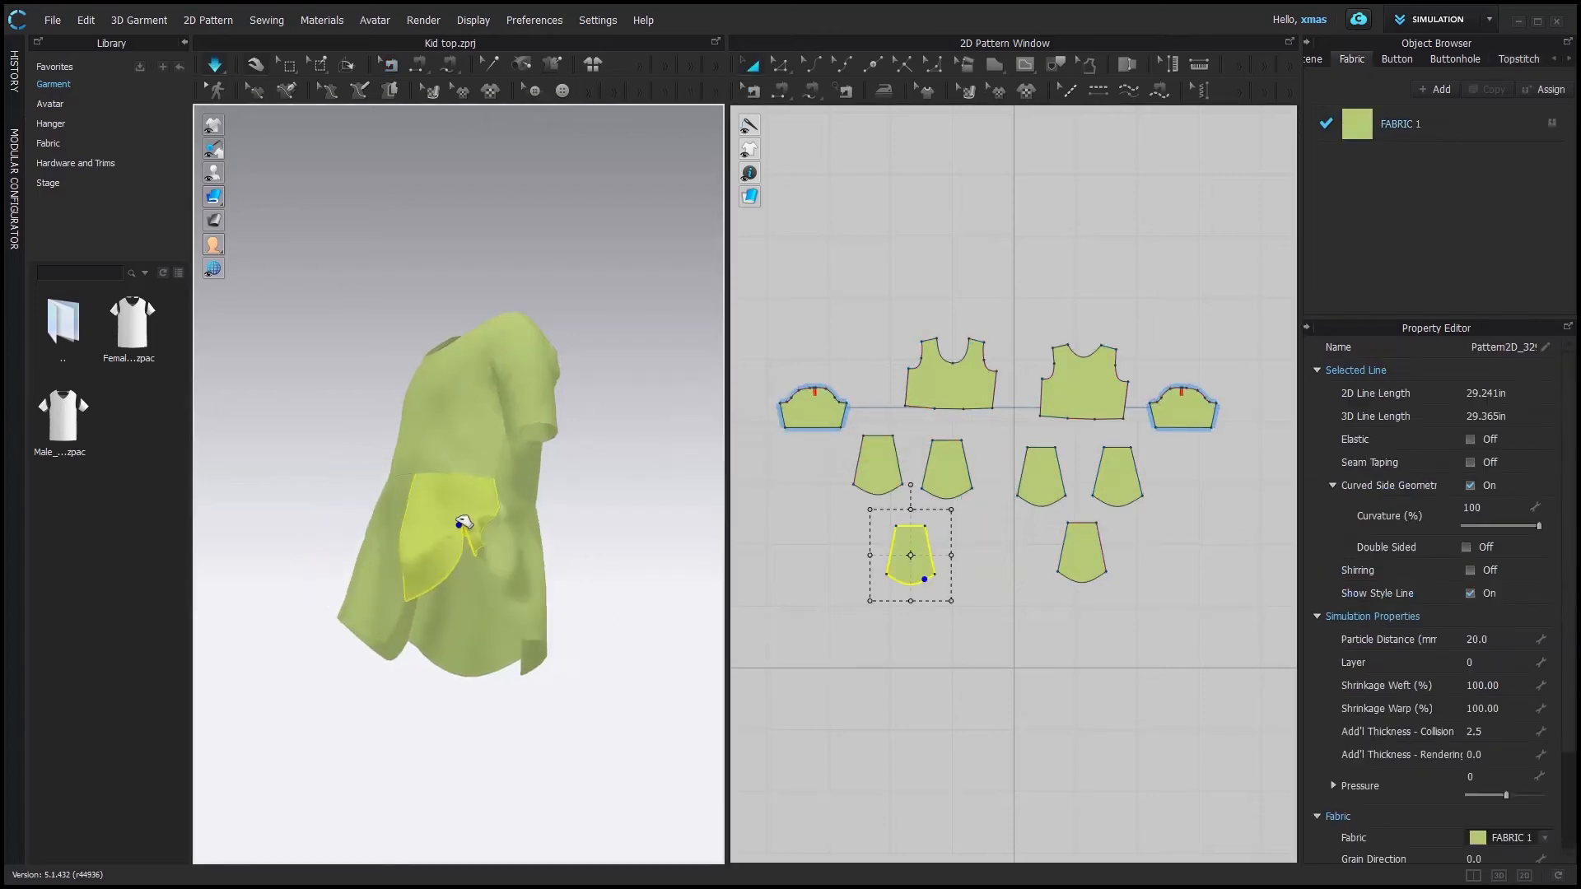
drag(461, 524, 525, 664)
key(ctrl+z)
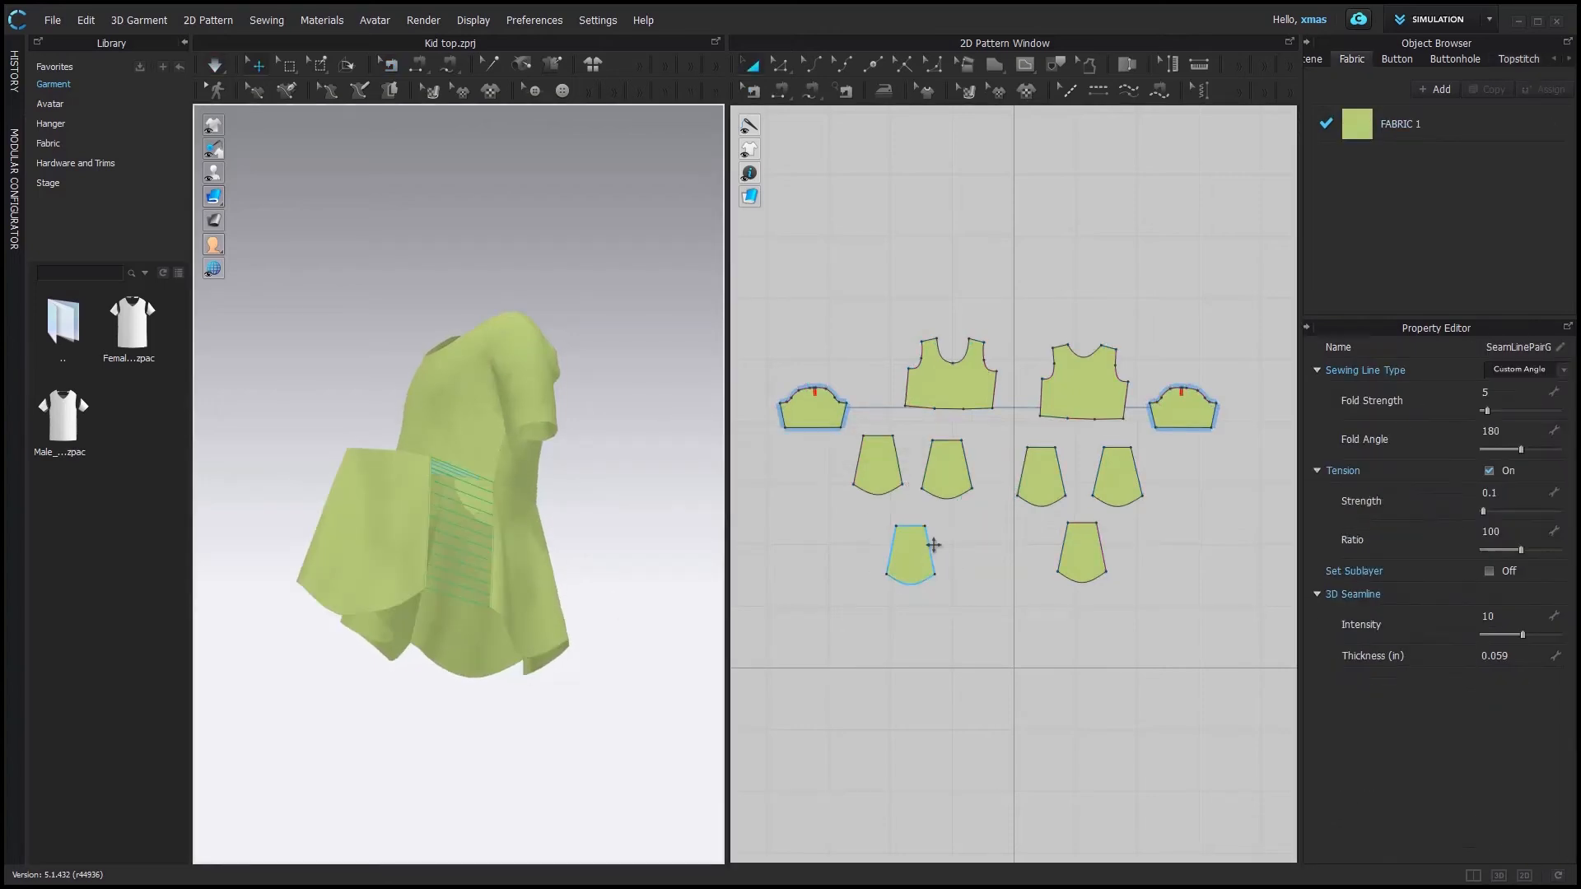
With Edit Sewing, hide the sewing between the lower-left and back skirt panels, and try selecting the hidden seam.
key(b)
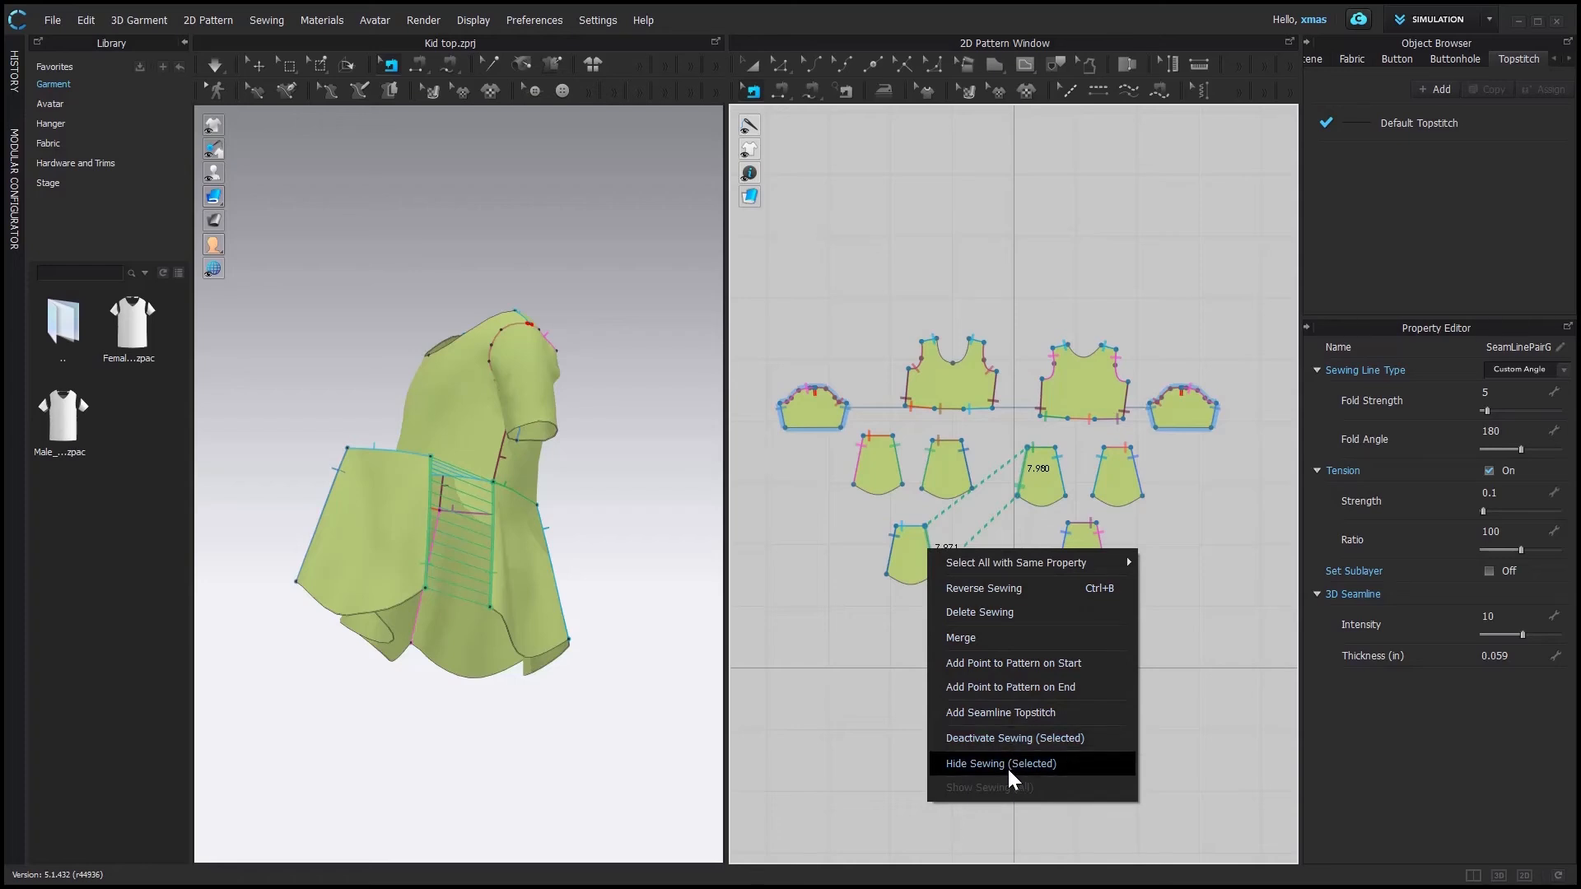
click(1006, 765)
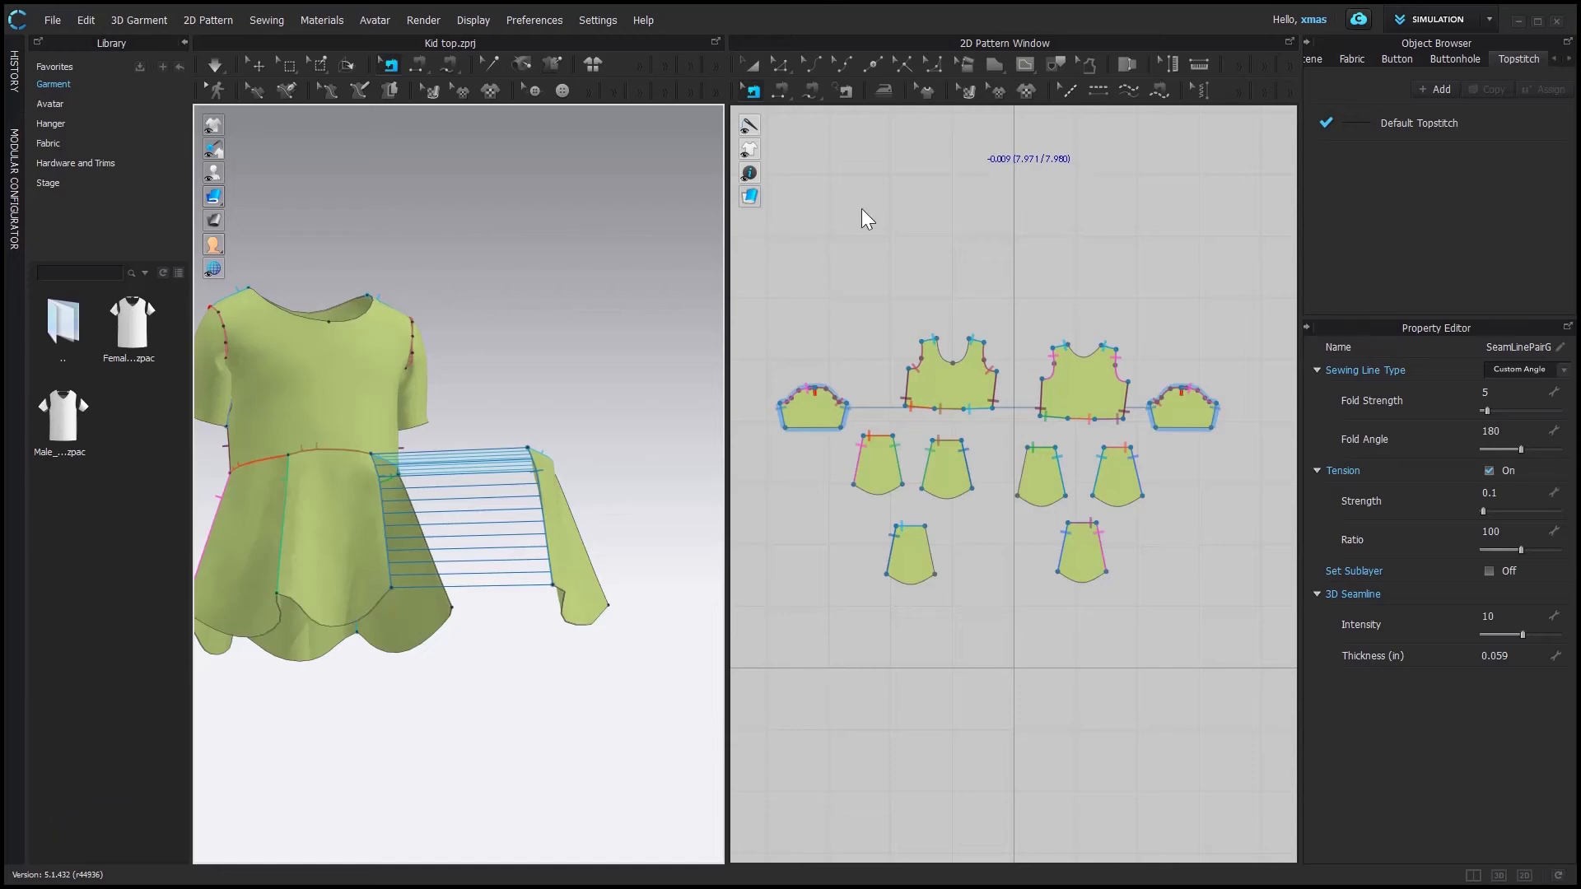
right_drag(616, 524, 324, 565)
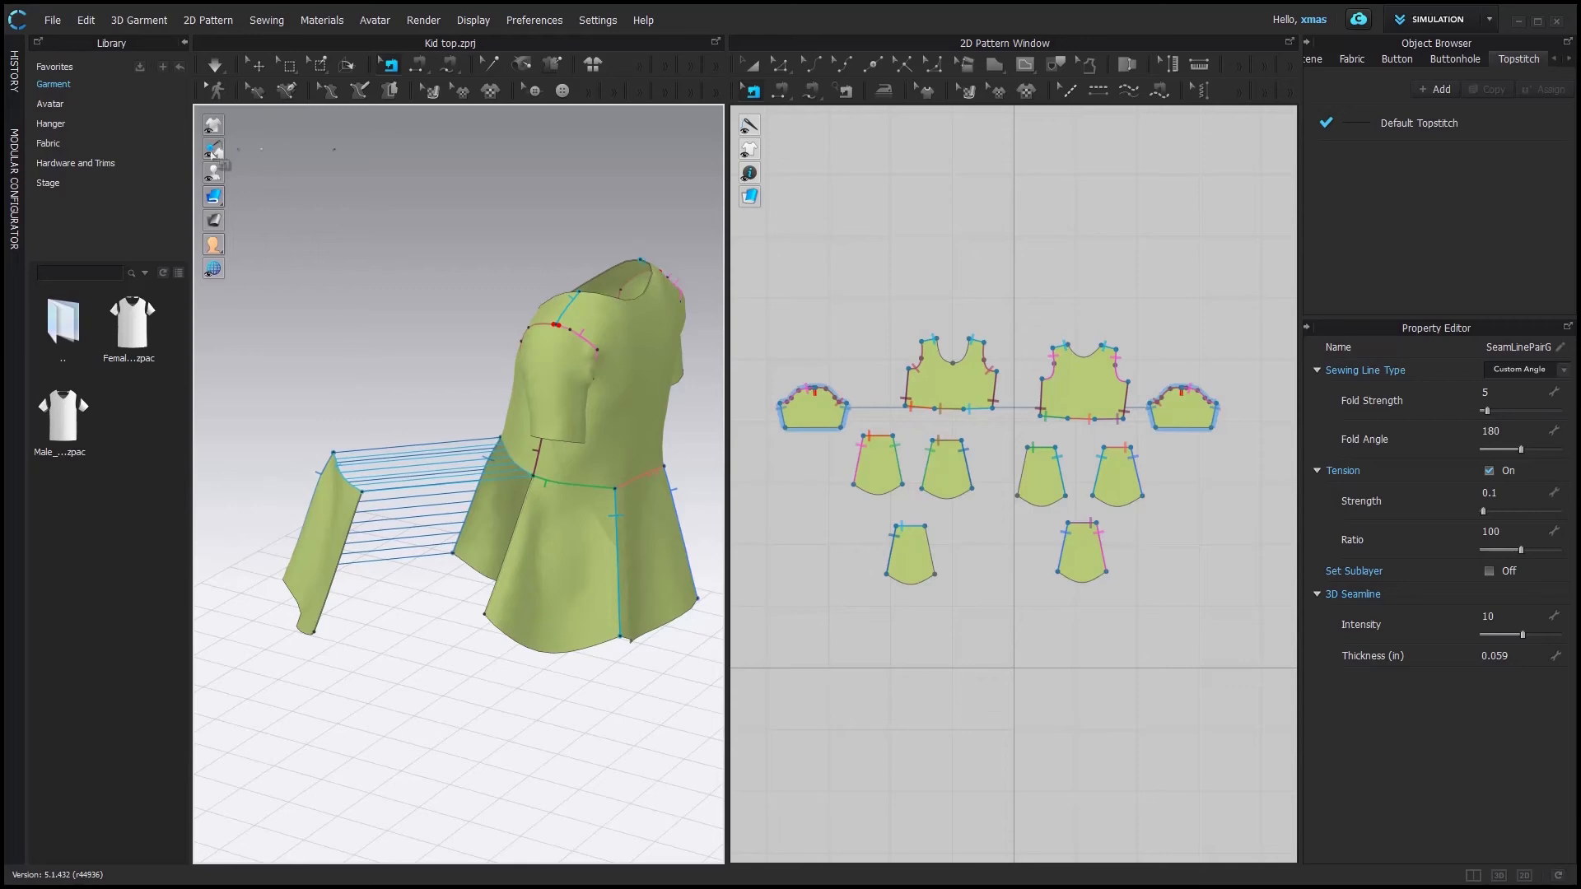
click(931, 552)
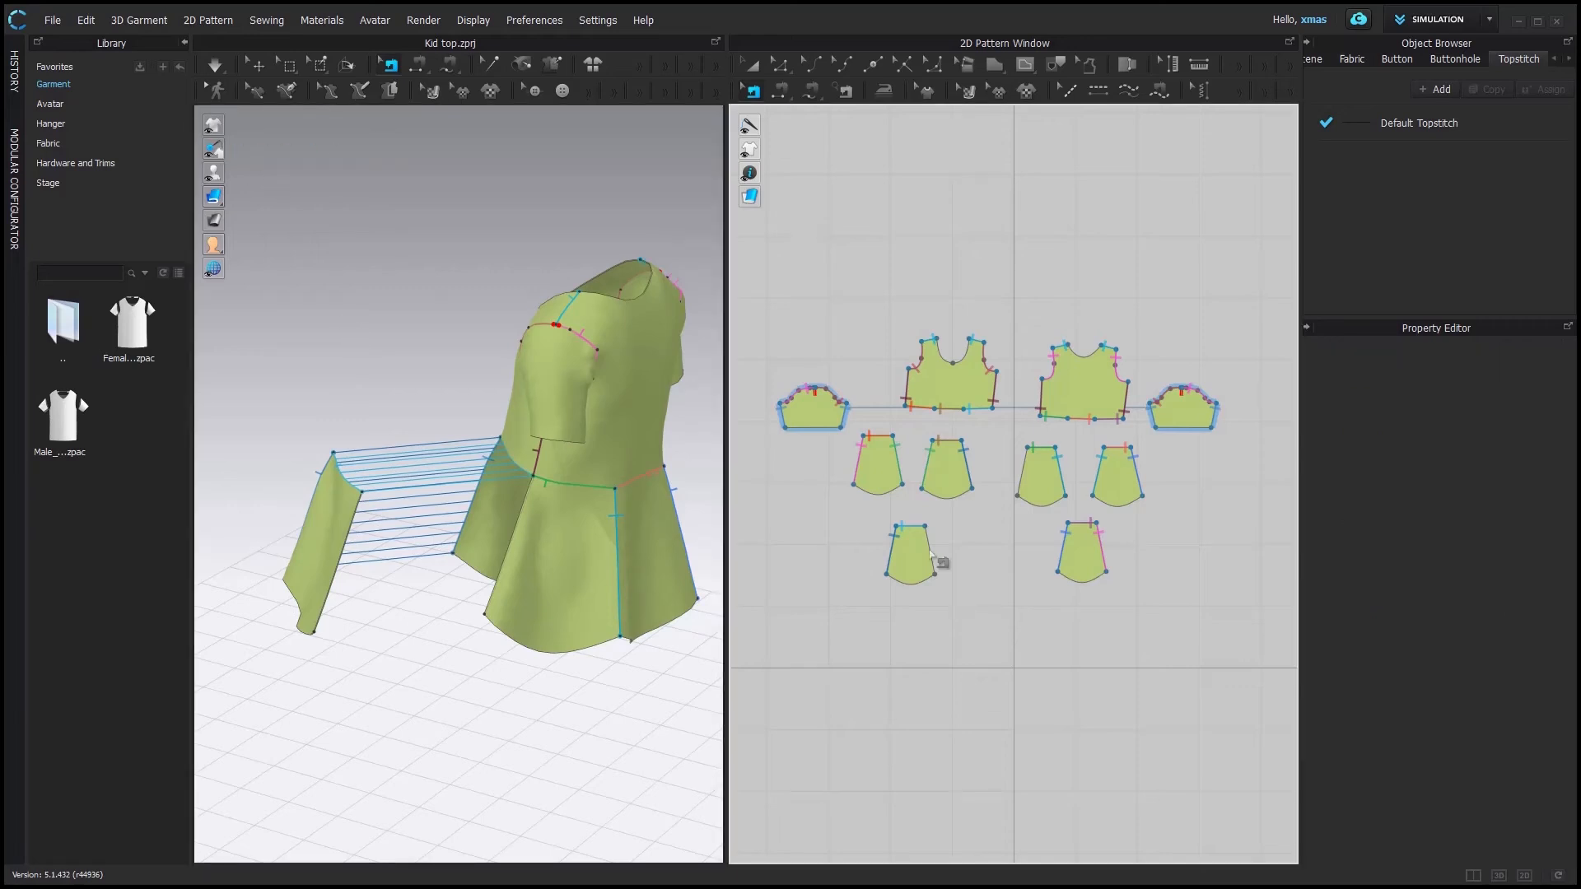
click(931, 554)
Simulate the garment and pull the lower-left skirt panel to check how its hidden seam behaves.
key(space)
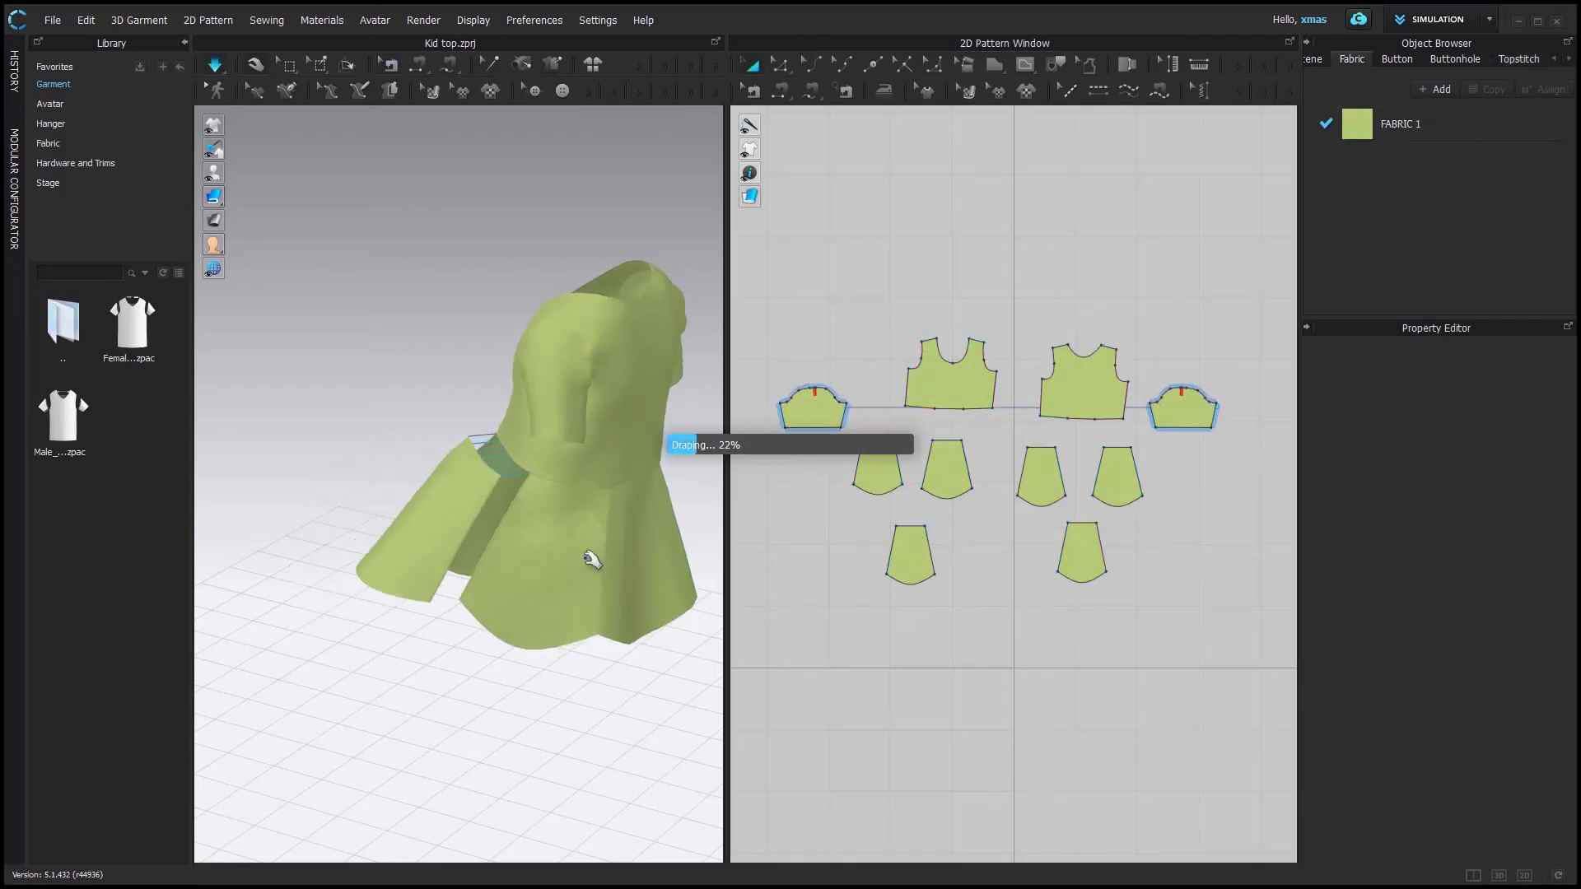
click(457, 577)
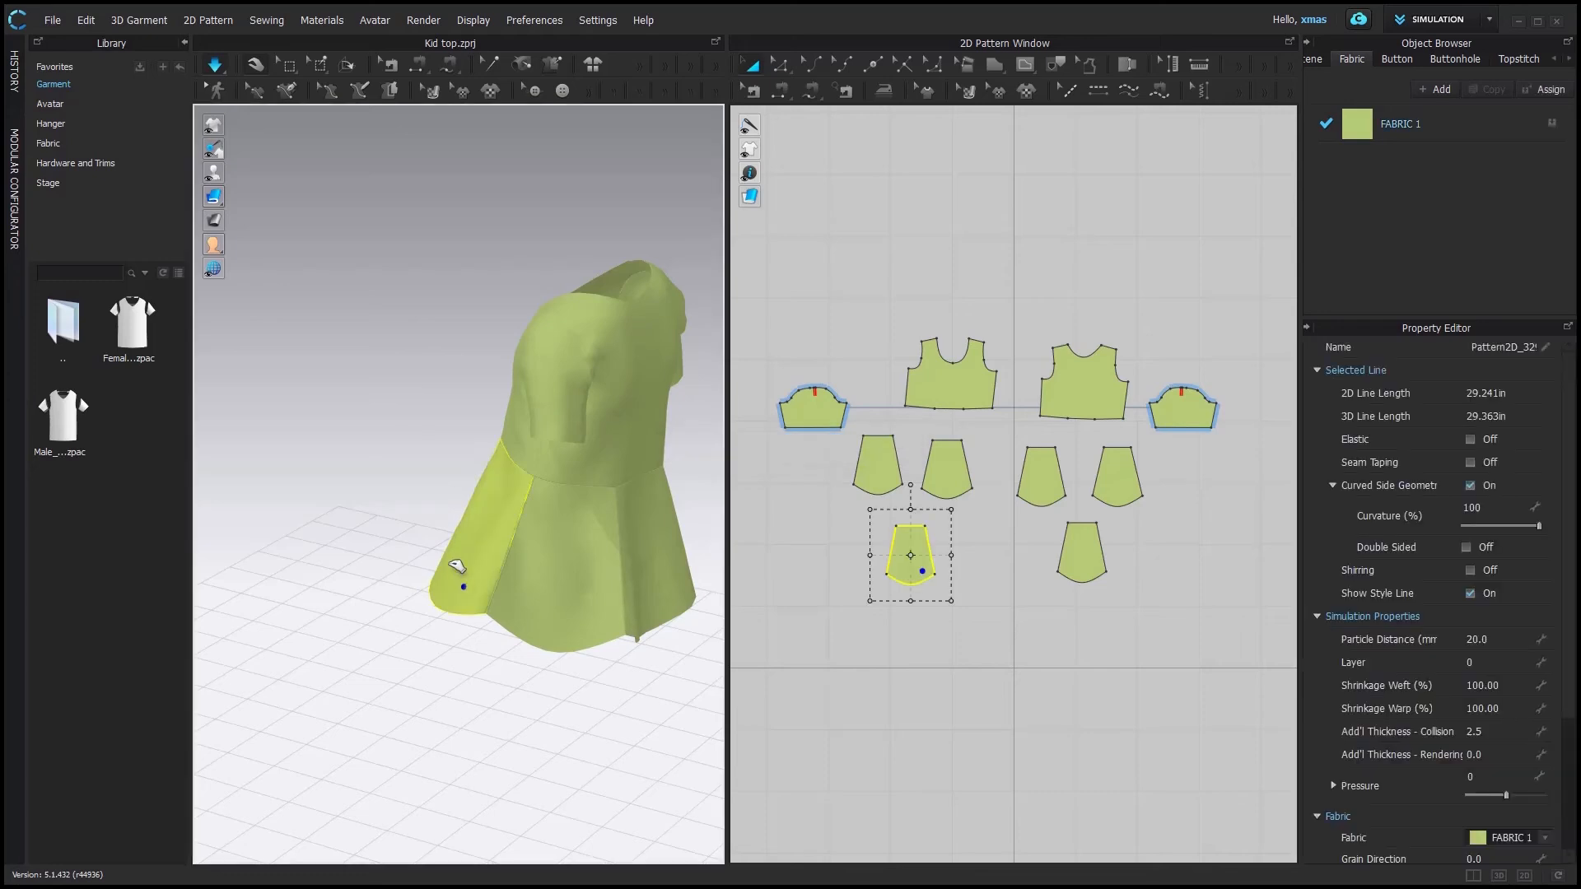
drag(439, 536, 459, 448)
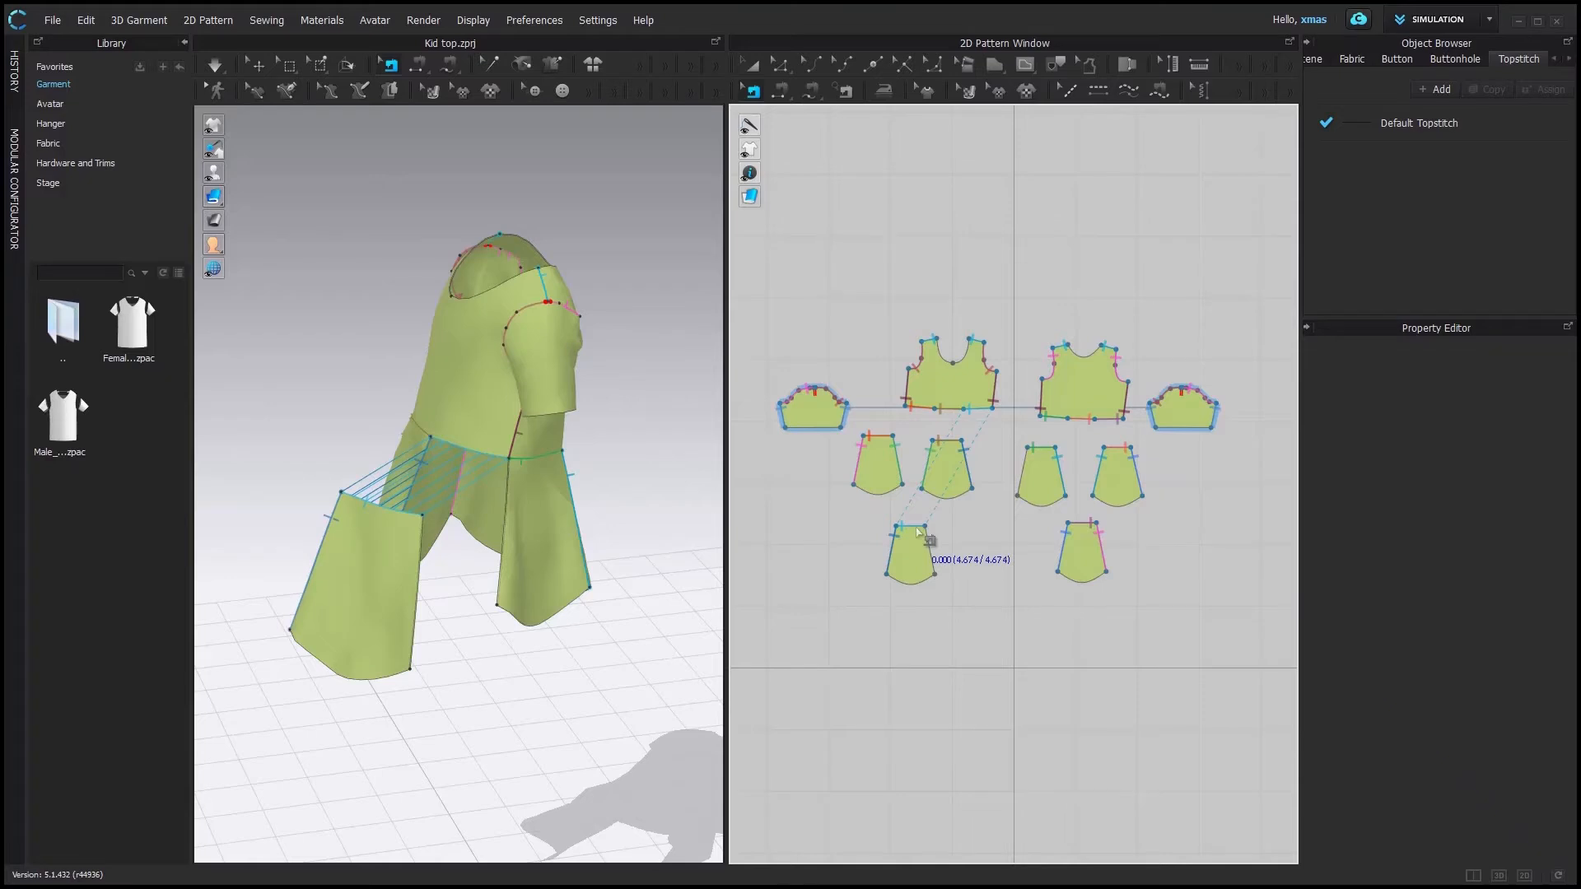
From the options of the lower-left skirt panel's waist seam, show all hidden sewing, and check the panel's side seam.
click(920, 534)
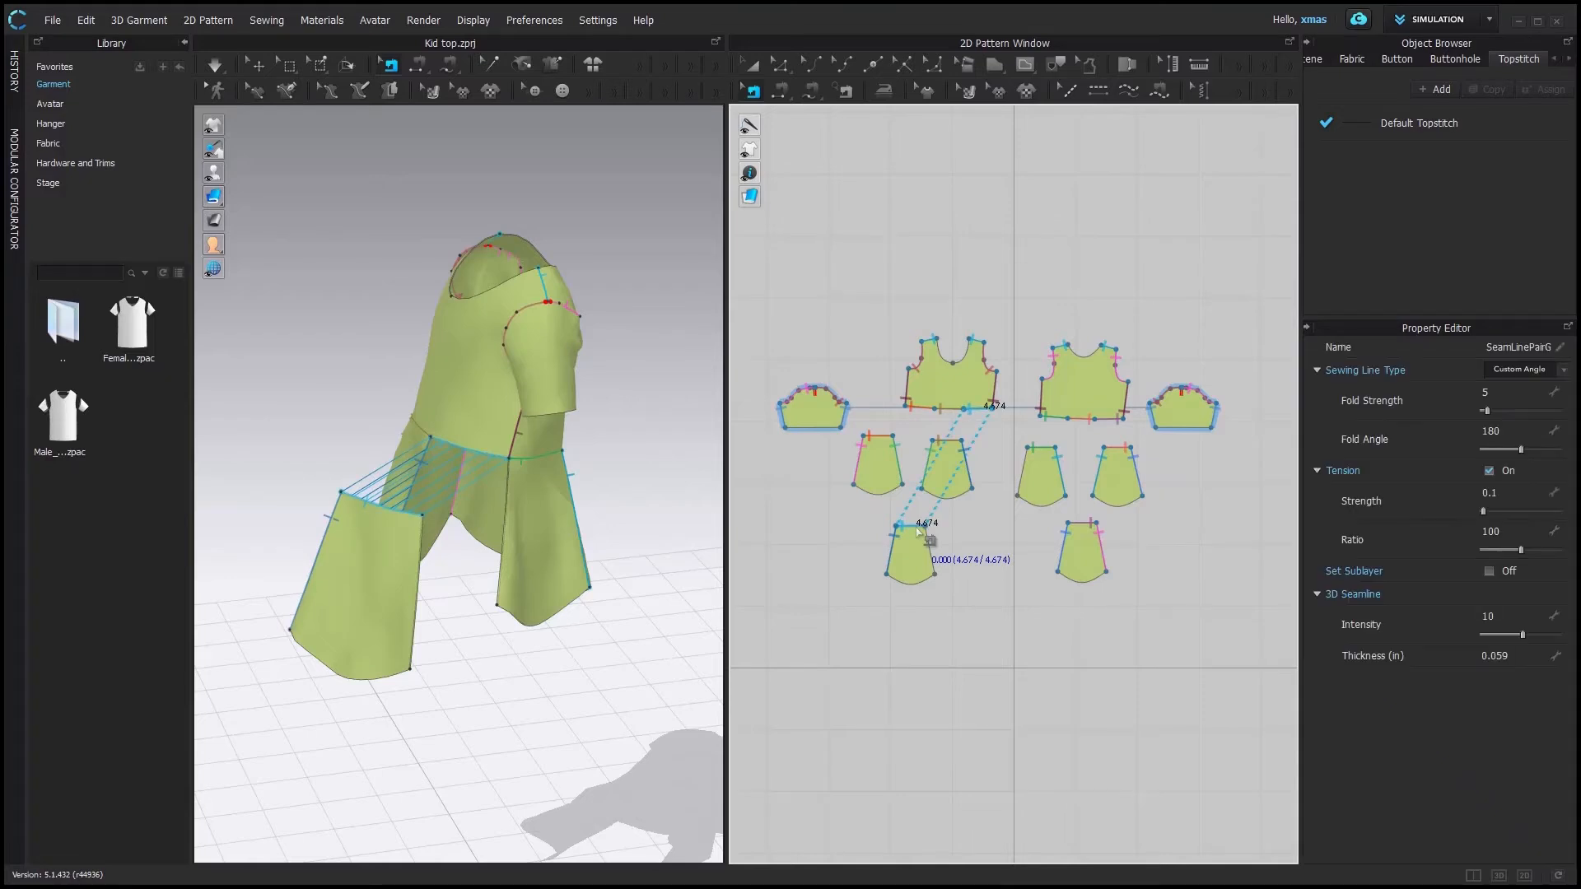
right_click(917, 529)
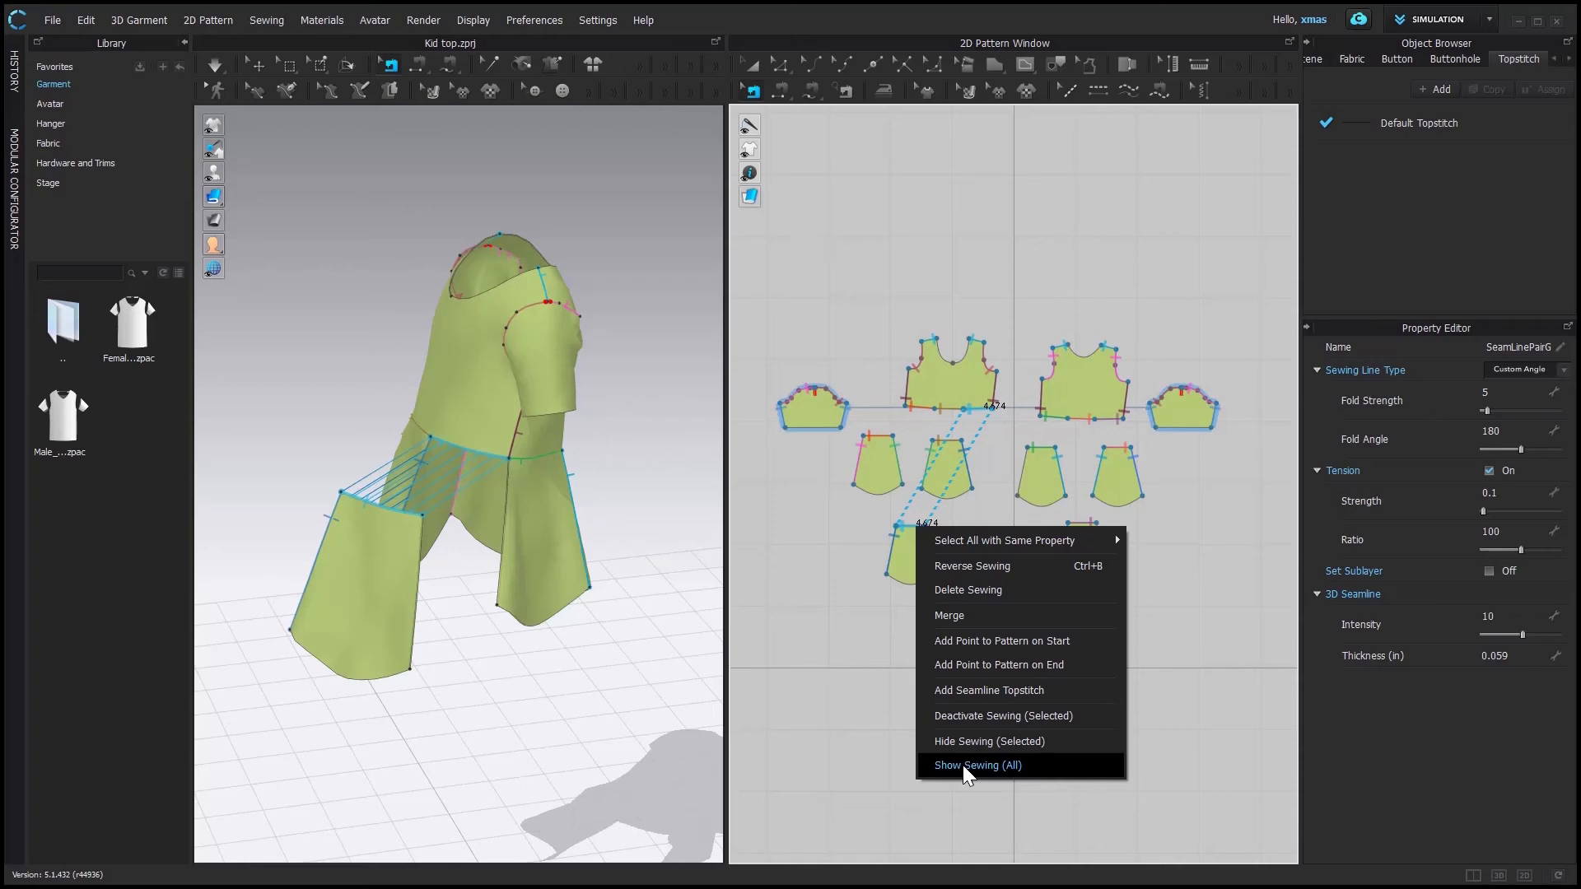
click(963, 767)
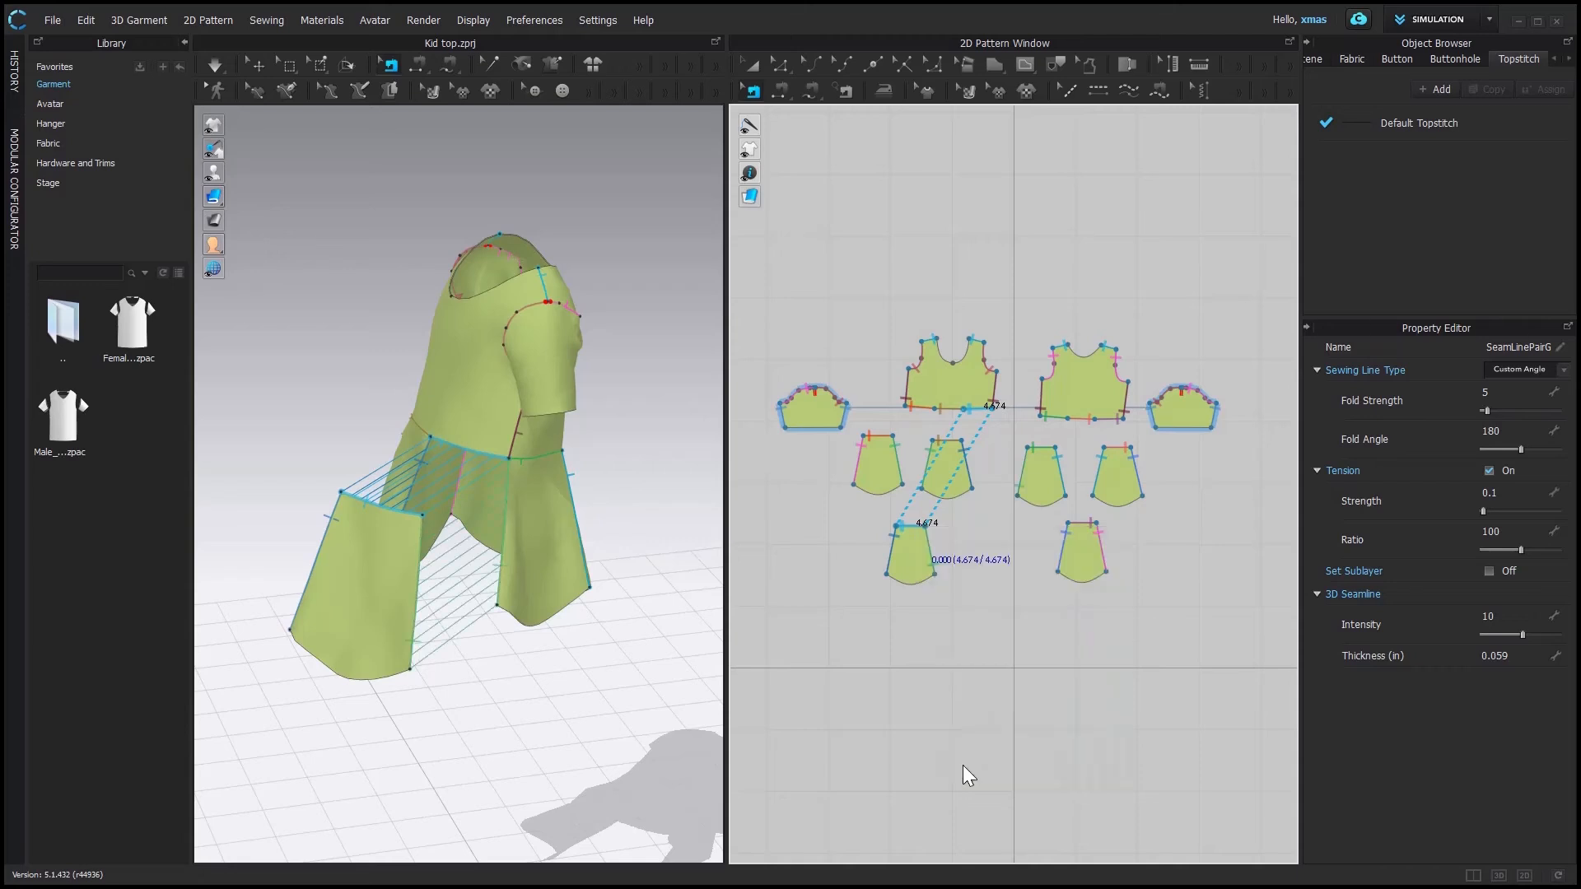
click(933, 550)
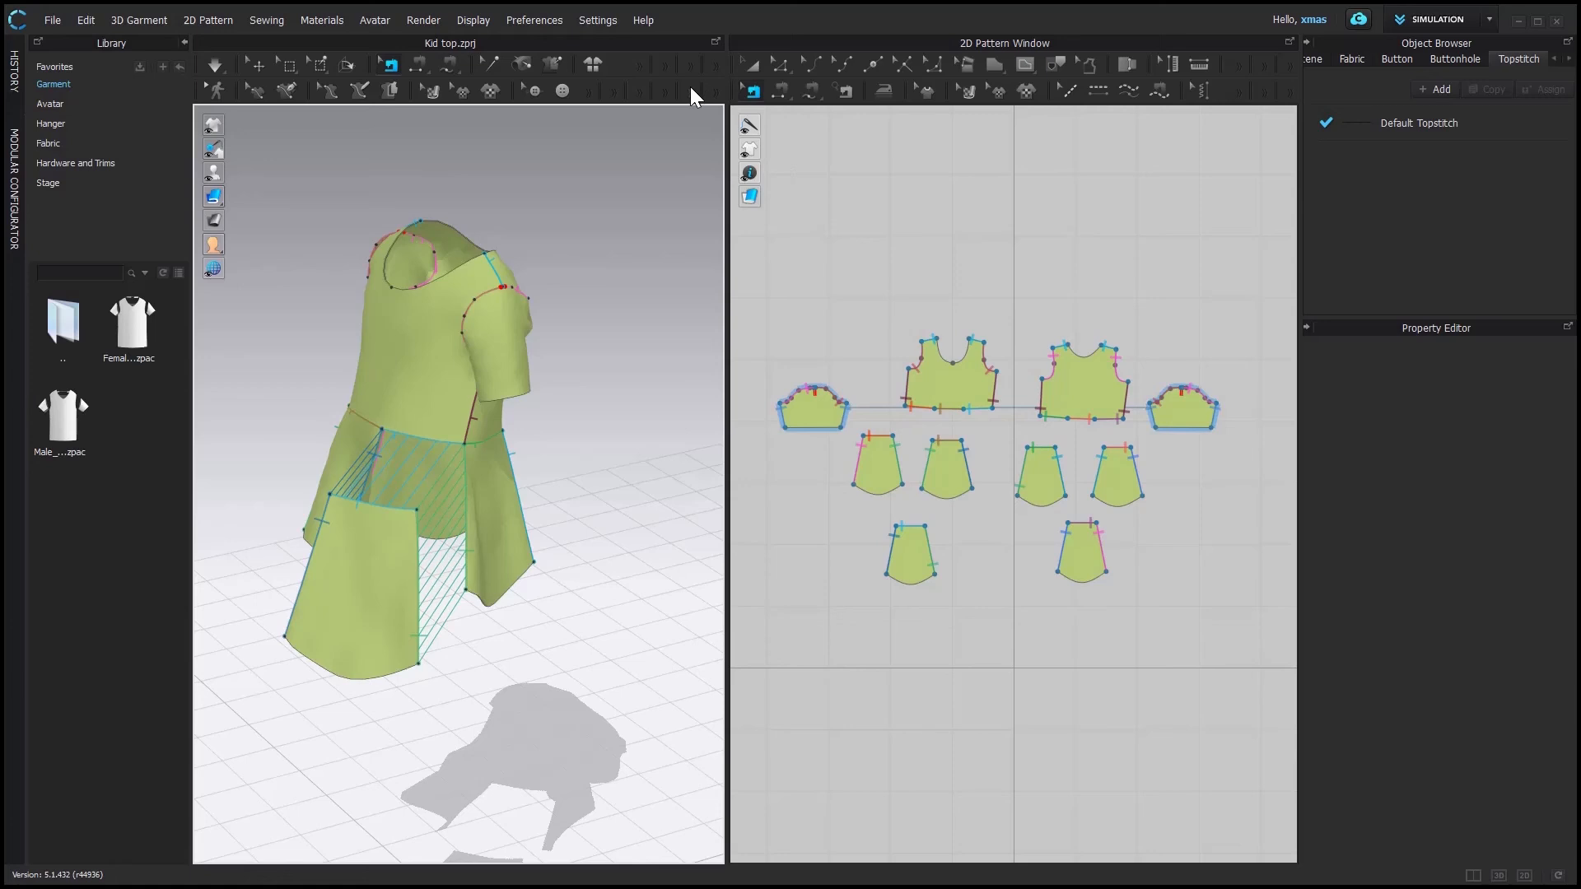
Turn off the display of sewing threads in the 3D garment view and inspect the detached skirt panel.
mouse_move(213, 124)
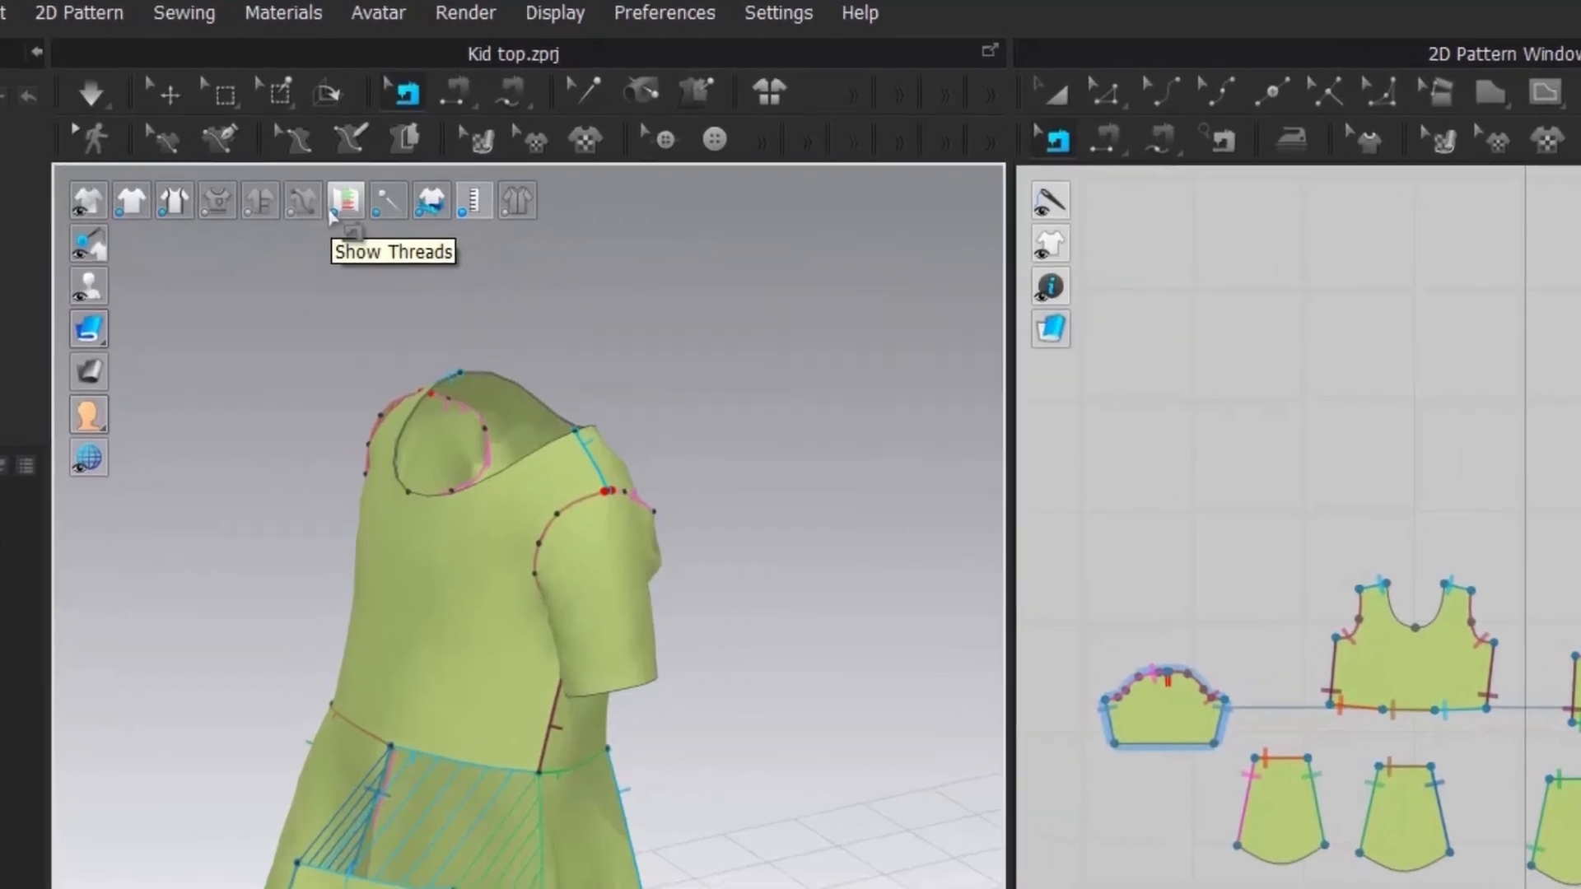
click(345, 201)
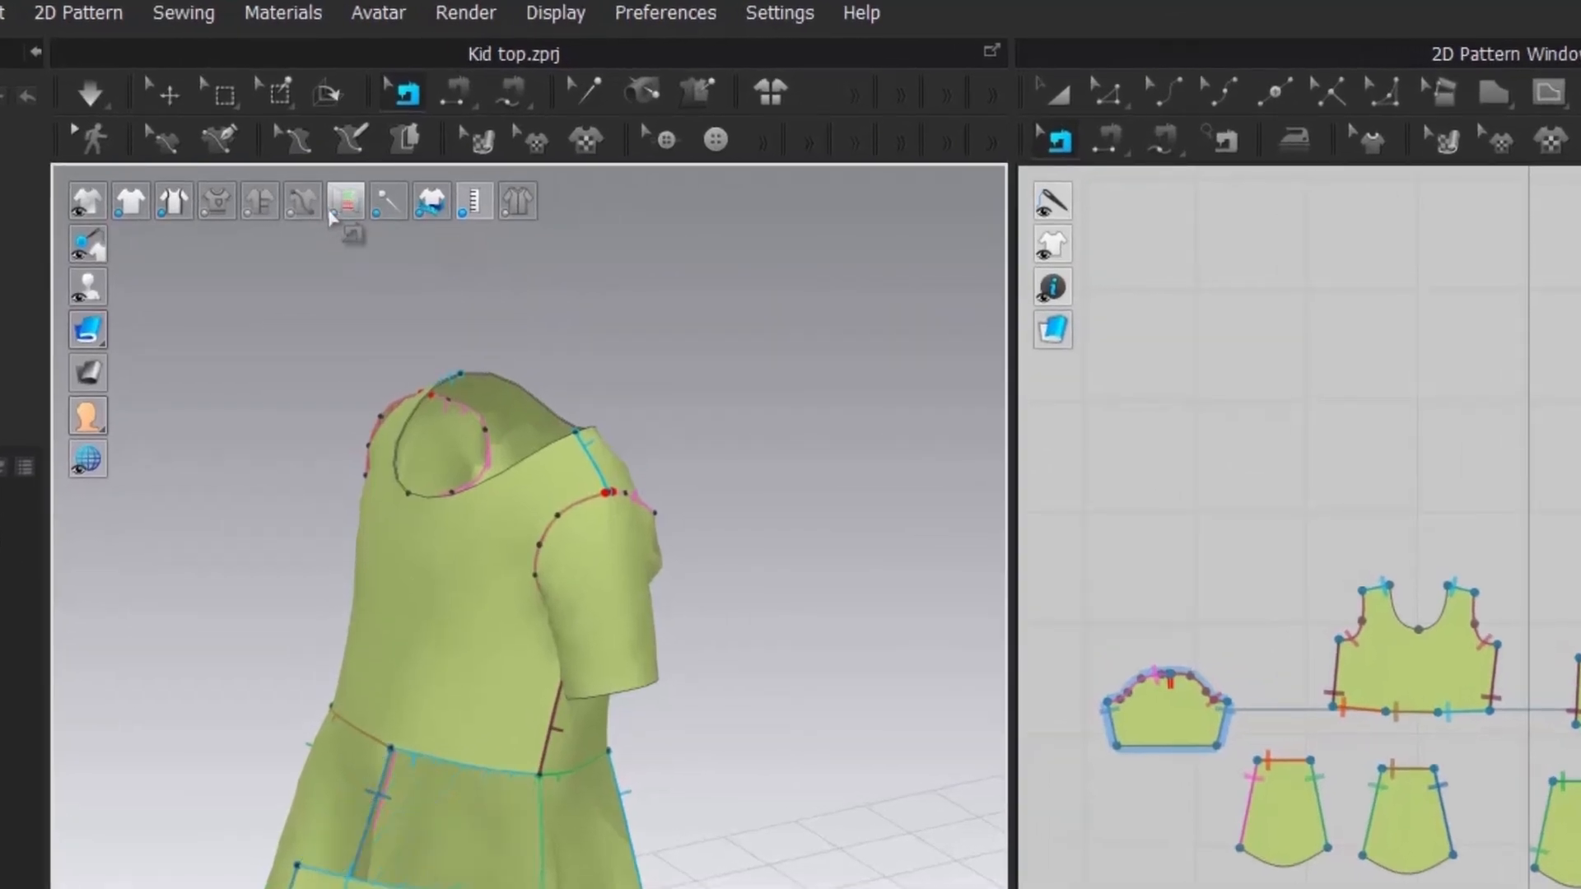
mouse_move(658, 836)
right_down()
mouse_move(462, 832)
mouse_move(638, 841)
right_up()
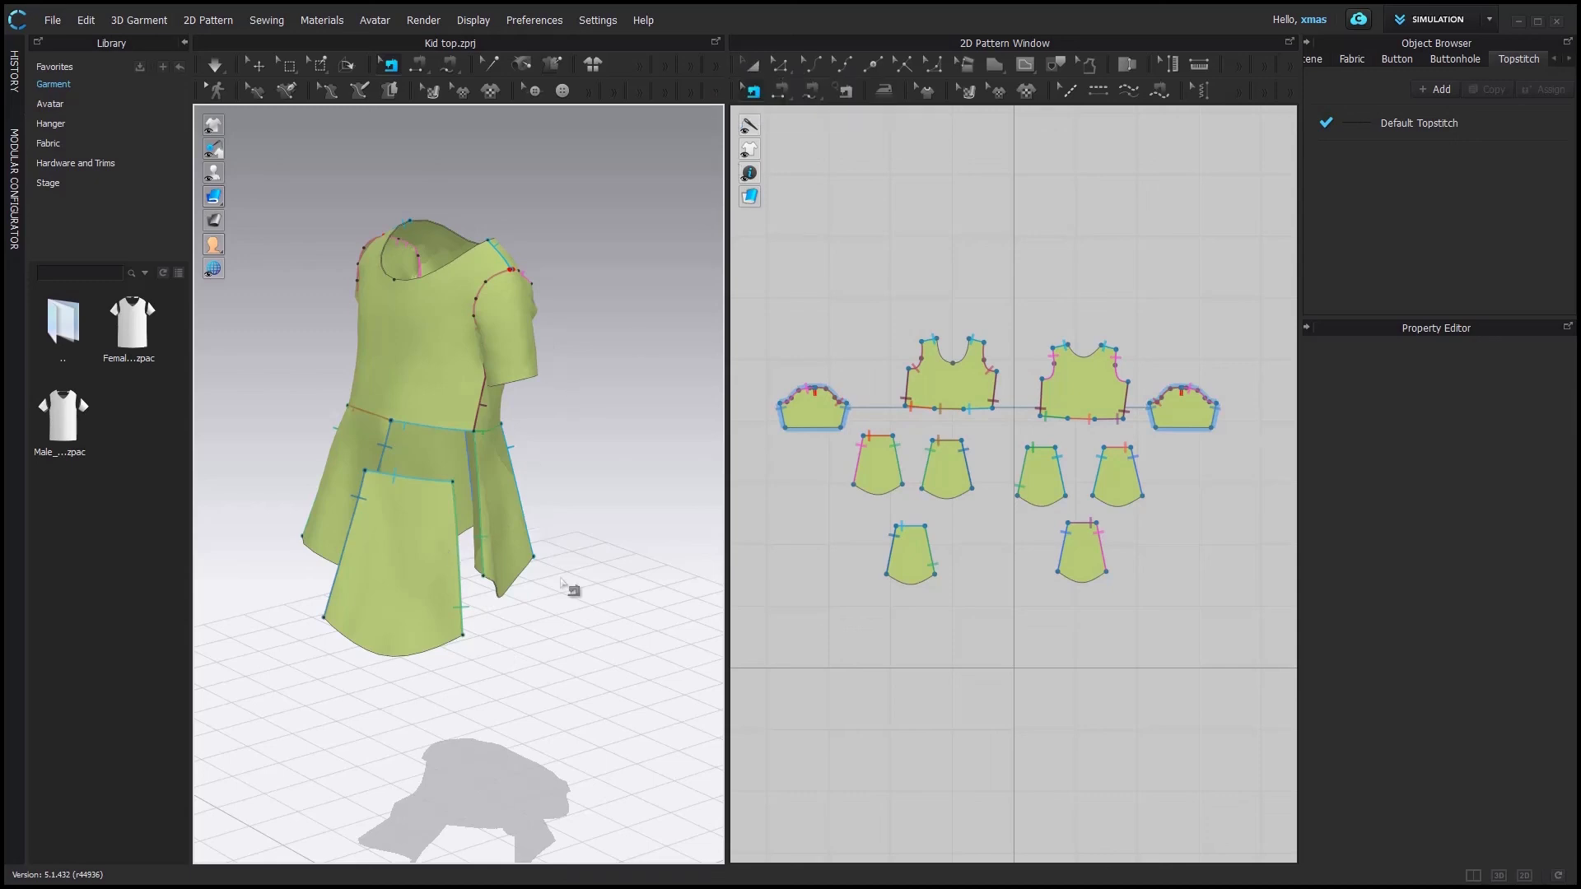
right_drag(598, 693, 413, 585)
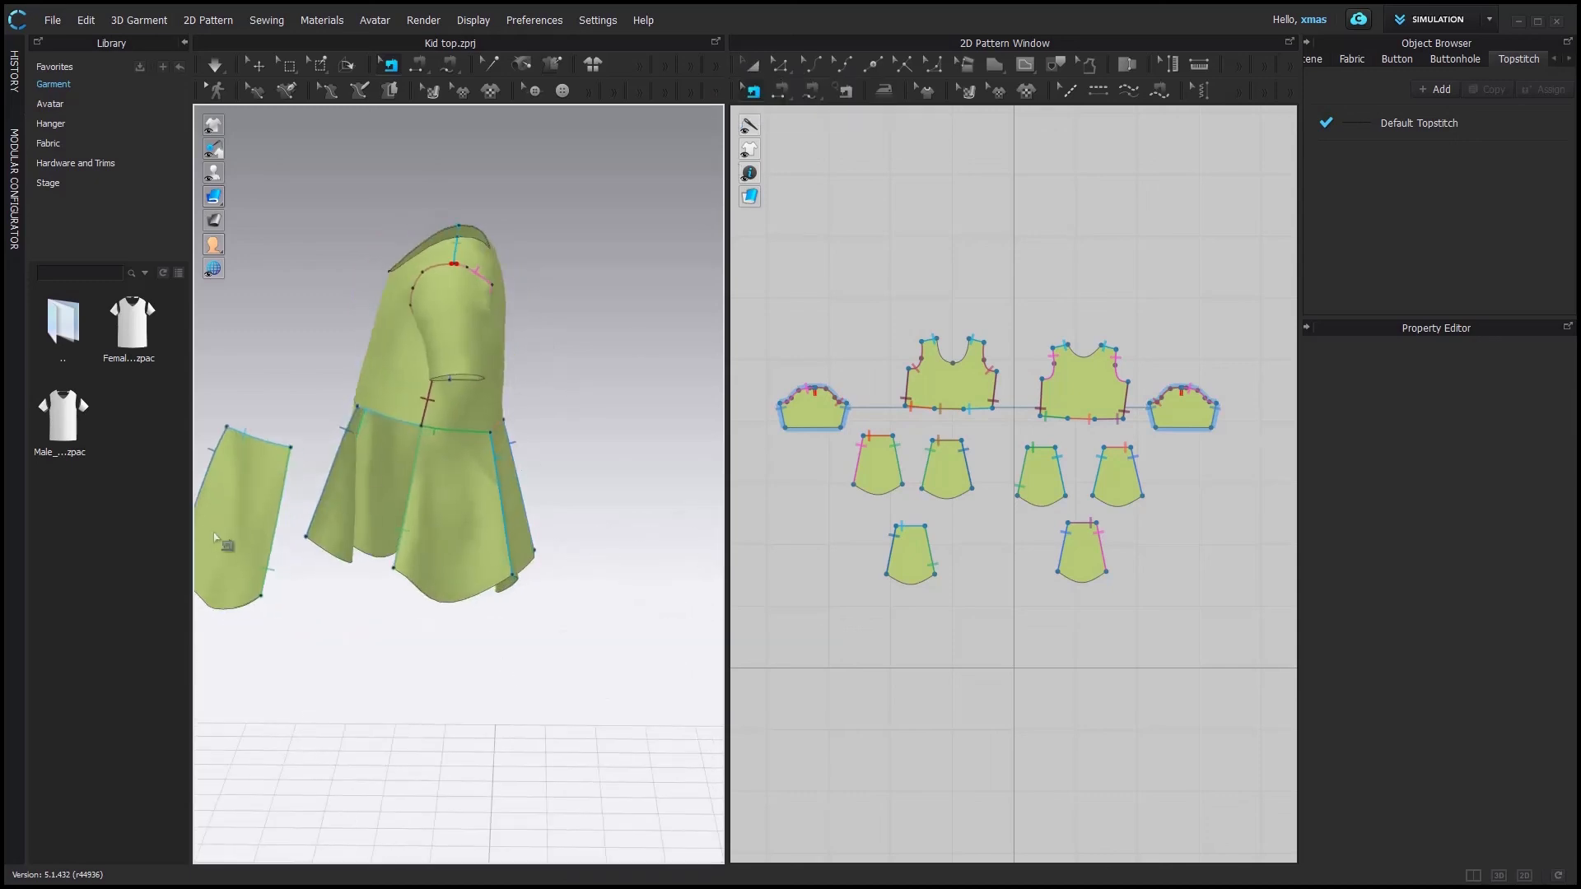
Switch to the pattern transform tool, turn the sewing threads display back on, and simulate the garment.
click(758, 66)
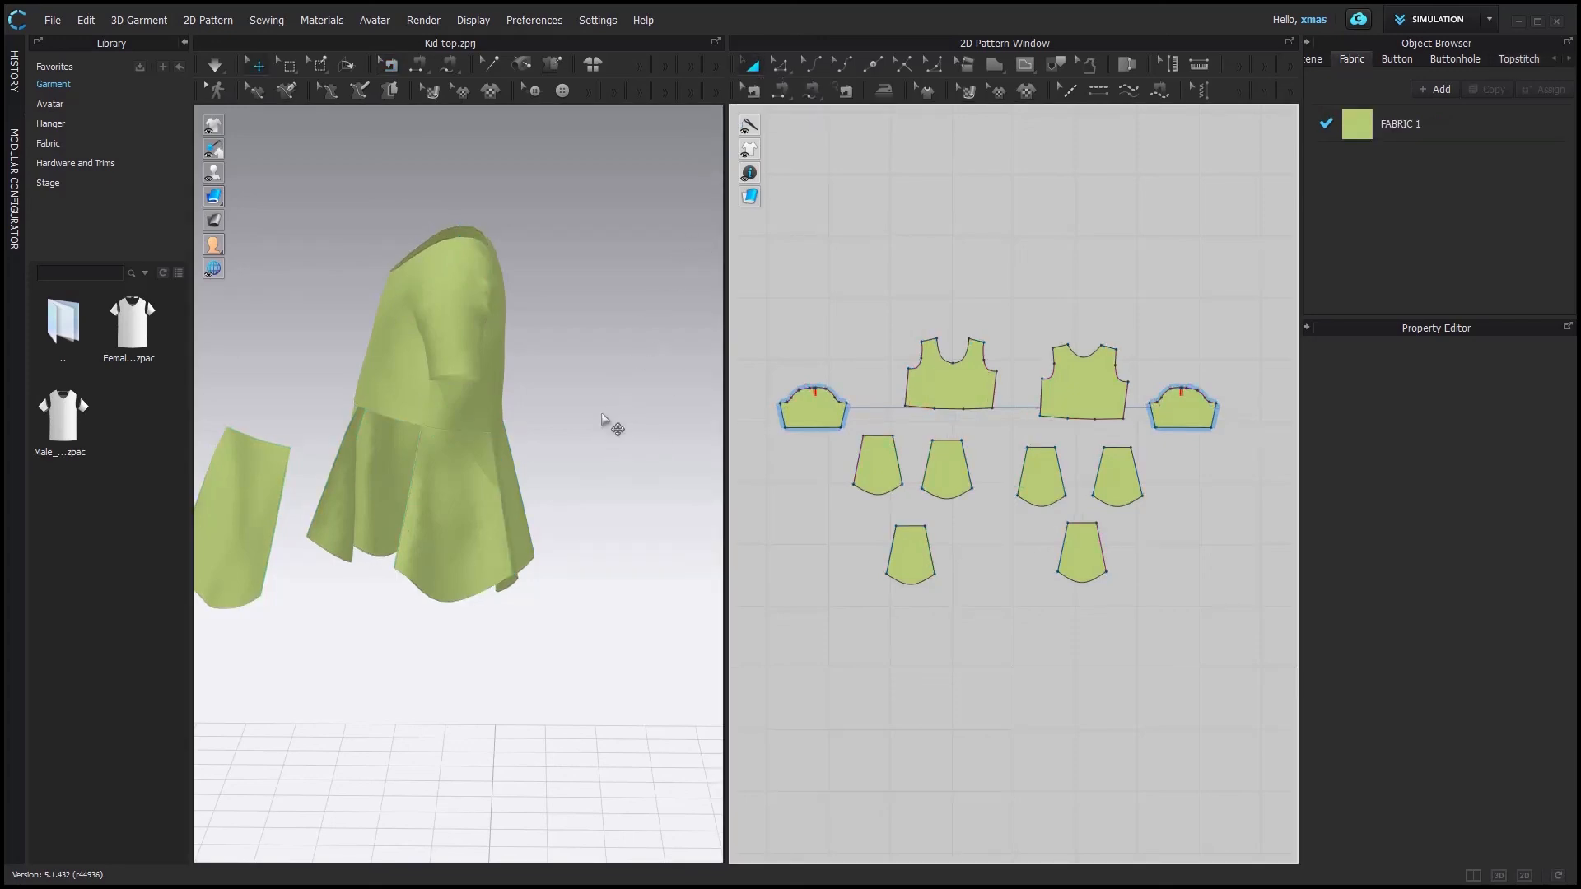
right_drag(610, 426, 704, 455)
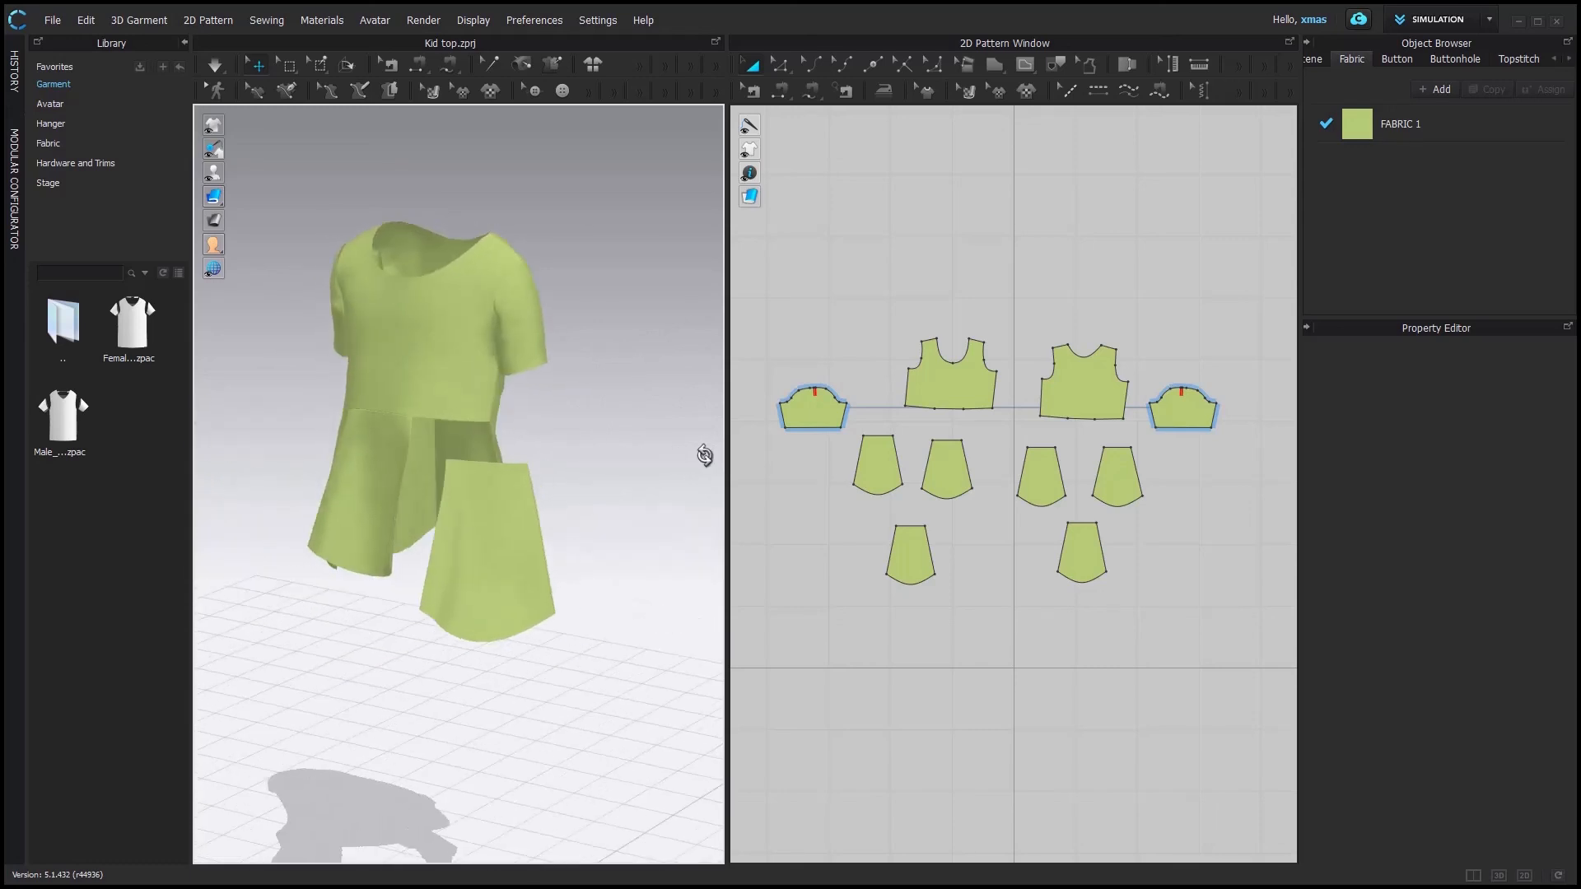
mouse_move(224, 130)
click(359, 126)
mouse_move(593, 504)
right_down()
mouse_move(324, 459)
mouse_move(606, 530)
mouse_move(614, 511)
right_up()
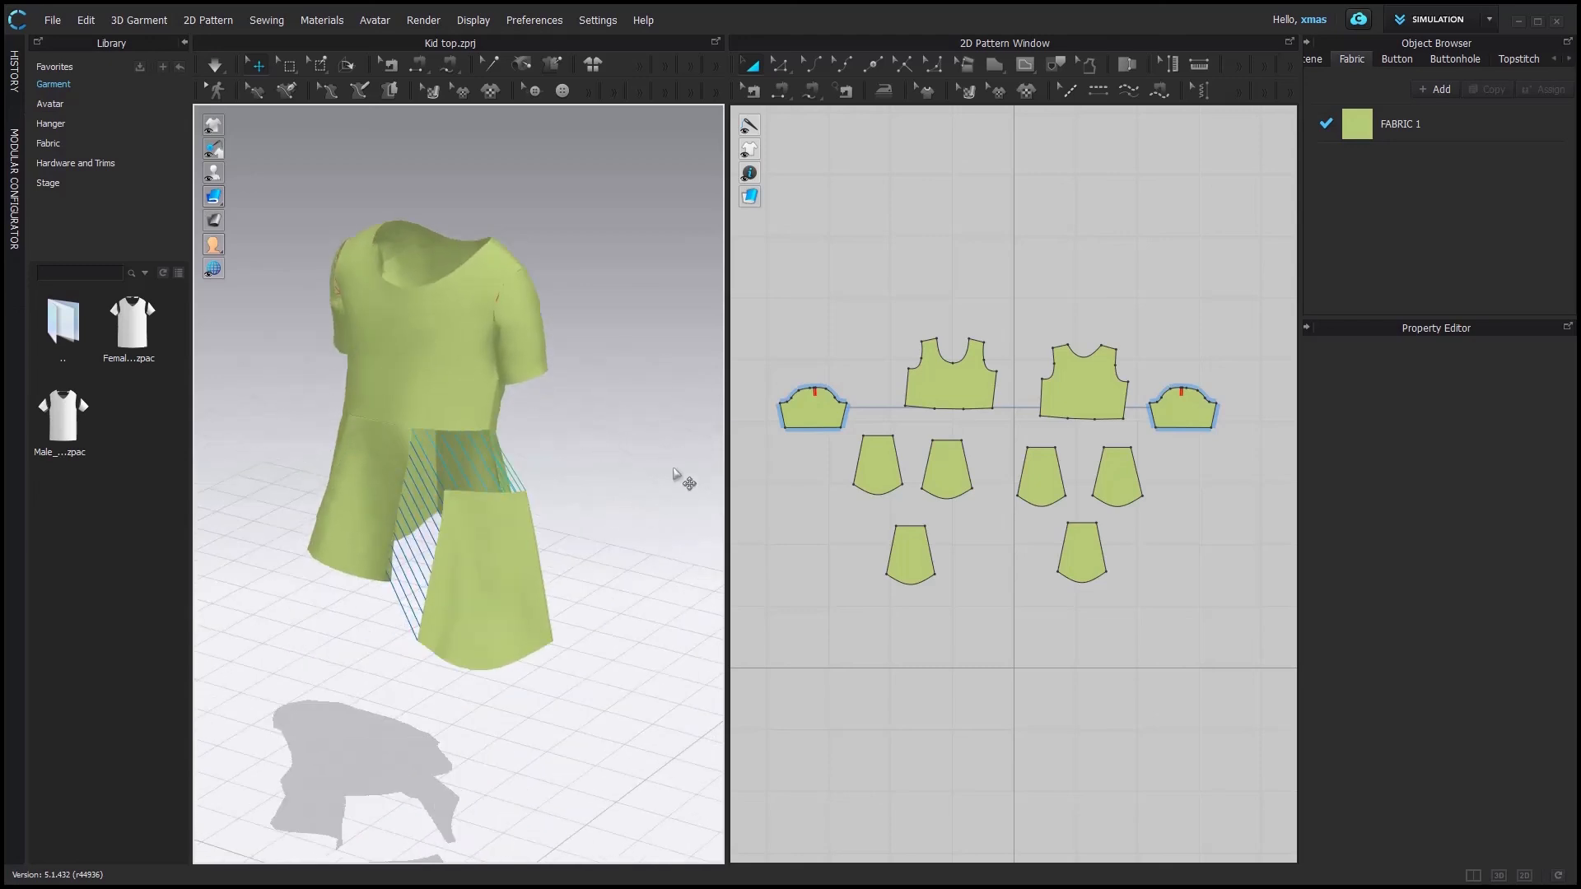
key(space)
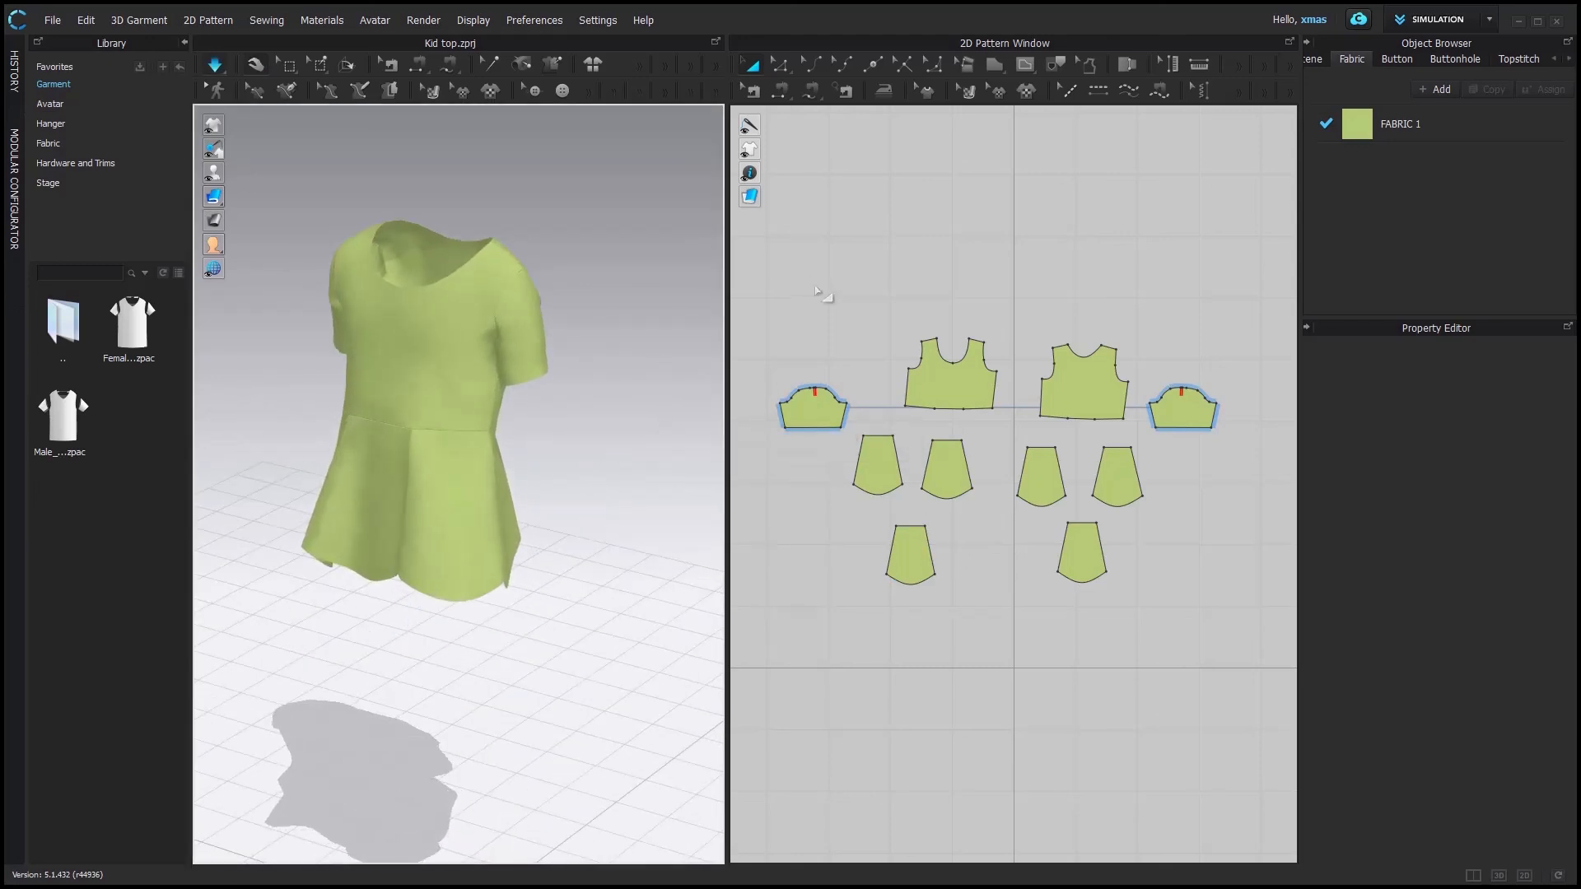
Return to the pattern transform tool and show the avatar wearing the finished top, viewed from the side.
click(753, 91)
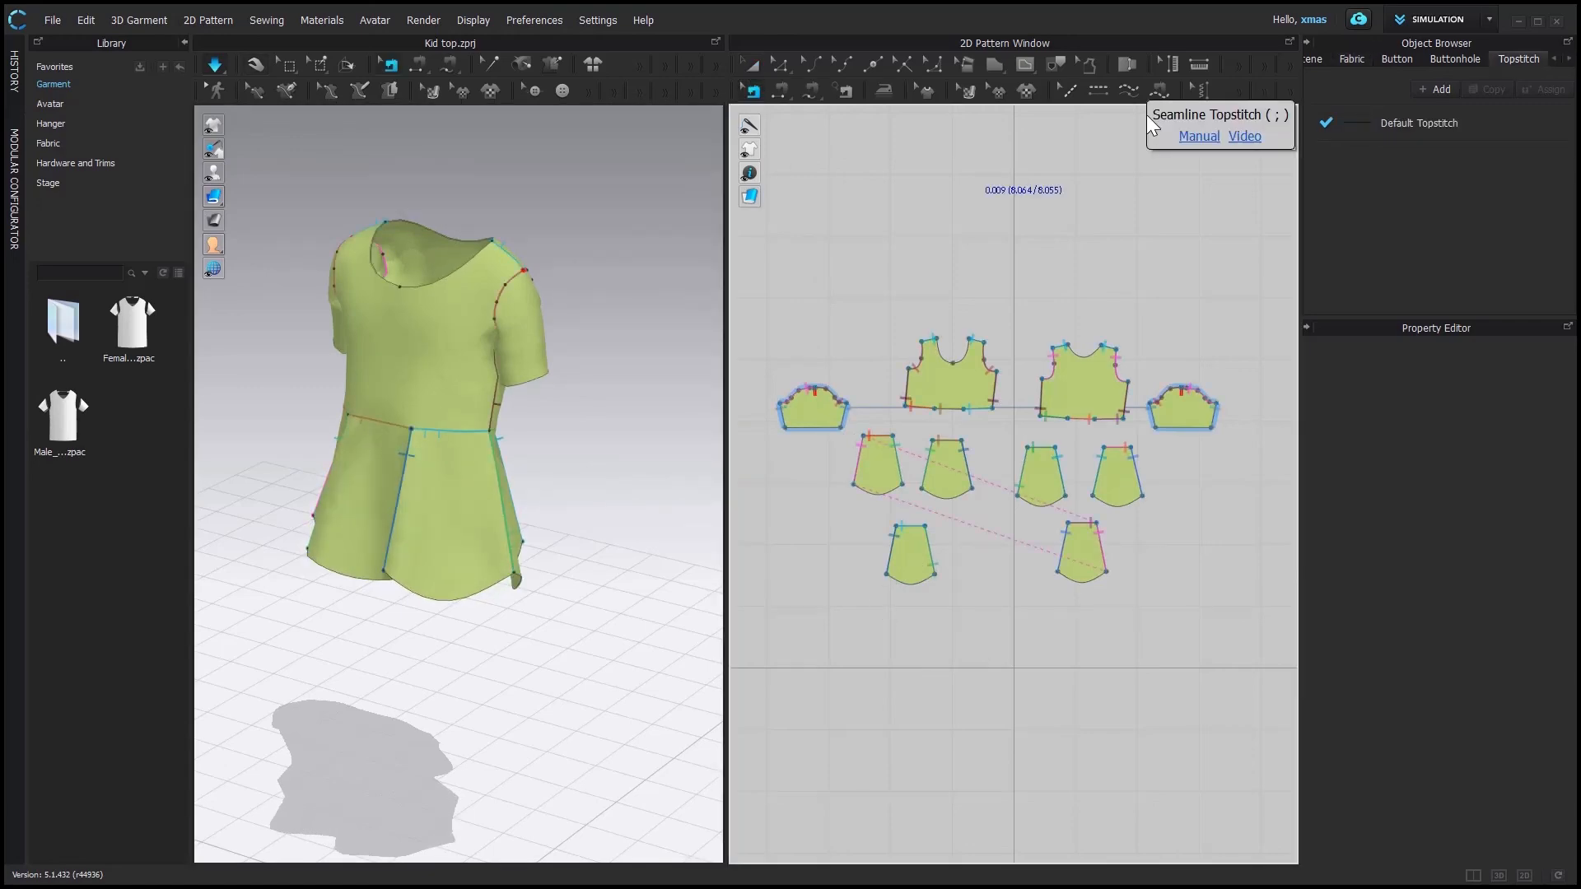
click(751, 65)
key(2)
key(shift+a)
right_drag(547, 381, 436, 415)
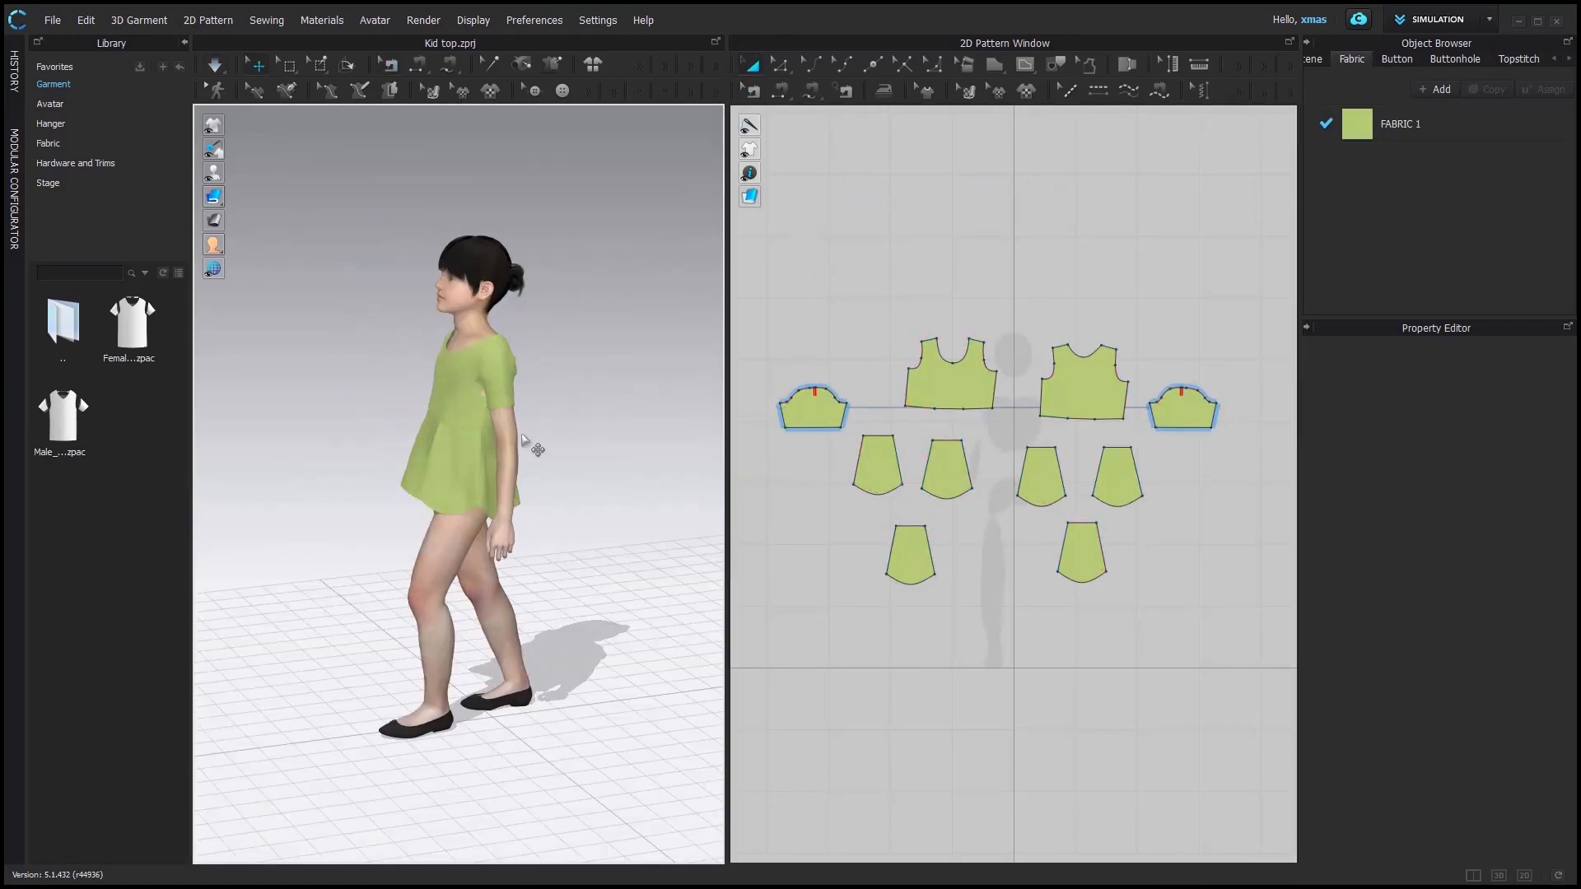
Turn the dressed avatar to a front view, then select all the pattern pieces and FABRIC 1 for editing.
right_drag(544, 455, 583, 378)
click(503, 388)
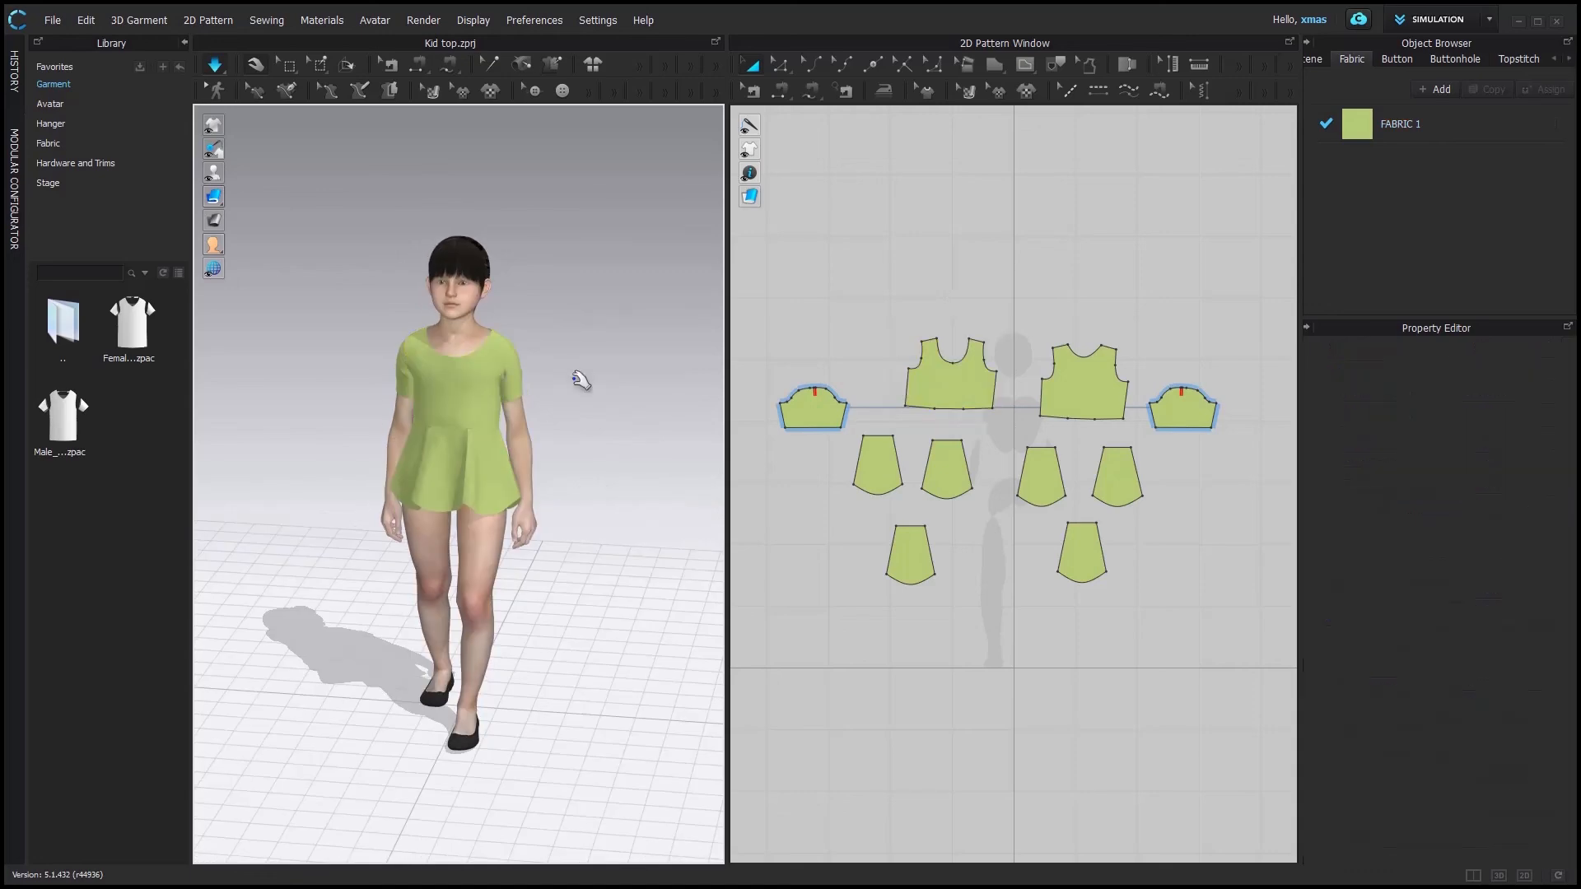
drag(833, 266, 1243, 627)
click(1359, 131)
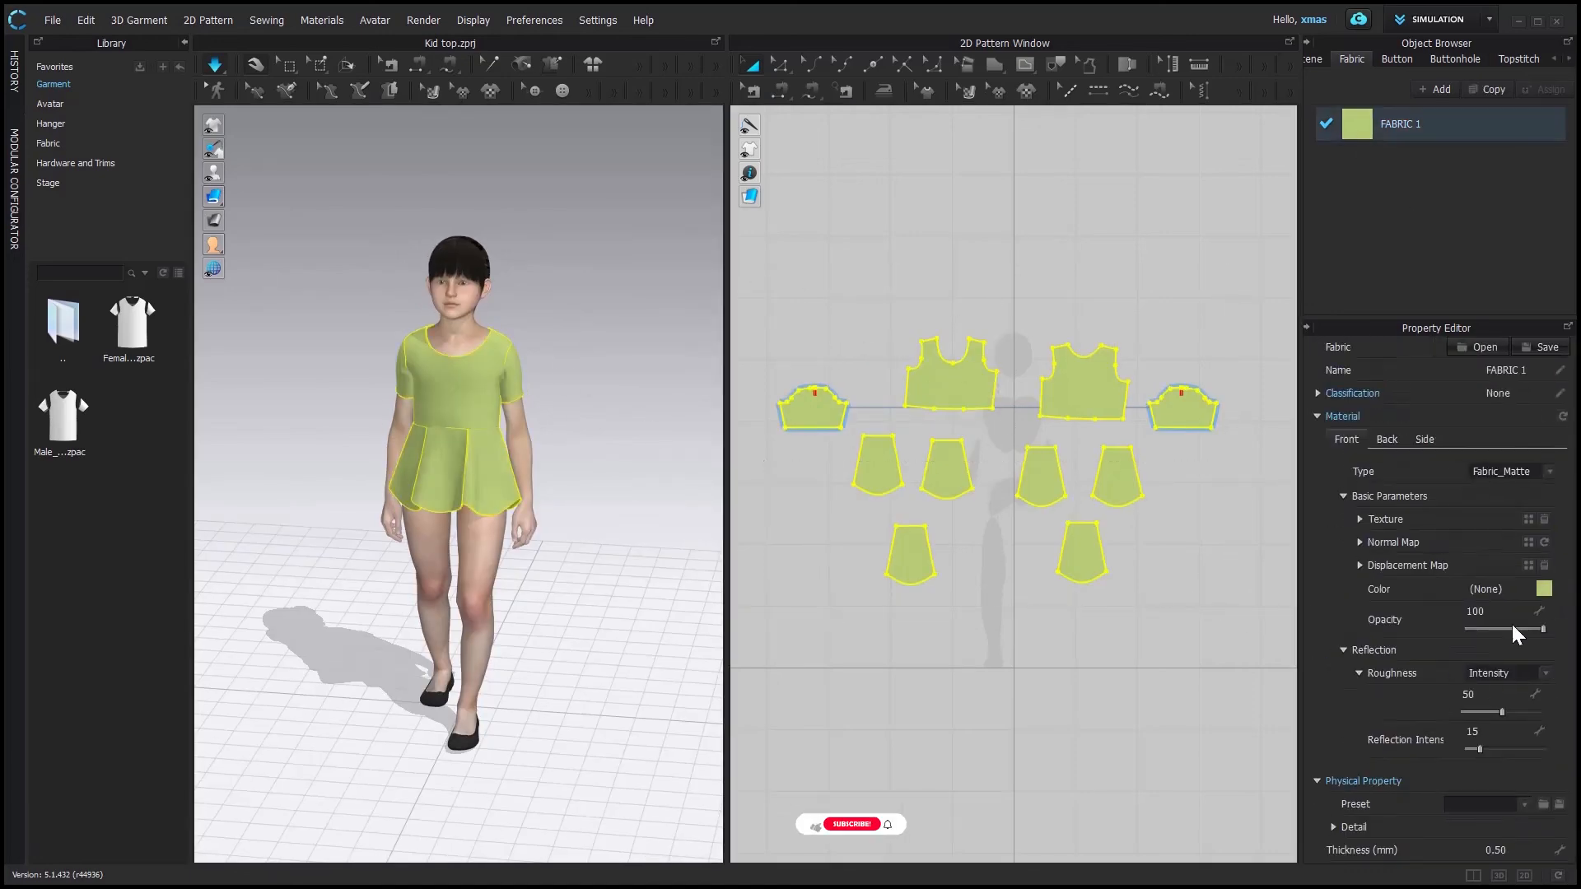
Change the color of FABRIC 1 to a dark olive green.
click(1545, 590)
drag(745, 273, 724, 299)
click(745, 592)
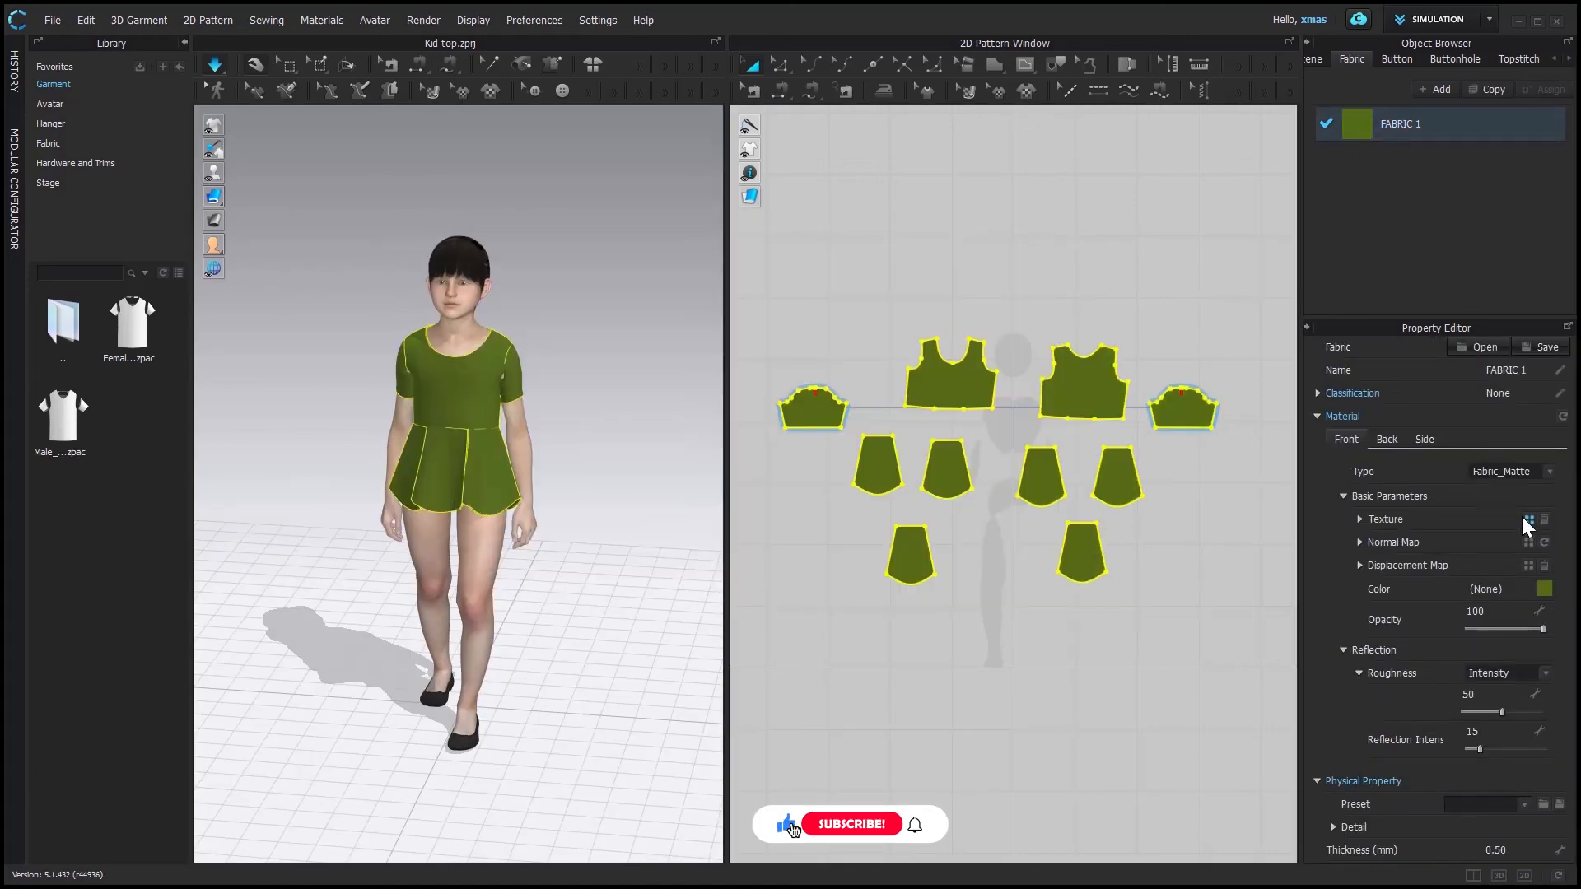
Apply the bee print image from the Embroidery folder on the Desktop as the texture of FABRIC 1.
click(1528, 520)
click(100, 191)
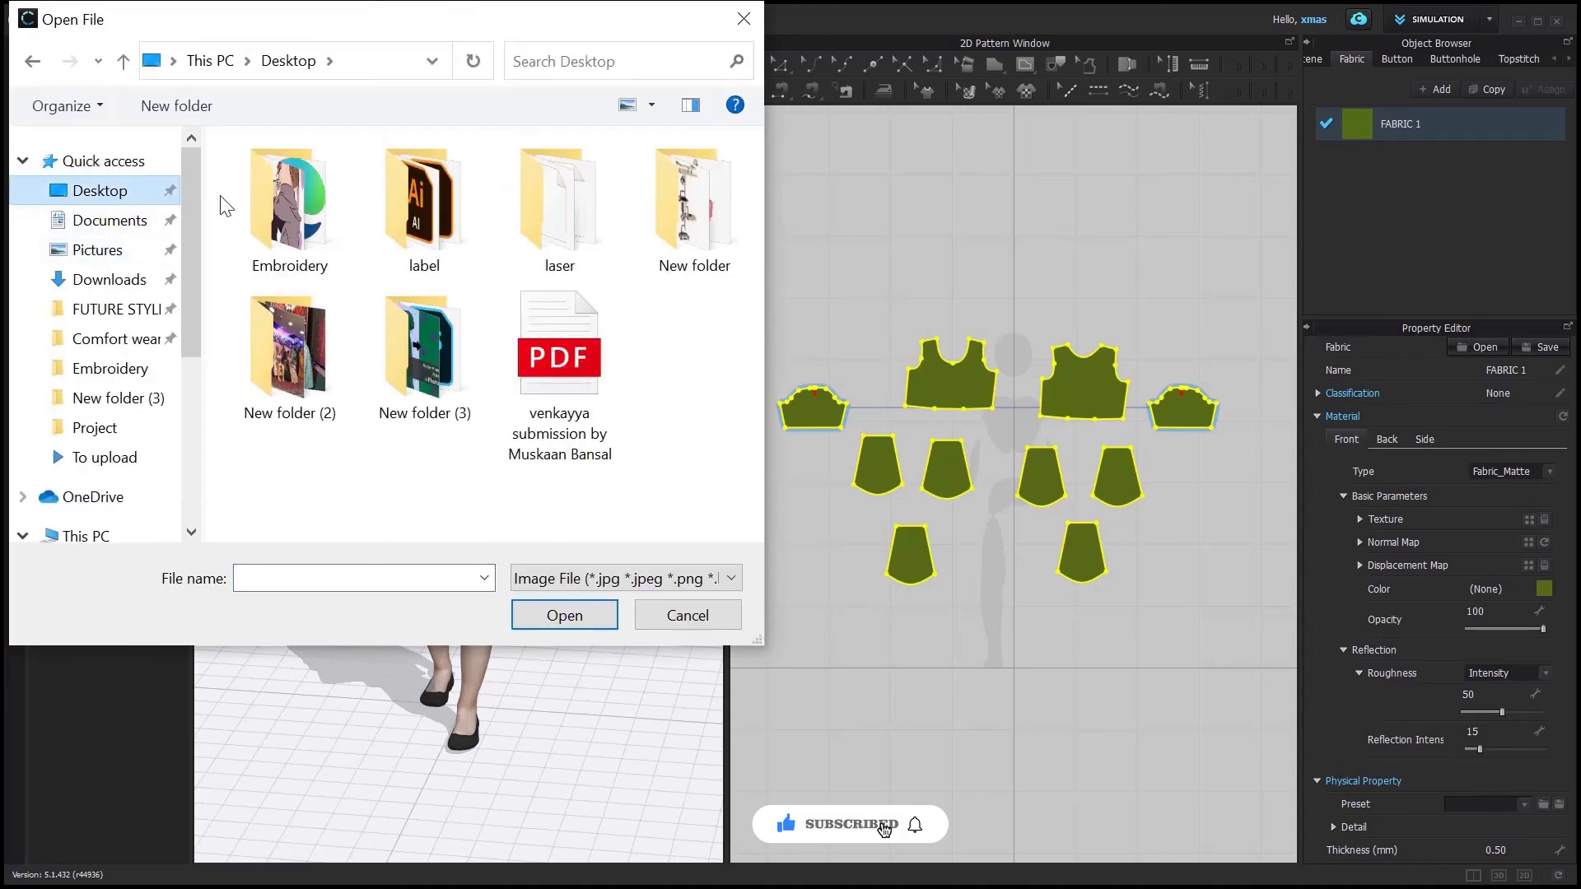
double_click(290, 197)
click(288, 403)
click(528, 614)
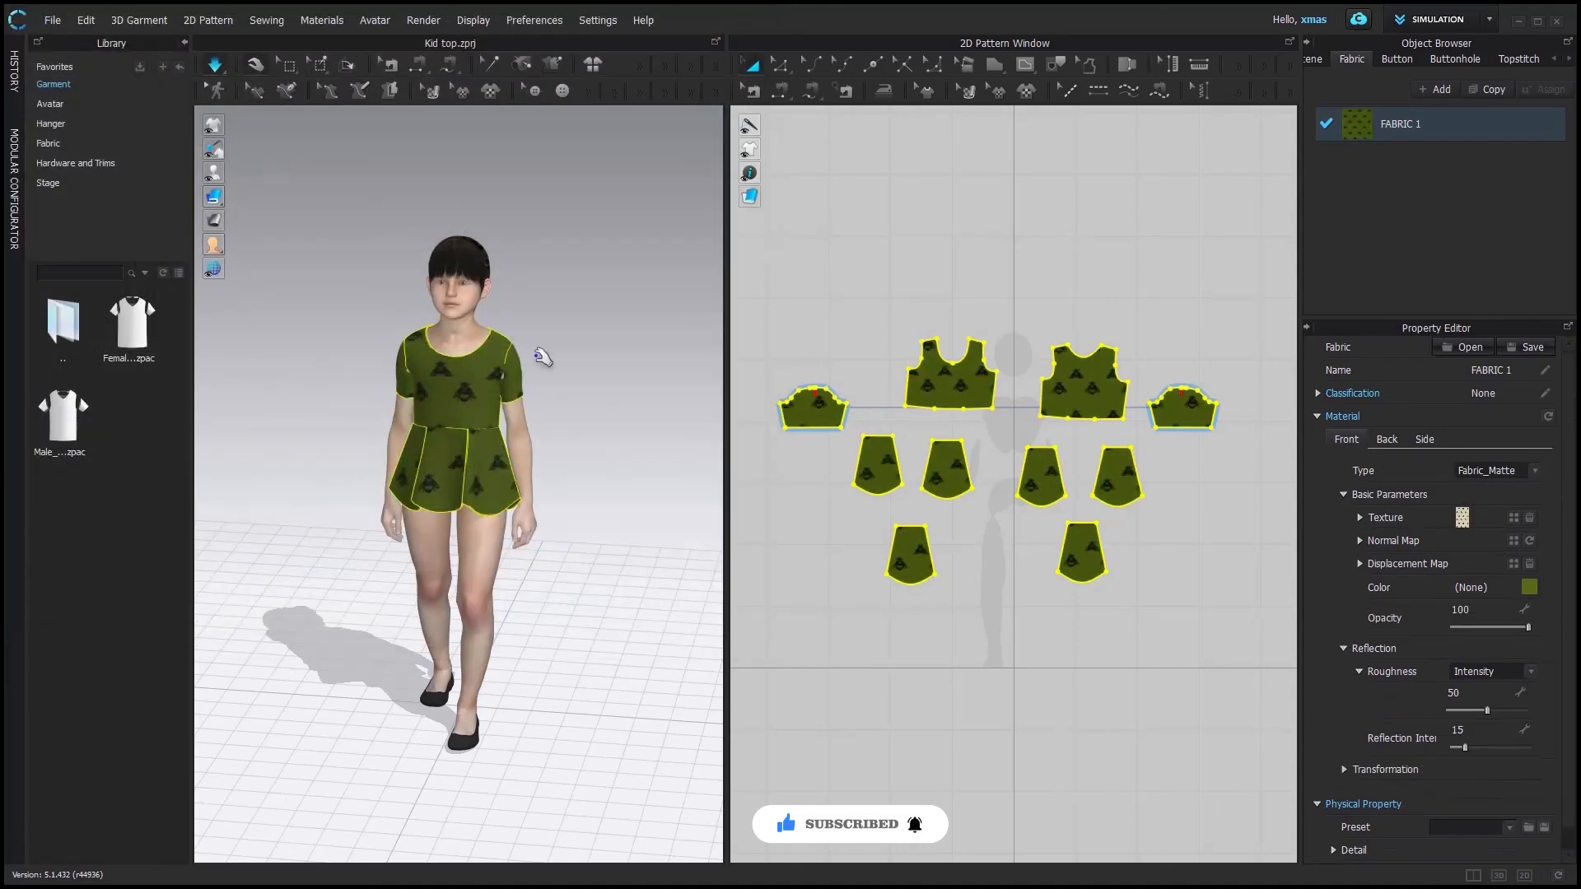
Set the color of FABRIC 1 to light grey D2D2D2.
click(1532, 586)
click(491, 282)
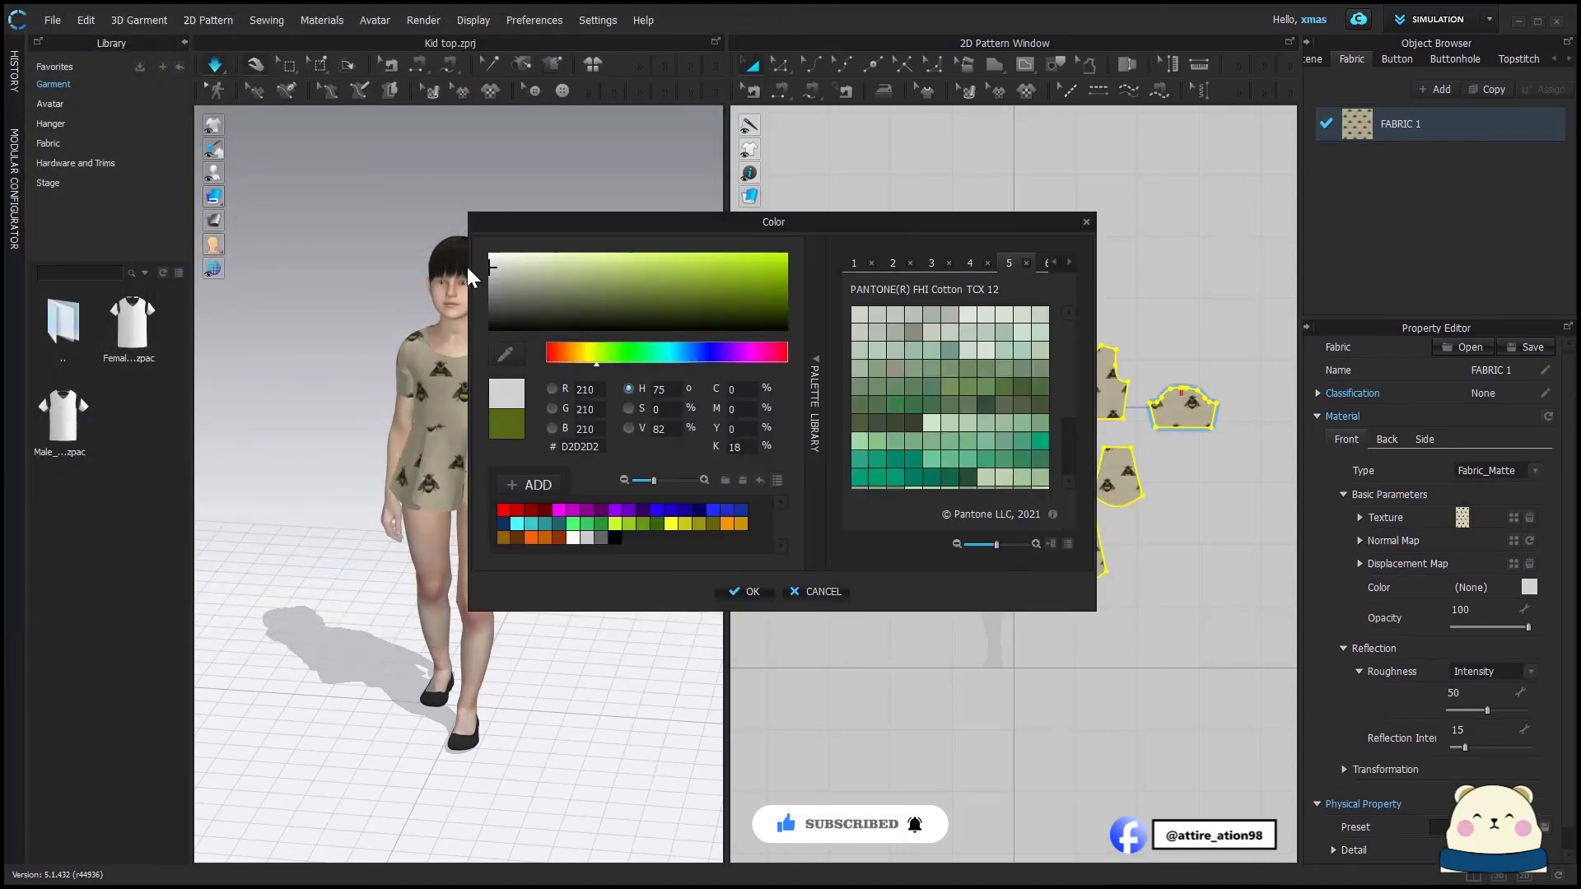
click(745, 592)
Scale the bee print down to a smaller repeat across the top with Edit Texture, undoing the trial rotation.
click(968, 90)
click(1058, 374)
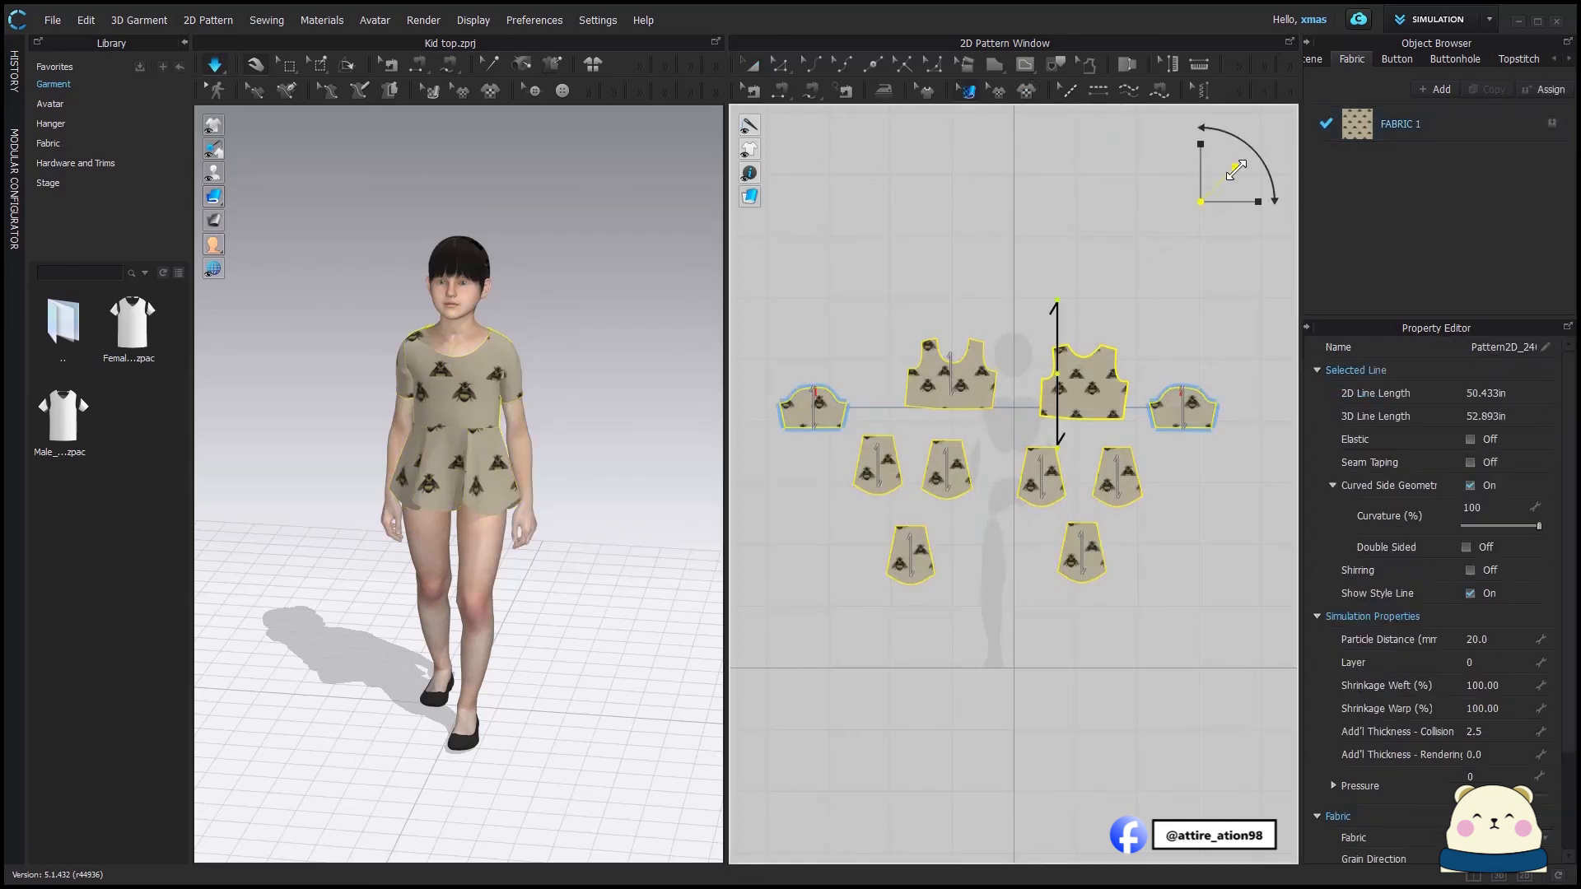
drag(1235, 167, 1212, 191)
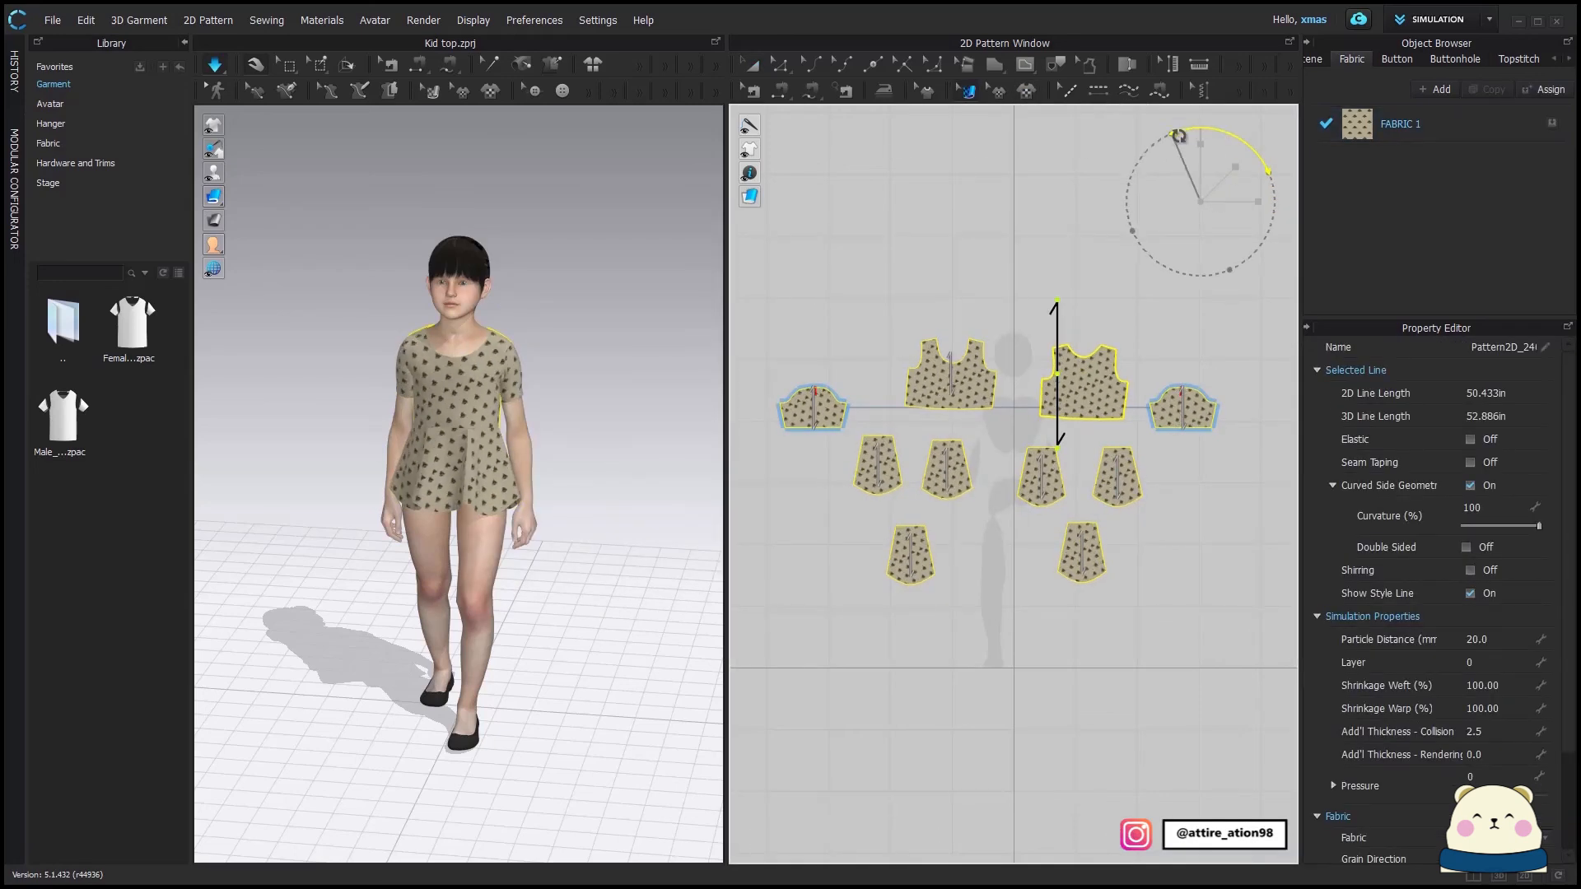
key(ctrl+z)
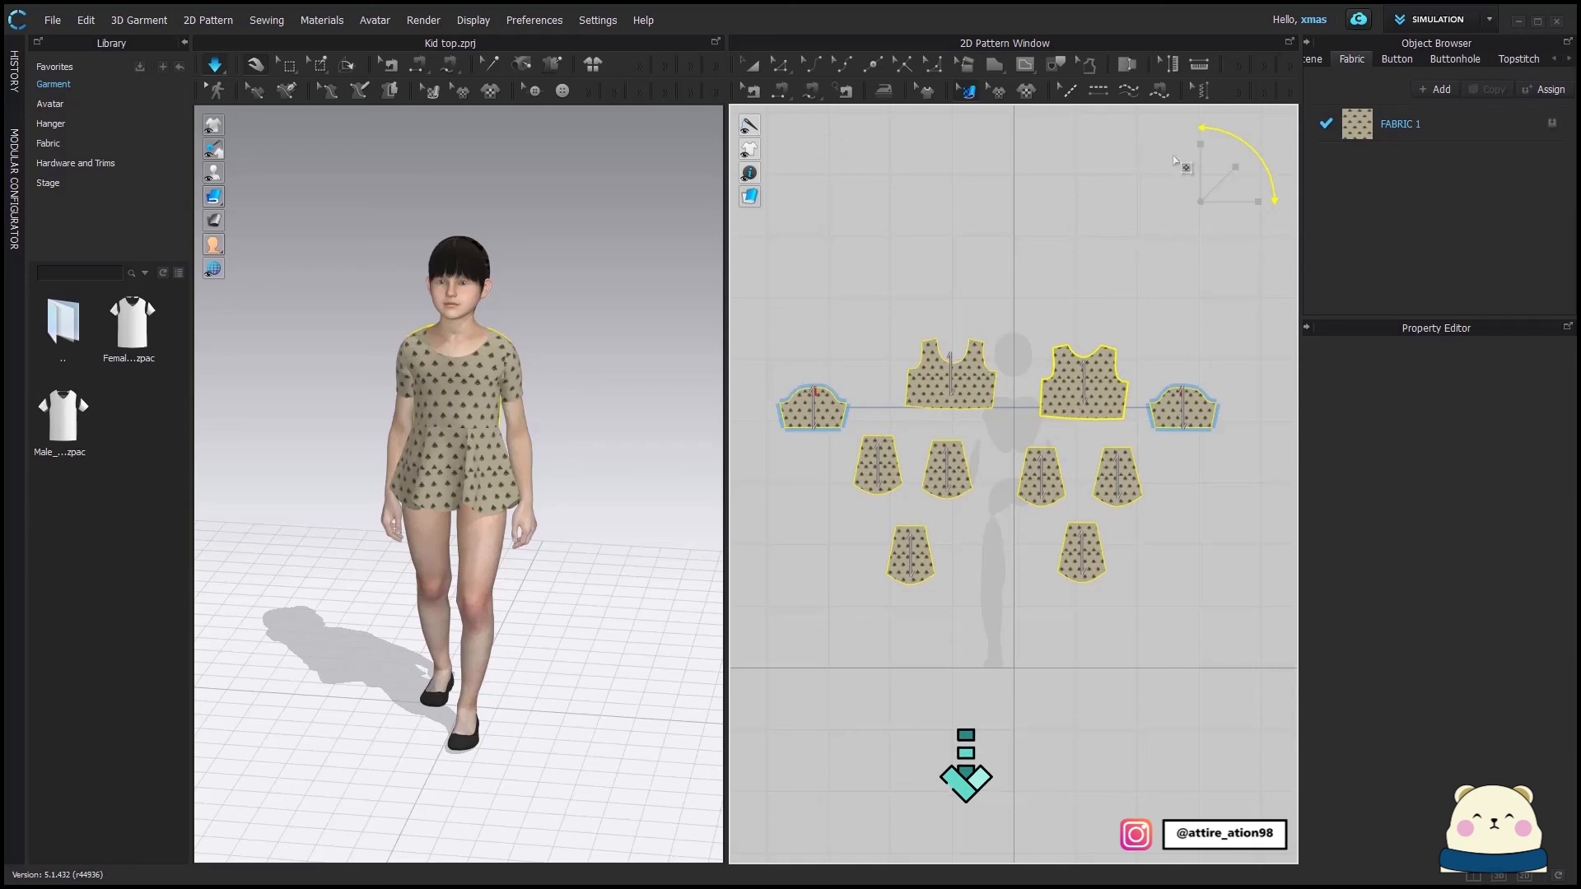
click(1088, 375)
drag(1235, 167, 1276, 134)
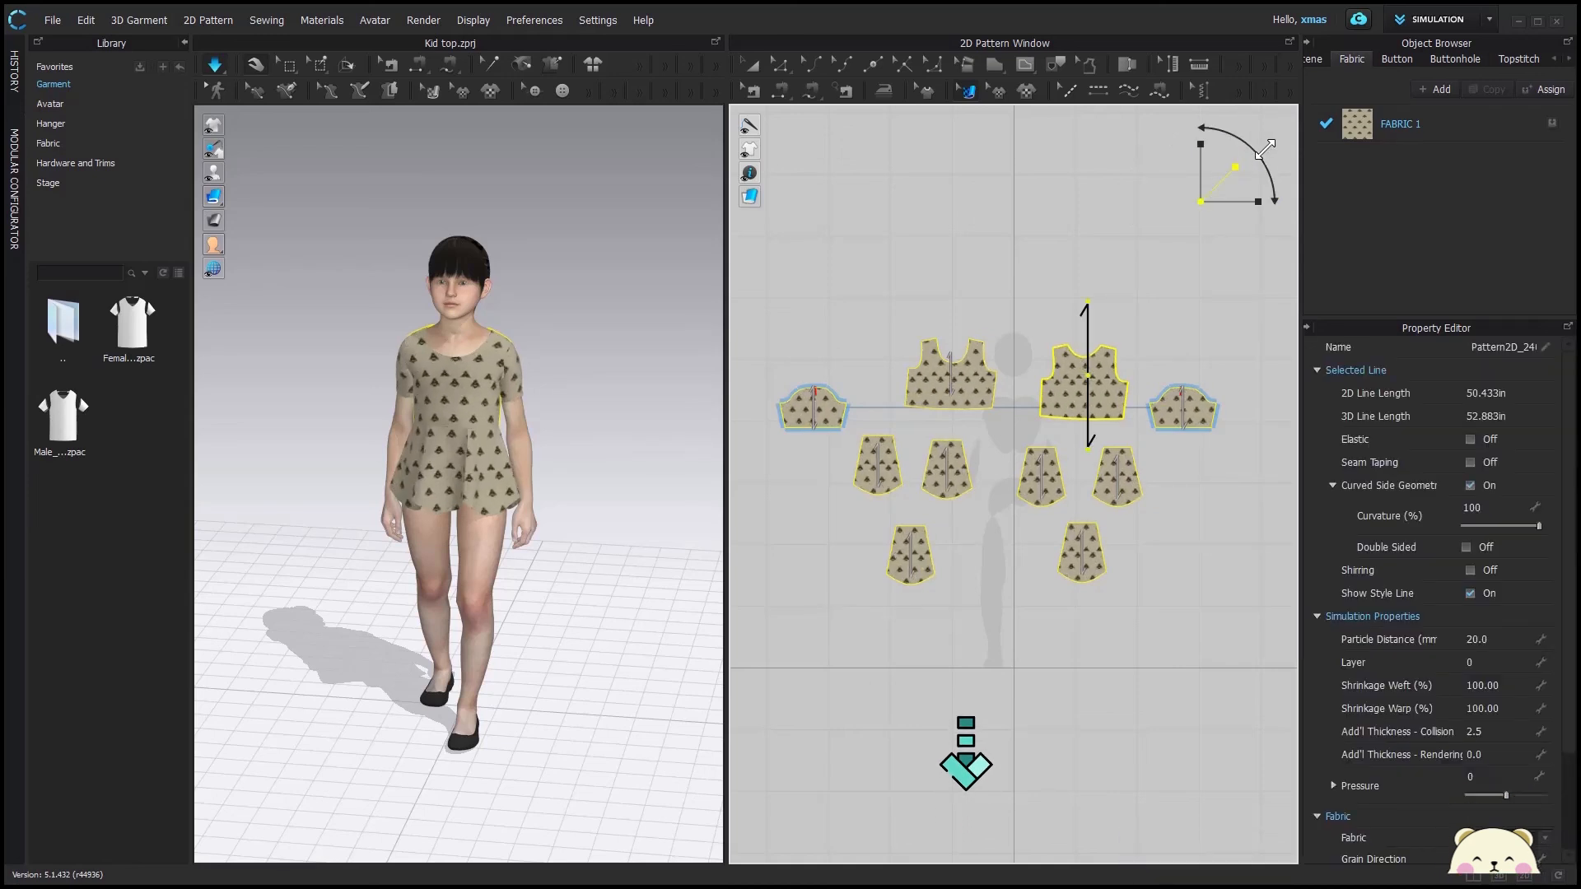
Hide the avatar, inspect the printed top up close in the 3D view, and select the front bodice with the simulation stopped.
click(751, 64)
key(shift+a)
right_drag(535, 461, 630, 416)
scroll(541, 431, up, 4)
drag(539, 331, 598, 331)
key(space)
click(522, 321)
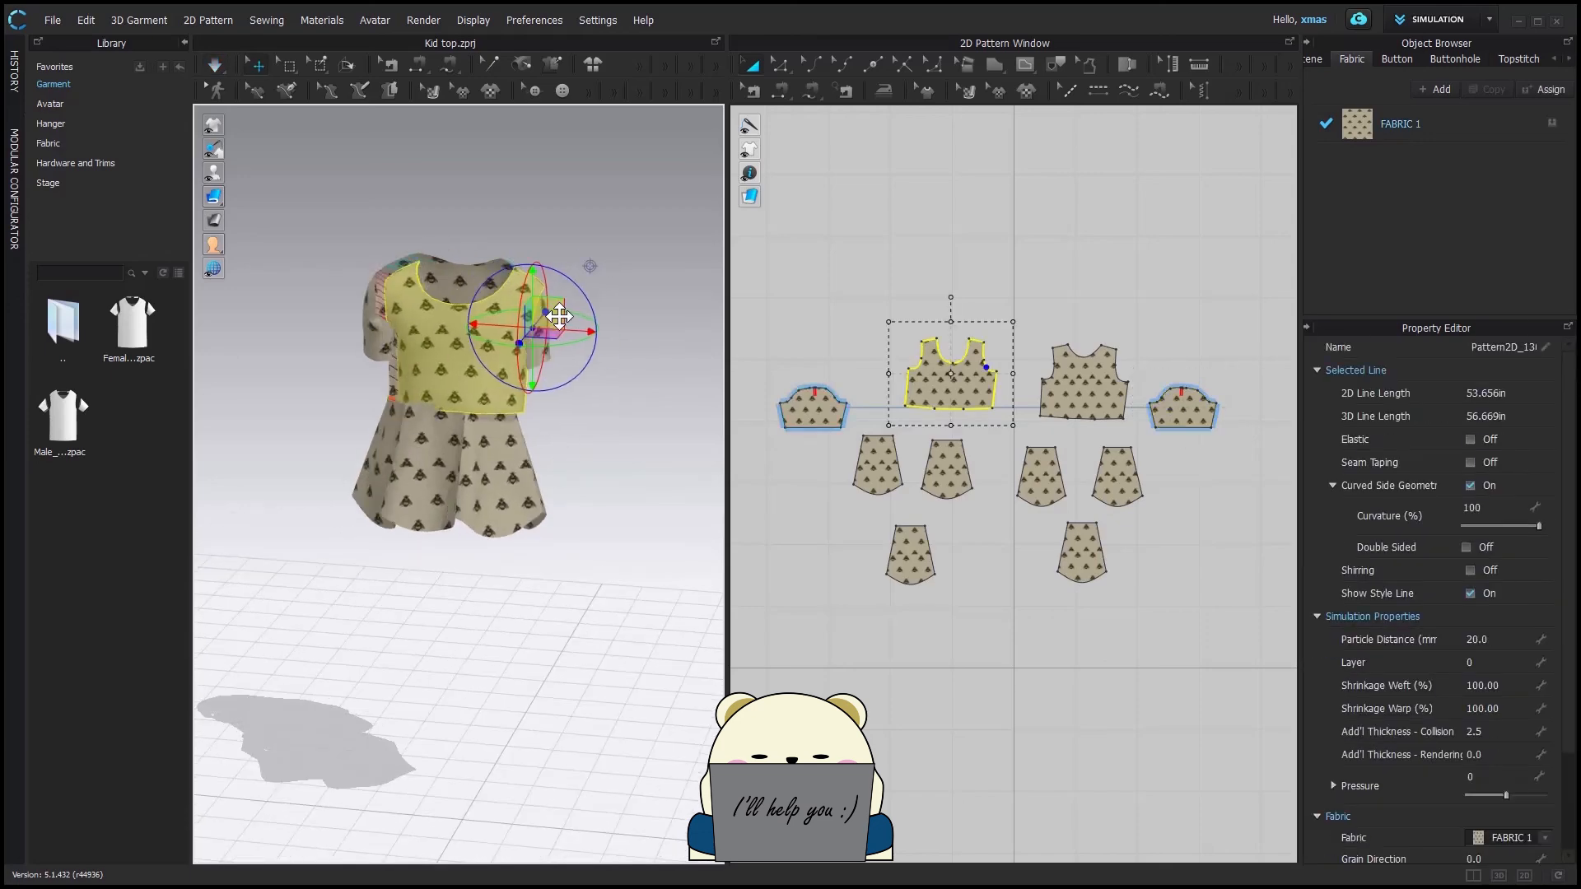
right_drag(546, 312, 519, 341)
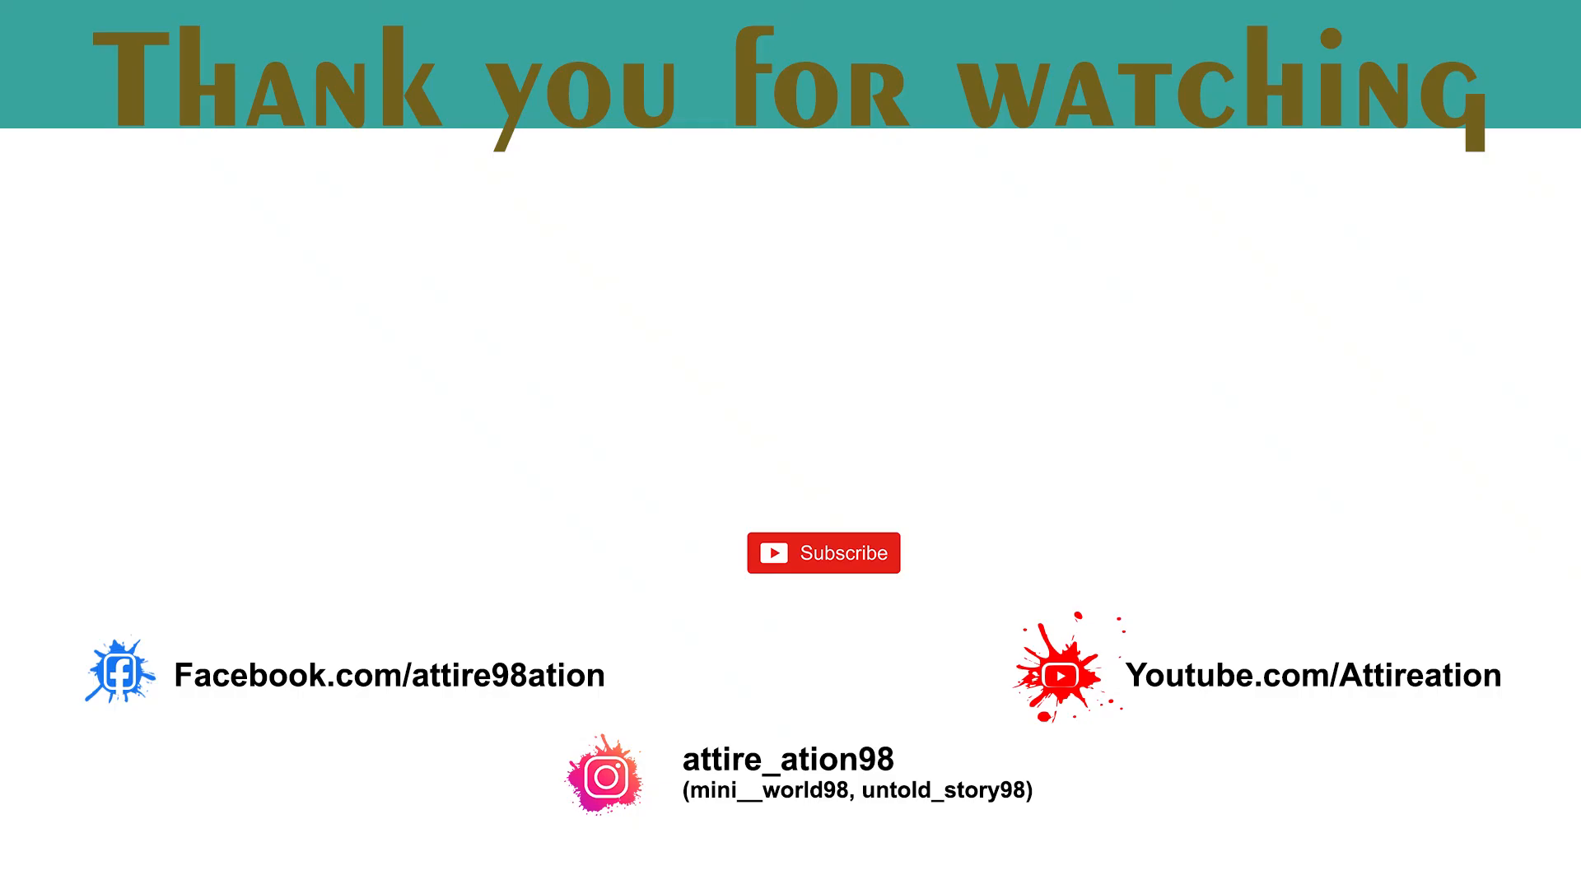